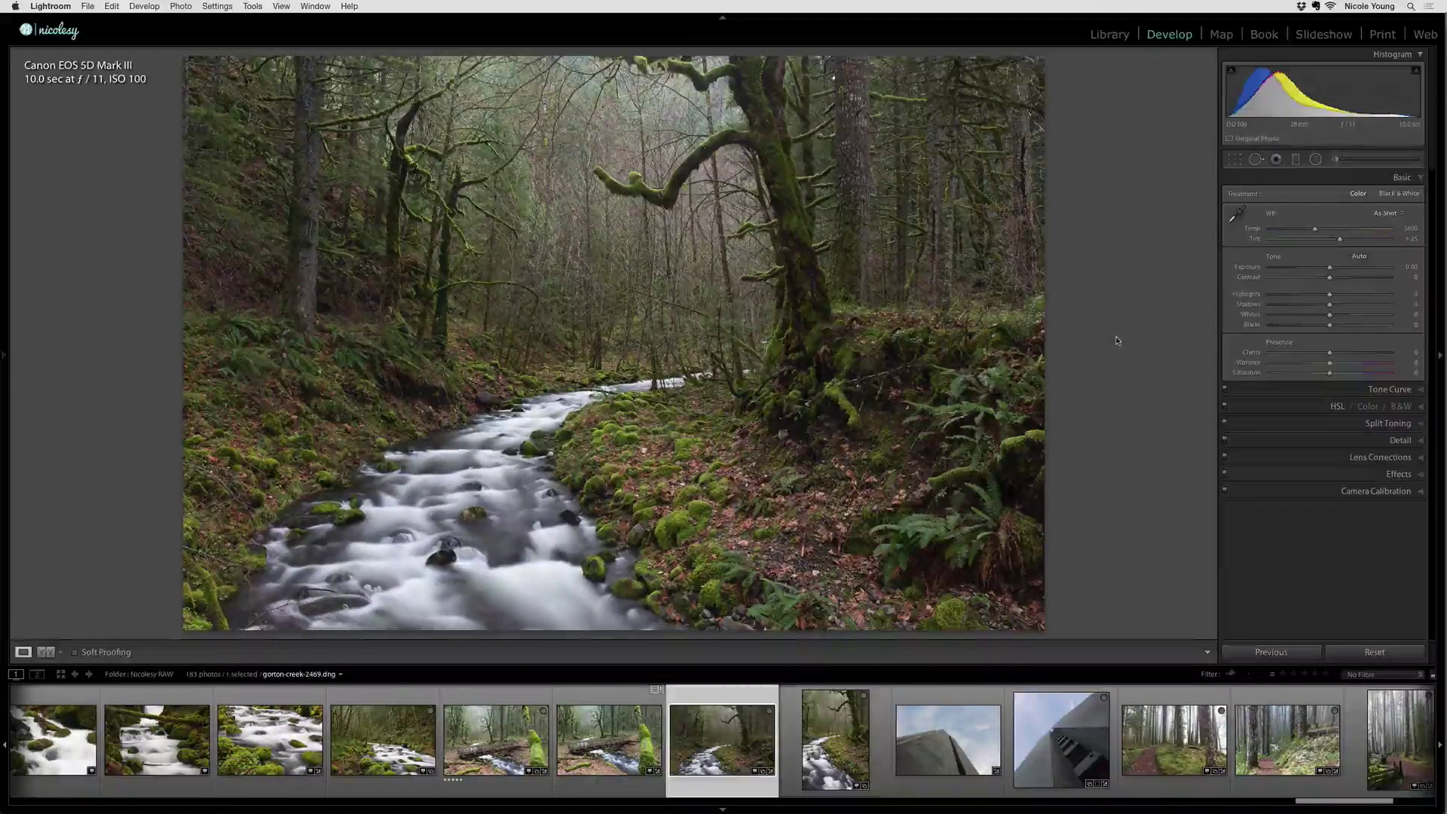
# - Inspect the background trees in the neighbouring bridge photo up close and return to the creek photo gorton-creek-2469.dng
pyautogui.press('Left')
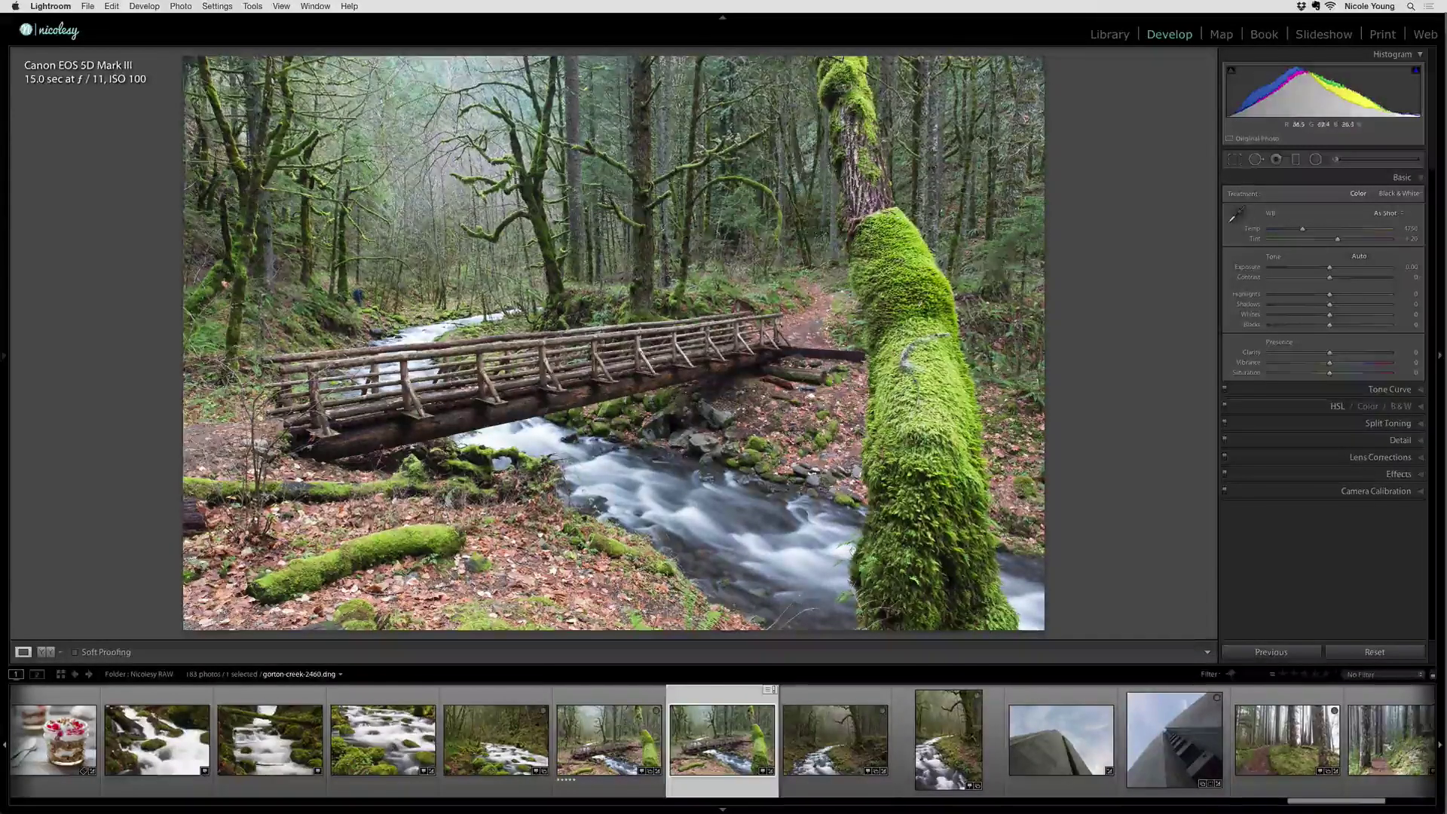
pyautogui.click(492, 229)
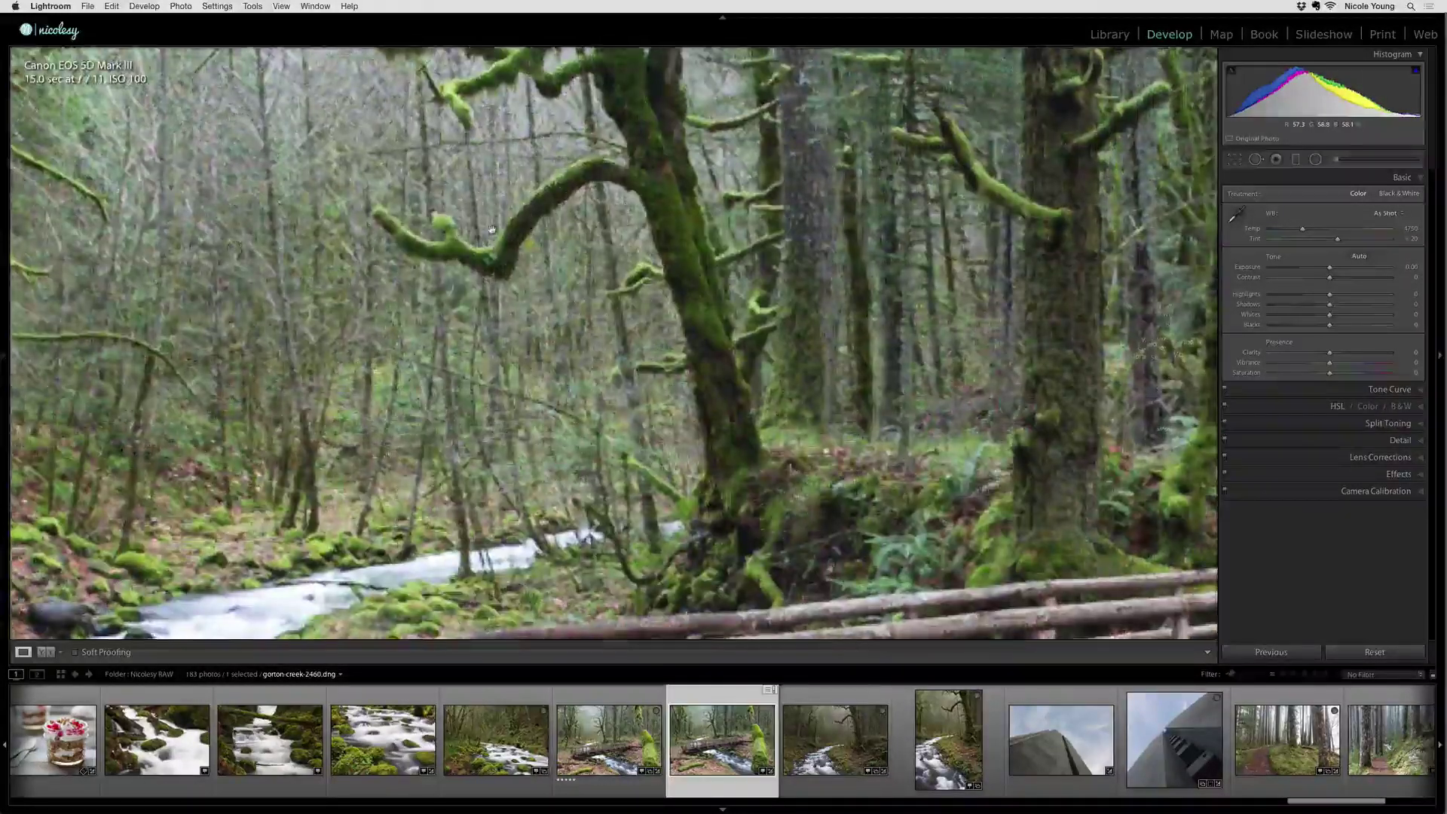
pyautogui.click(512, 234)
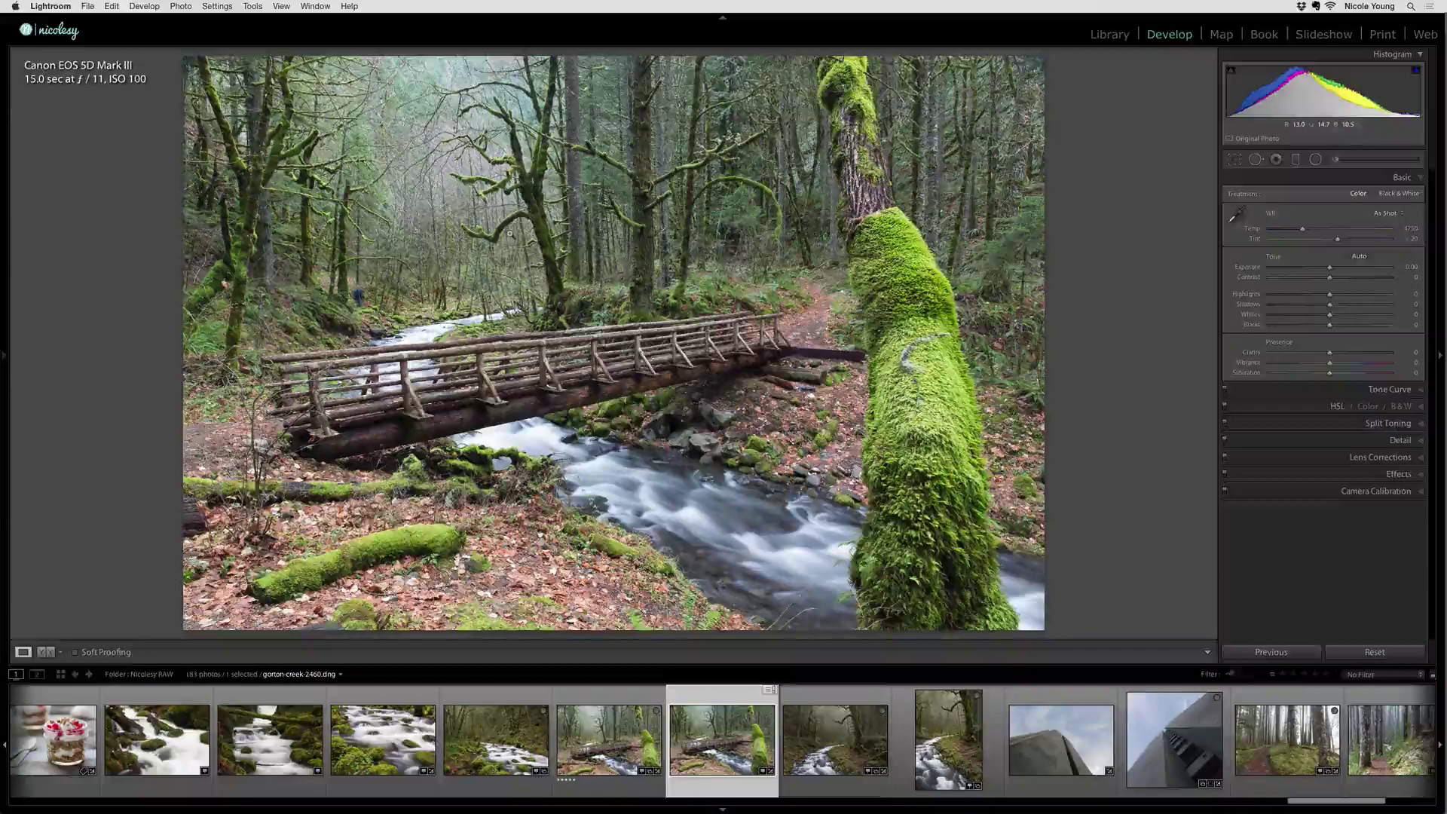
pyautogui.click(833, 724)
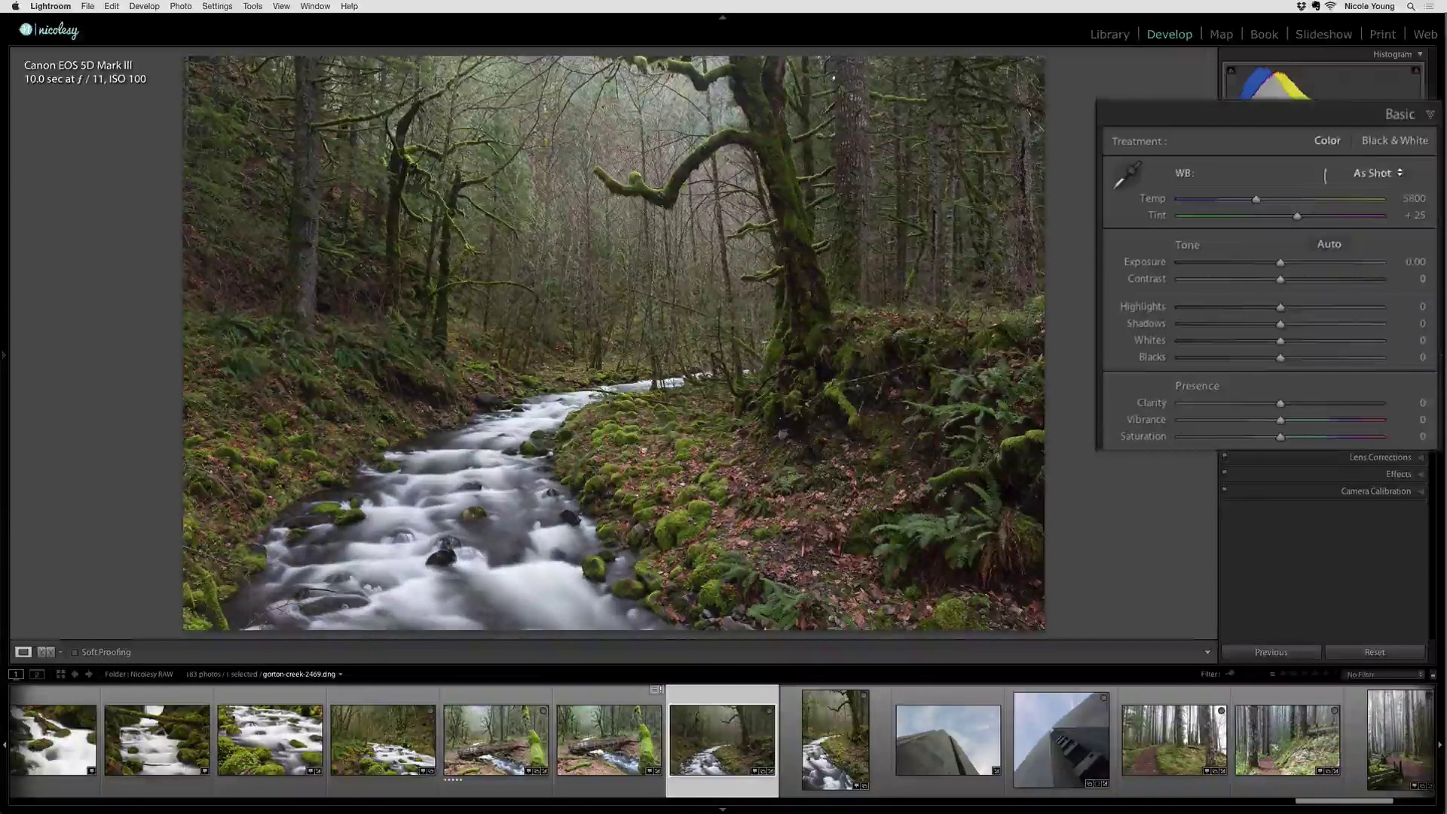
# - Set the creek photo's white balance to Auto and compare it with the unedited version
pyautogui.click(1396, 174)
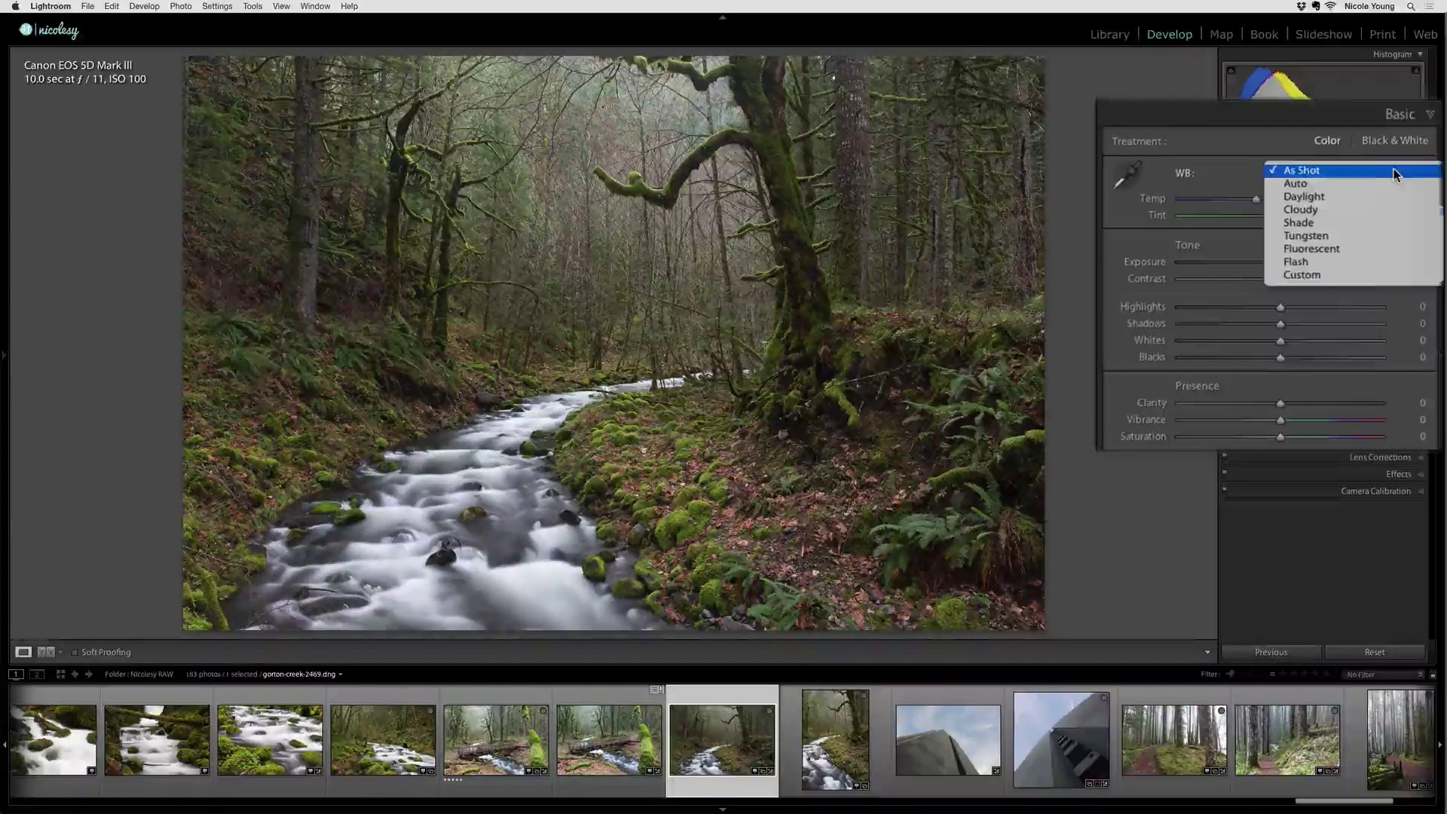
pyautogui.click(1396, 188)
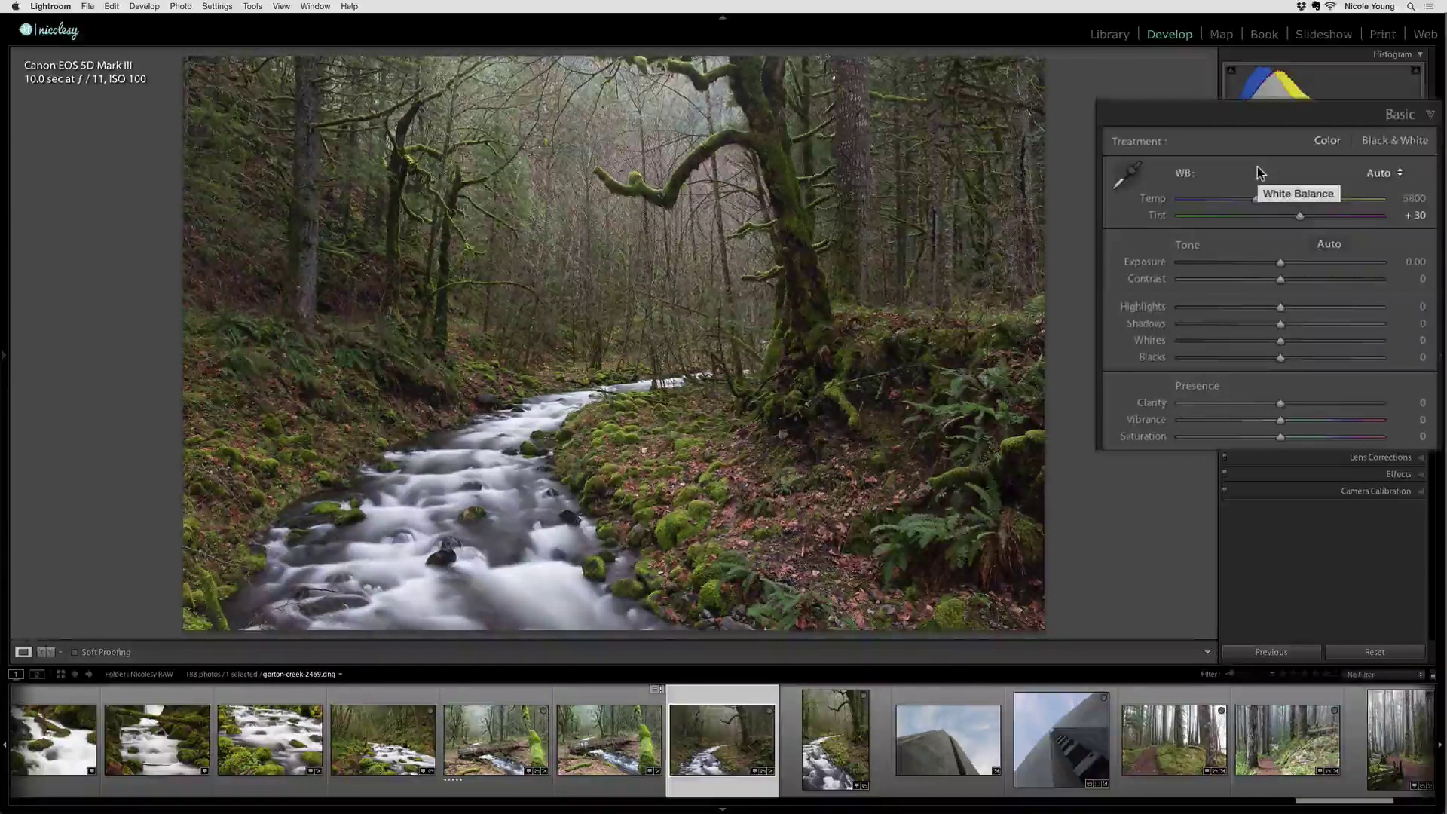
pyautogui.press('\\')
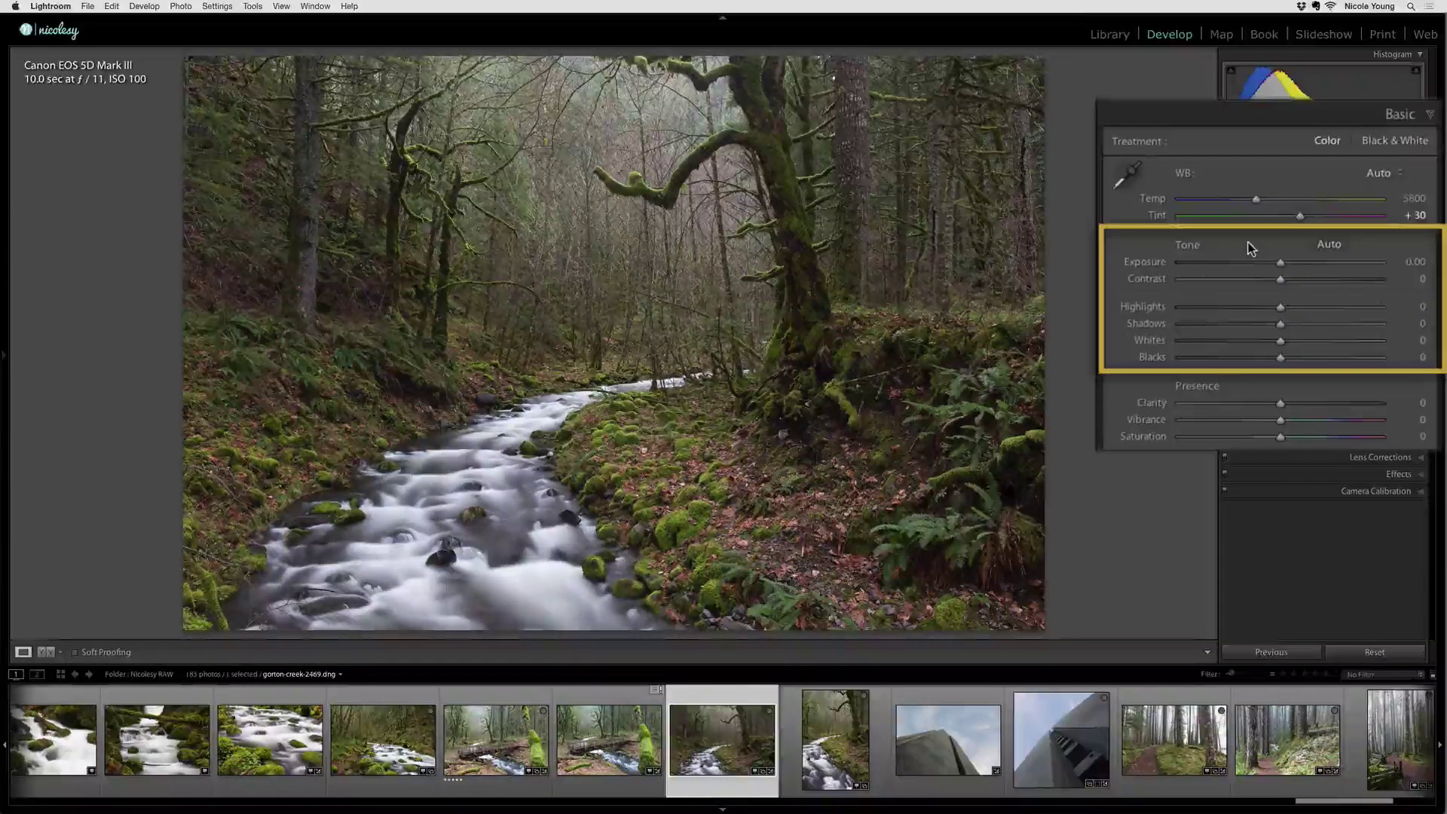
# - Try the automatic tone adjustment and freehand exposure changes on the creek photo, and undo them
pyautogui.click(1330, 244)
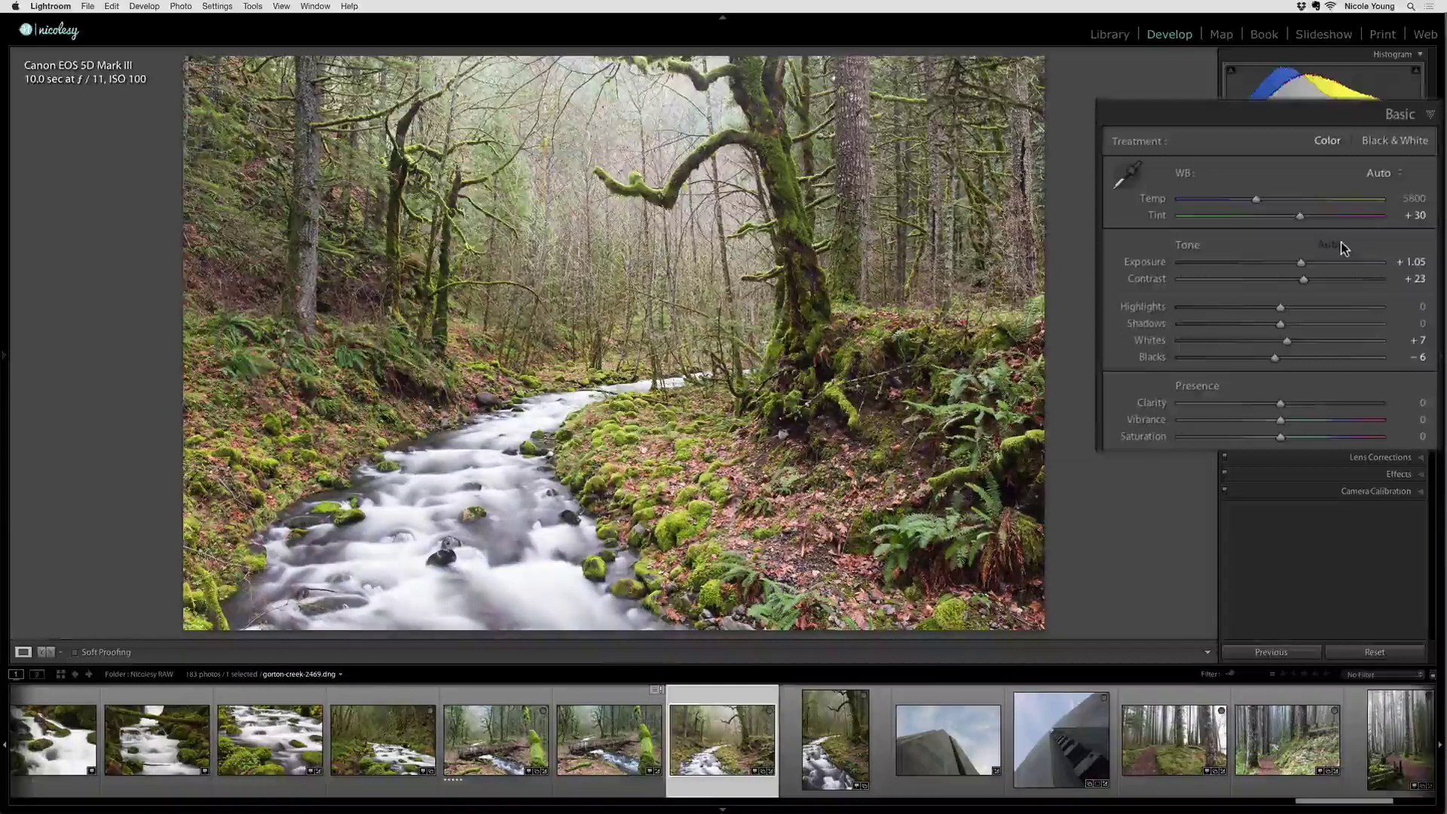
pyautogui.press('super+z')
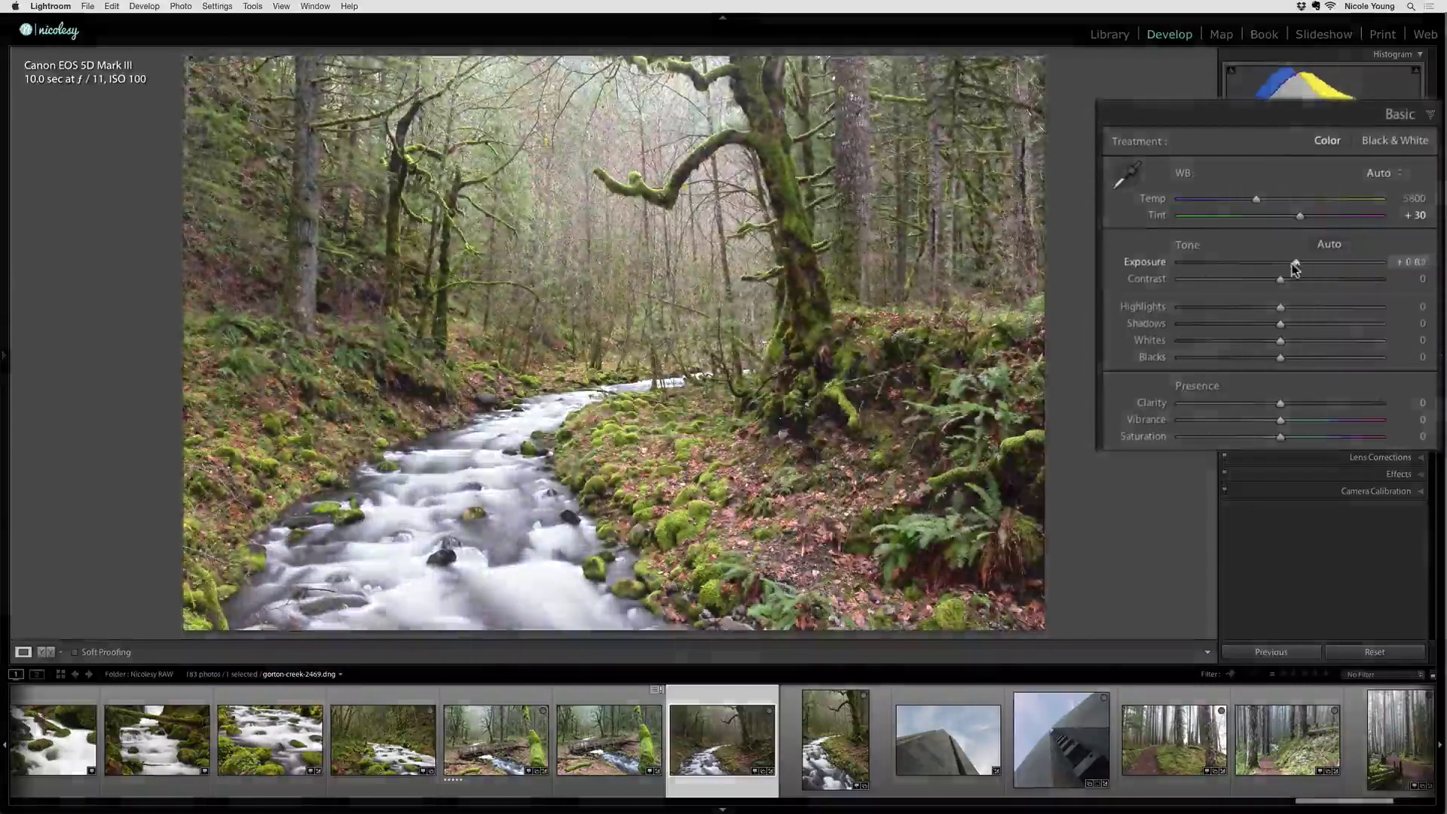
pyautogui.press('super+z')
pyautogui.doubleClick(1269, 263)
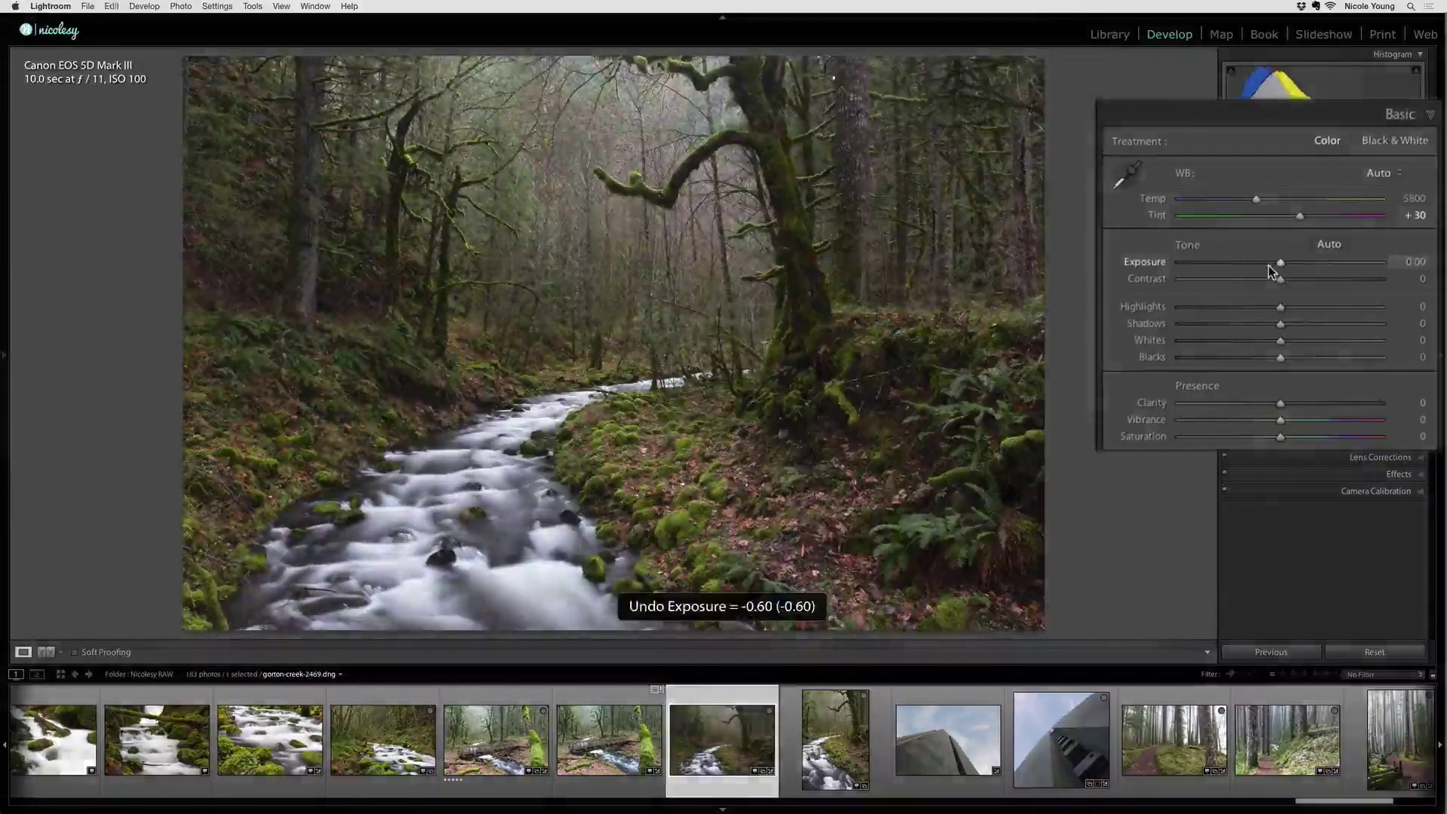
# - Raise the creek photo's Exposure to +0.30
pyautogui.click(1412, 261)
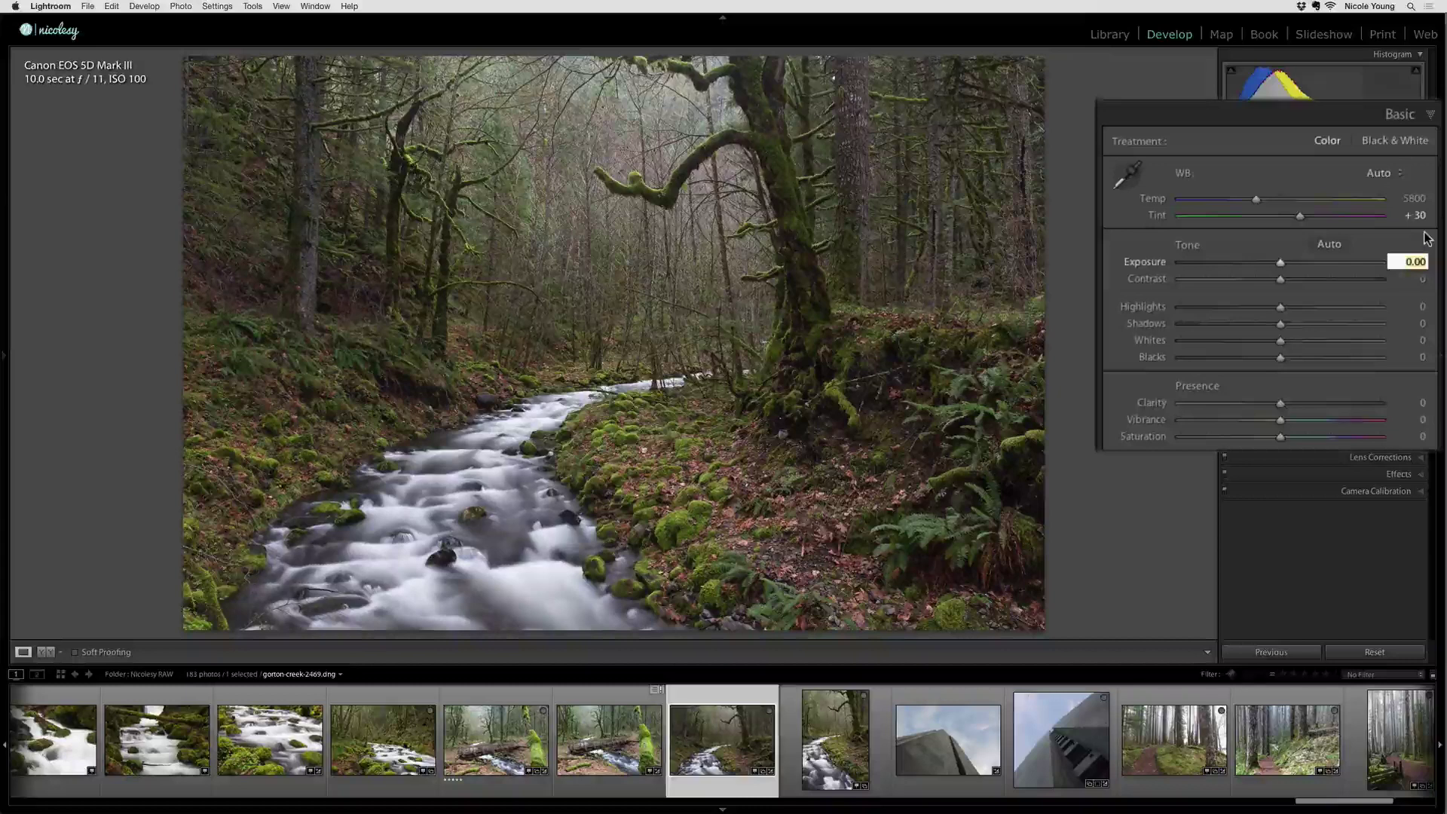
pyautogui.press('Up')
pyautogui.press('Up')
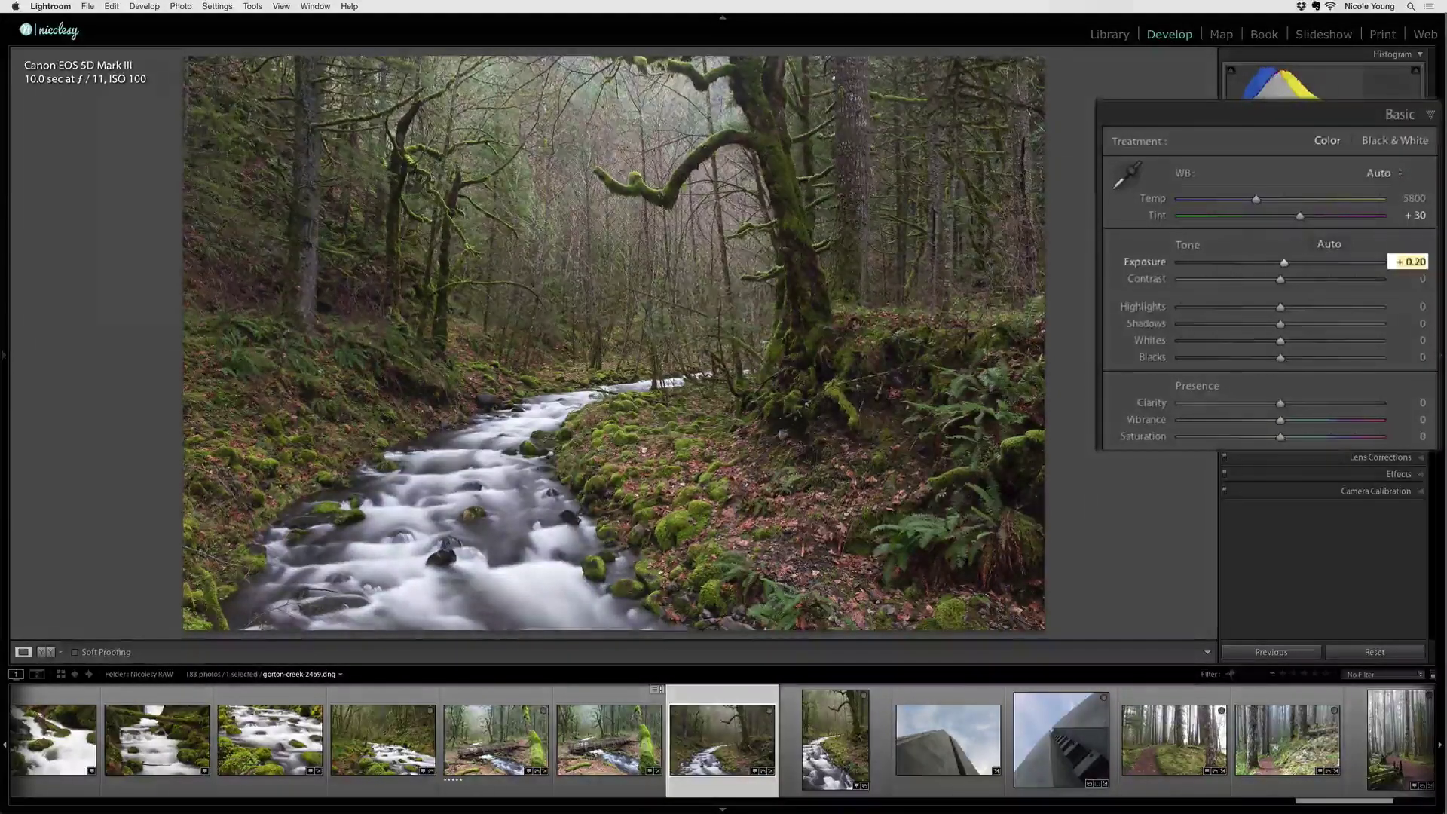
pyautogui.press('Up')
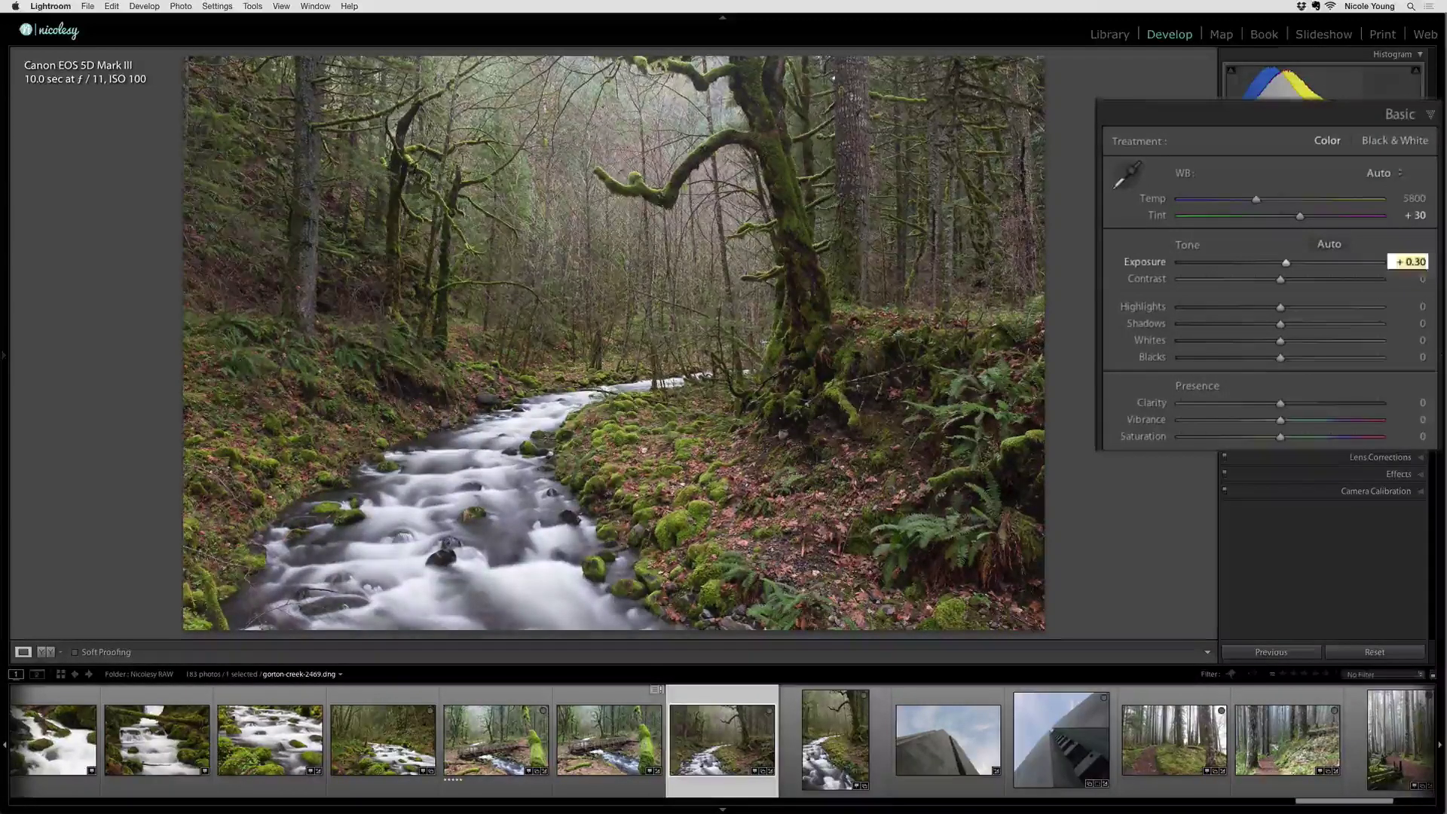
# - Leave Contrast as it is, lower Highlights to -22, and compare the photo with its unedited version
pyautogui.press('Tab')
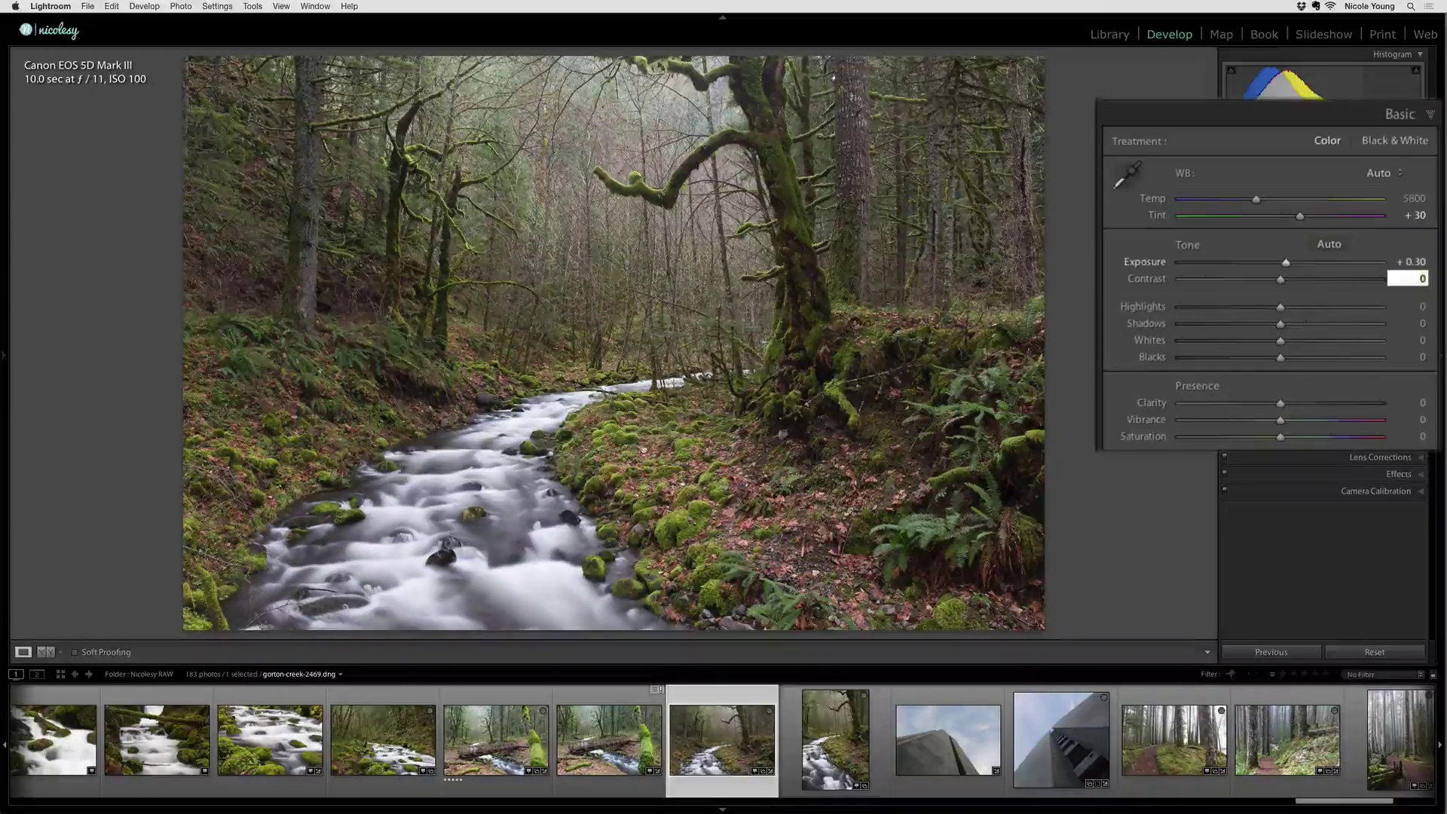
pyautogui.press('Tab')
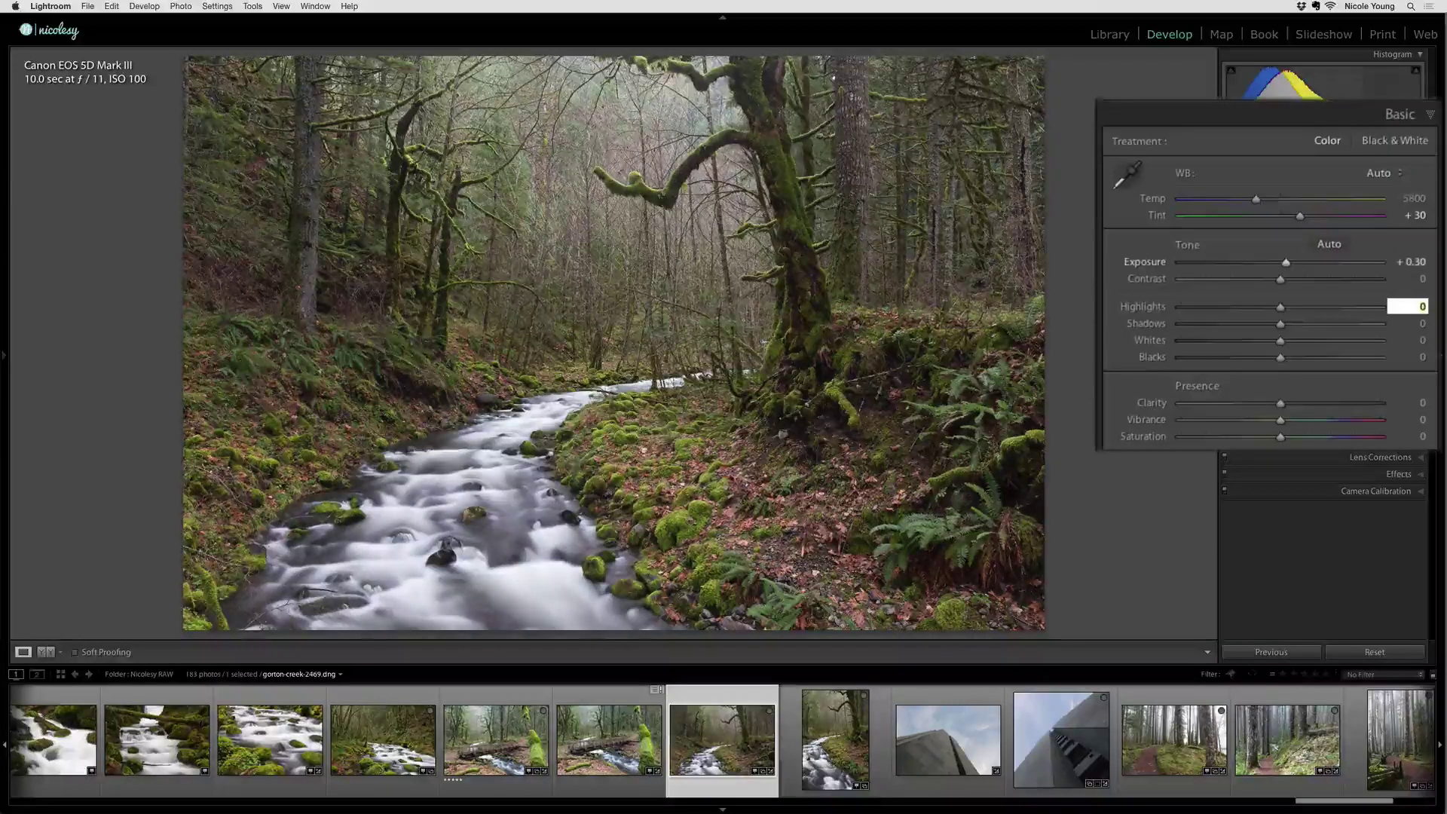
pyautogui.press('Down')
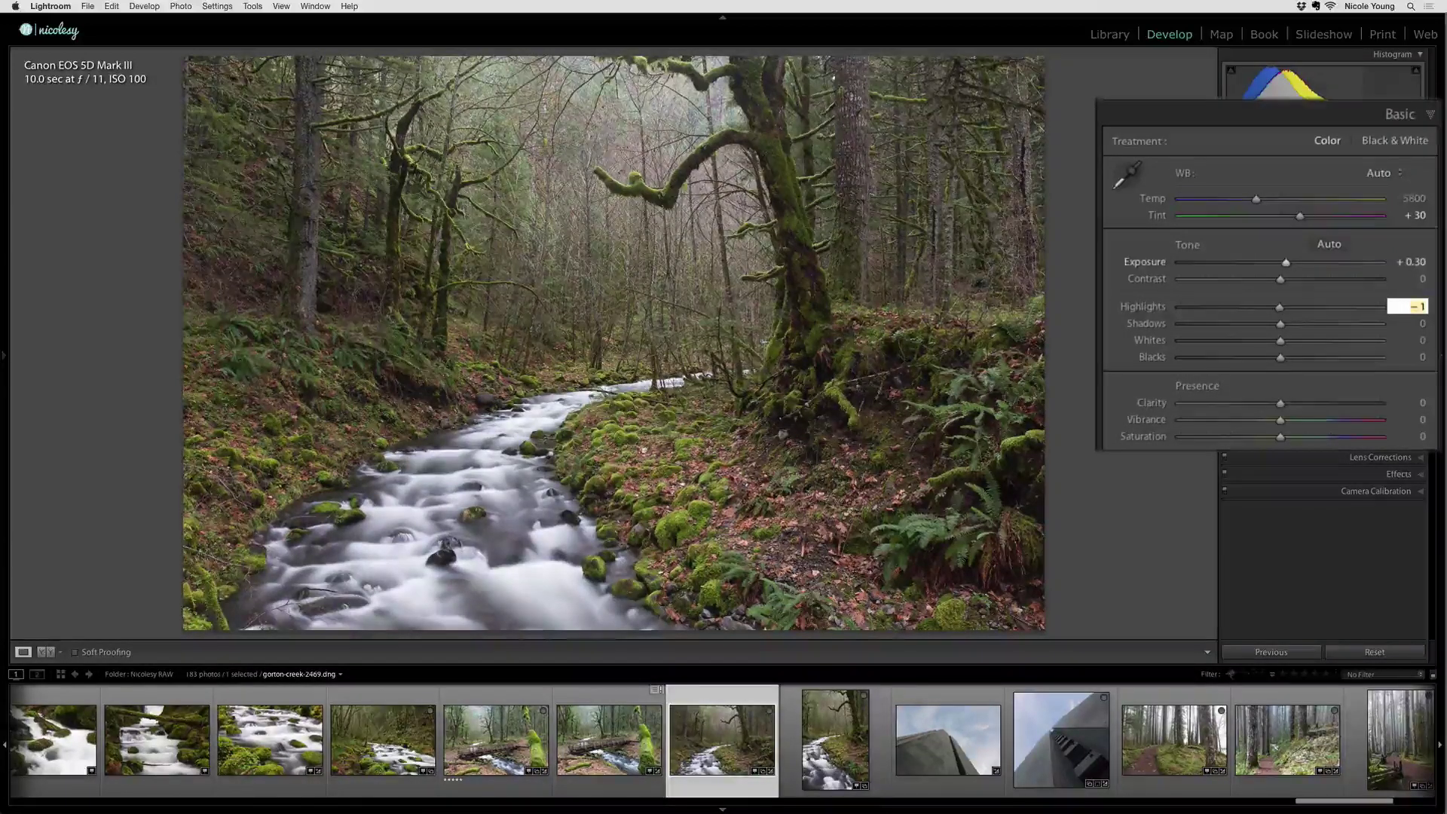
pyautogui.press('Down')
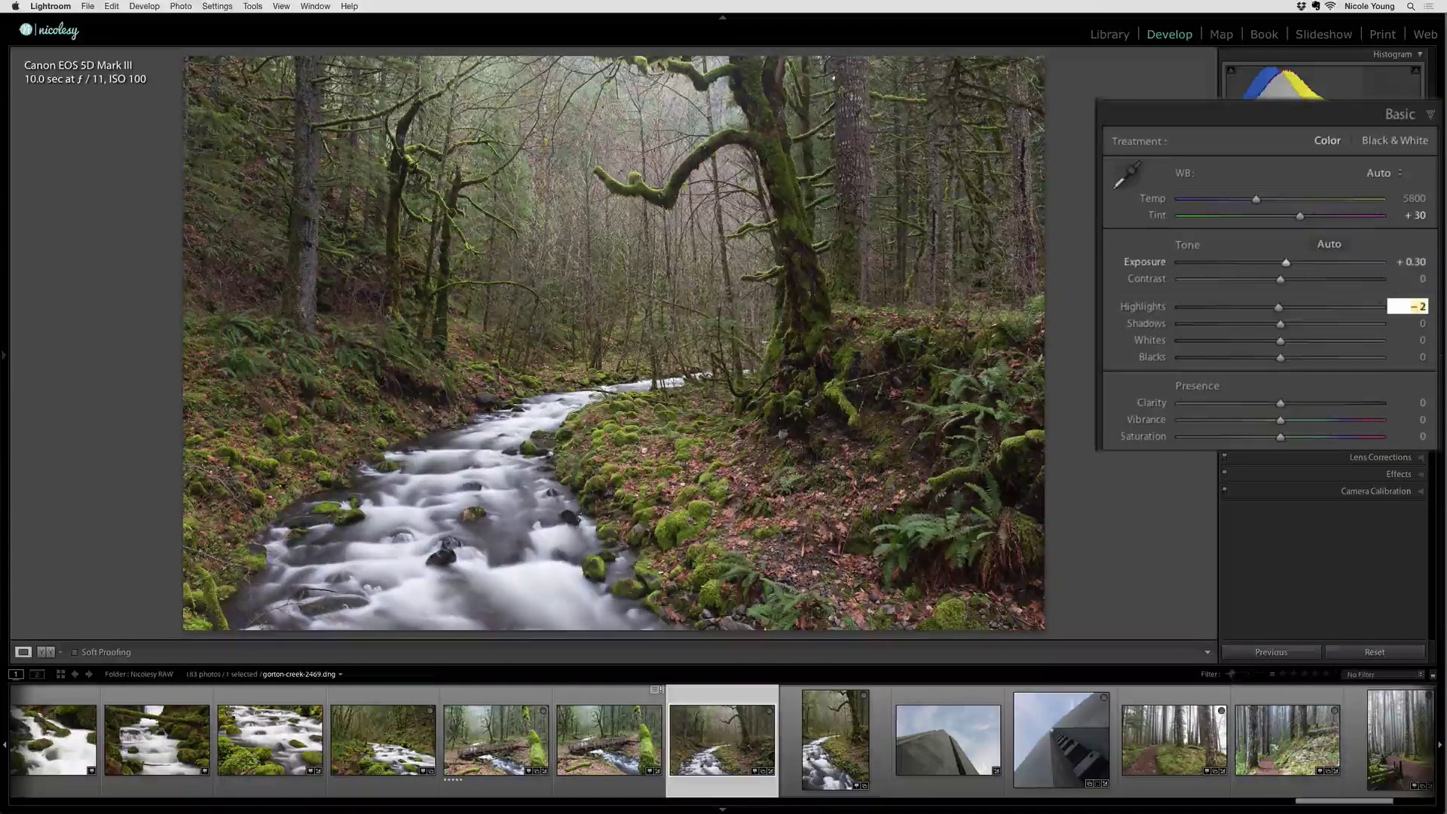
pyautogui.press('shift')
pyautogui.hotkey('shift', 'Down')
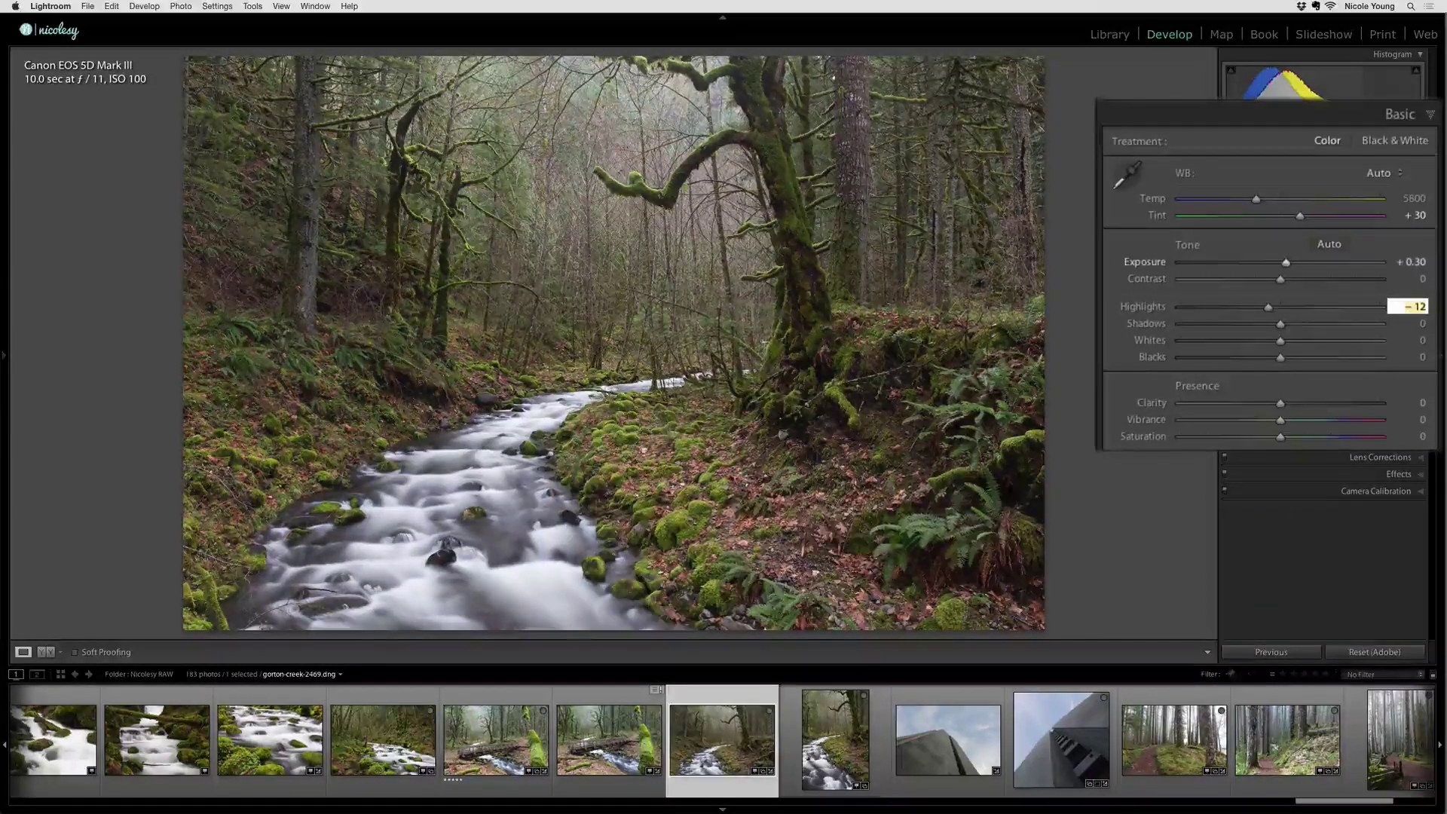
pyautogui.hotkey('shift', 'Down')
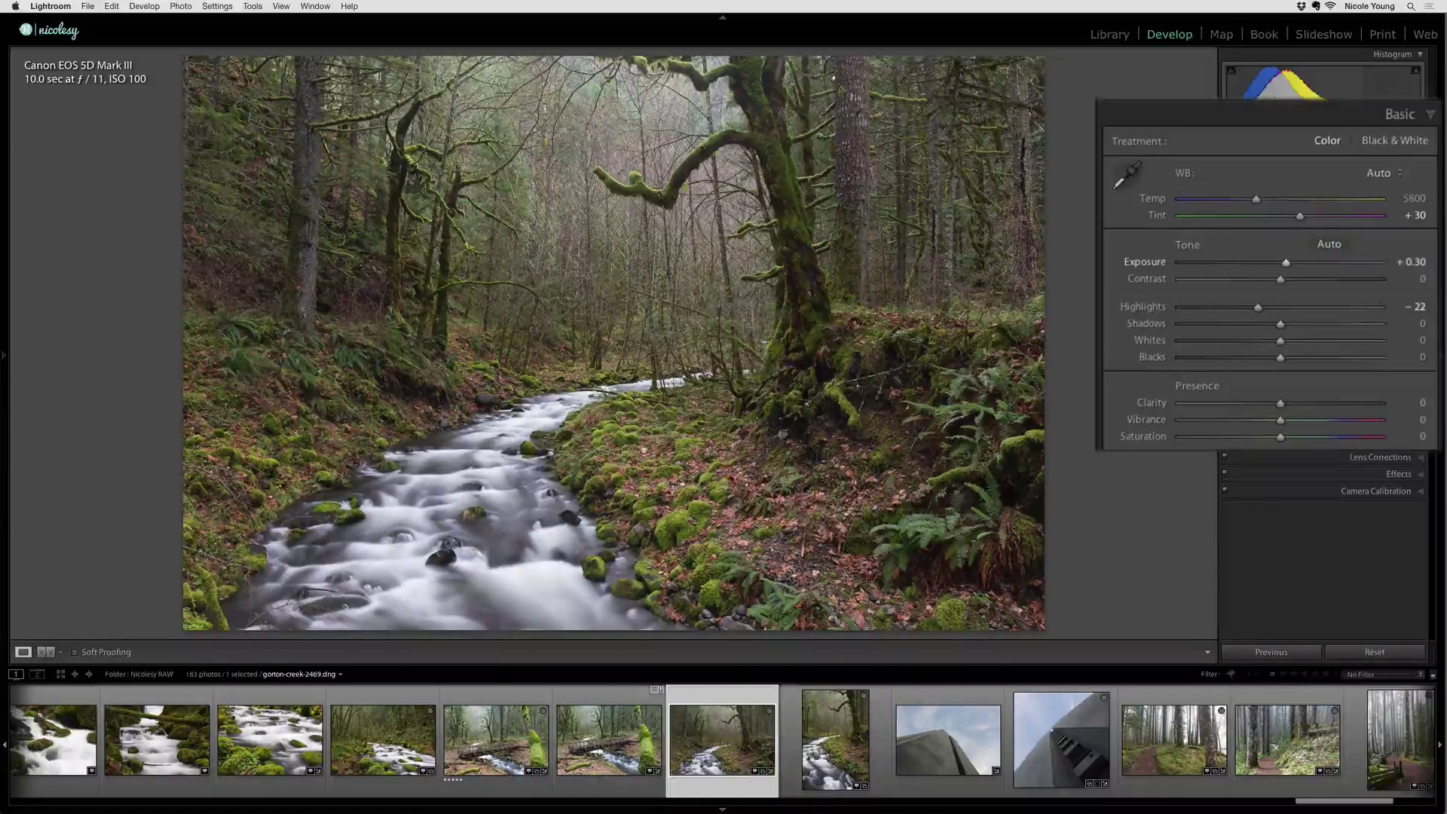
pyautogui.press('\\')
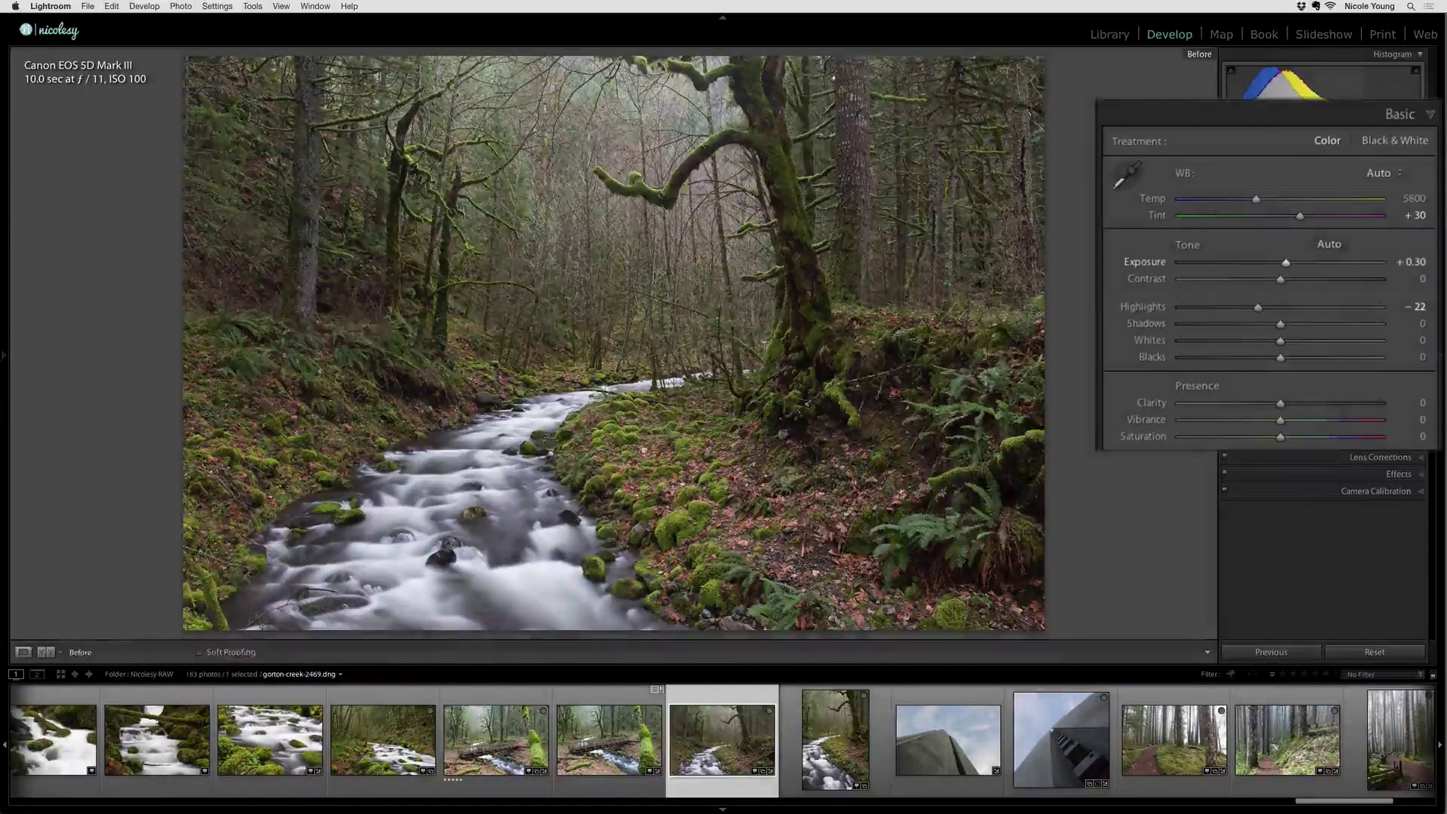
pyautogui.press('\\')
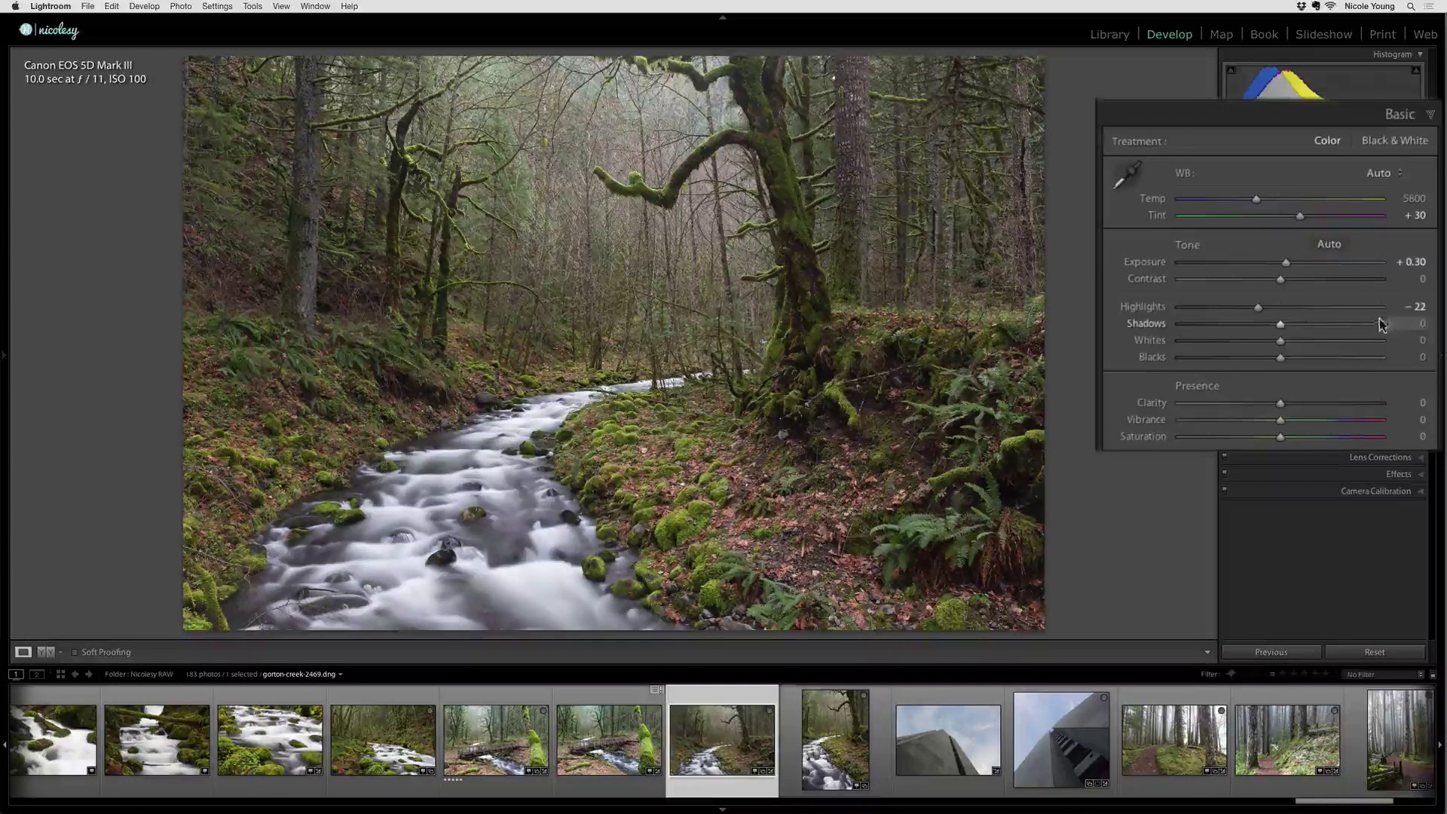
# - Raise the creek photo's Shadows to +20
pyautogui.click(1419, 324)
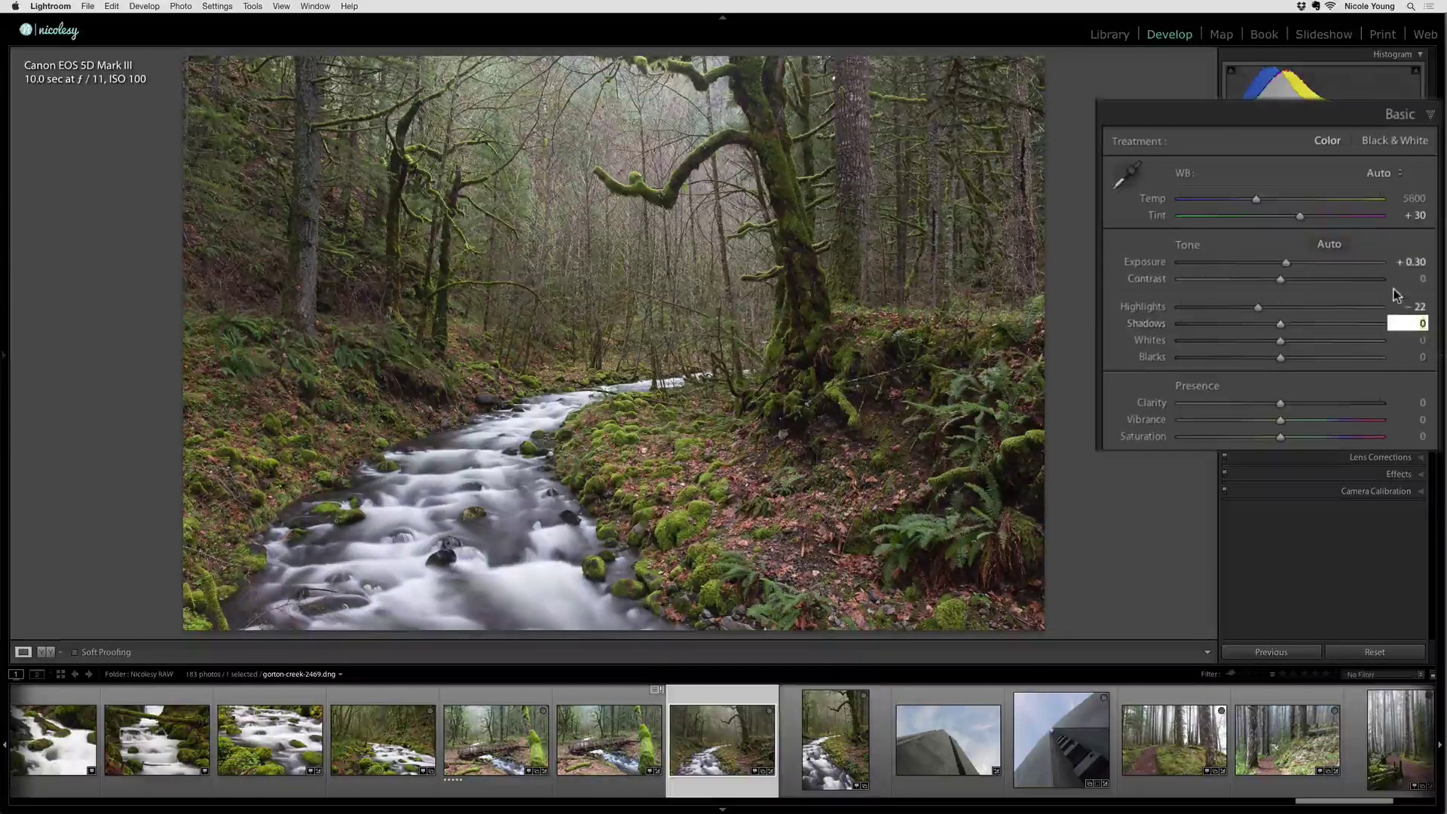
pyautogui.press('shift')
pyautogui.hotkey('shift', 'Up')
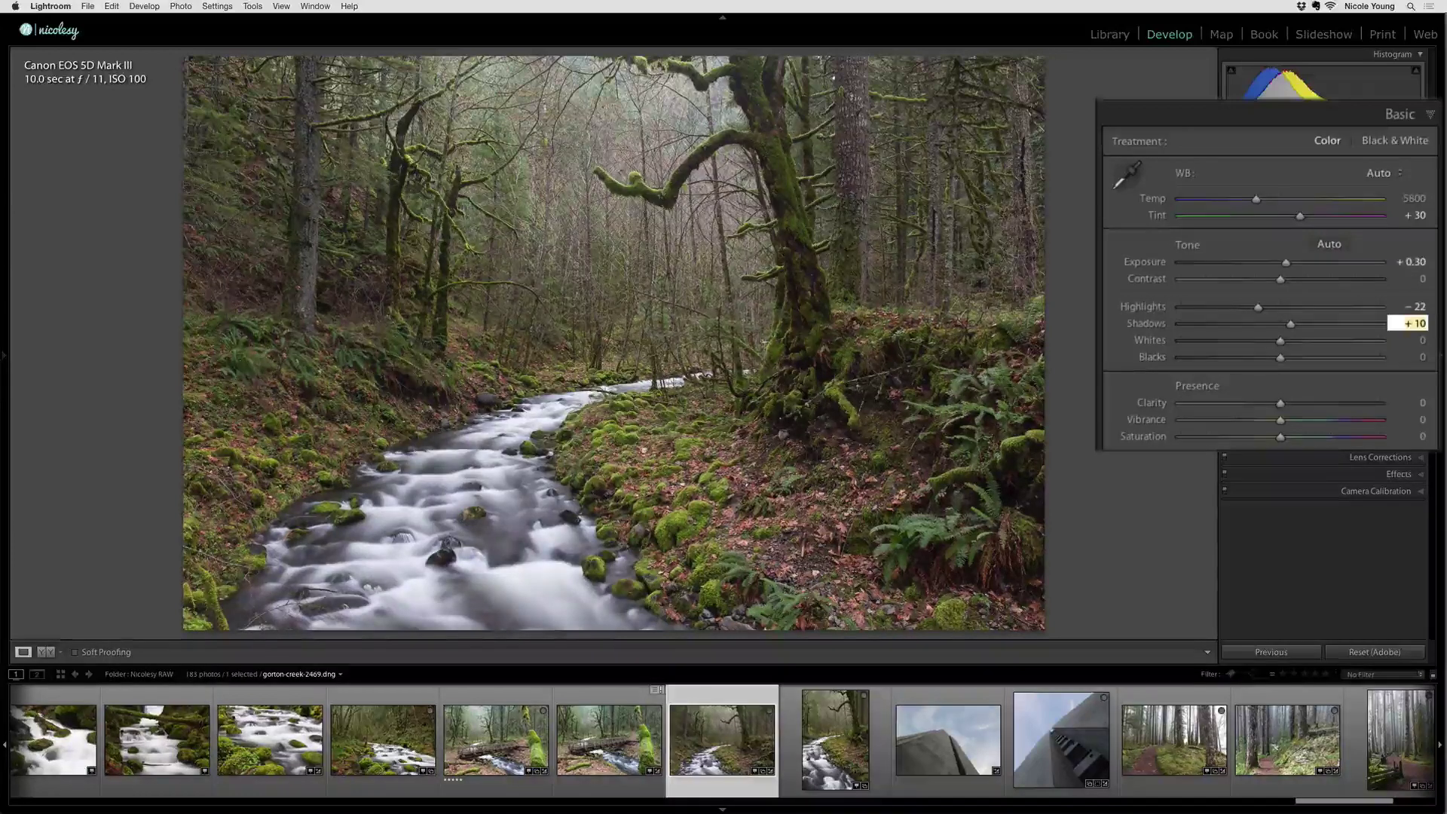
pyautogui.hotkey('shift', 'Up')
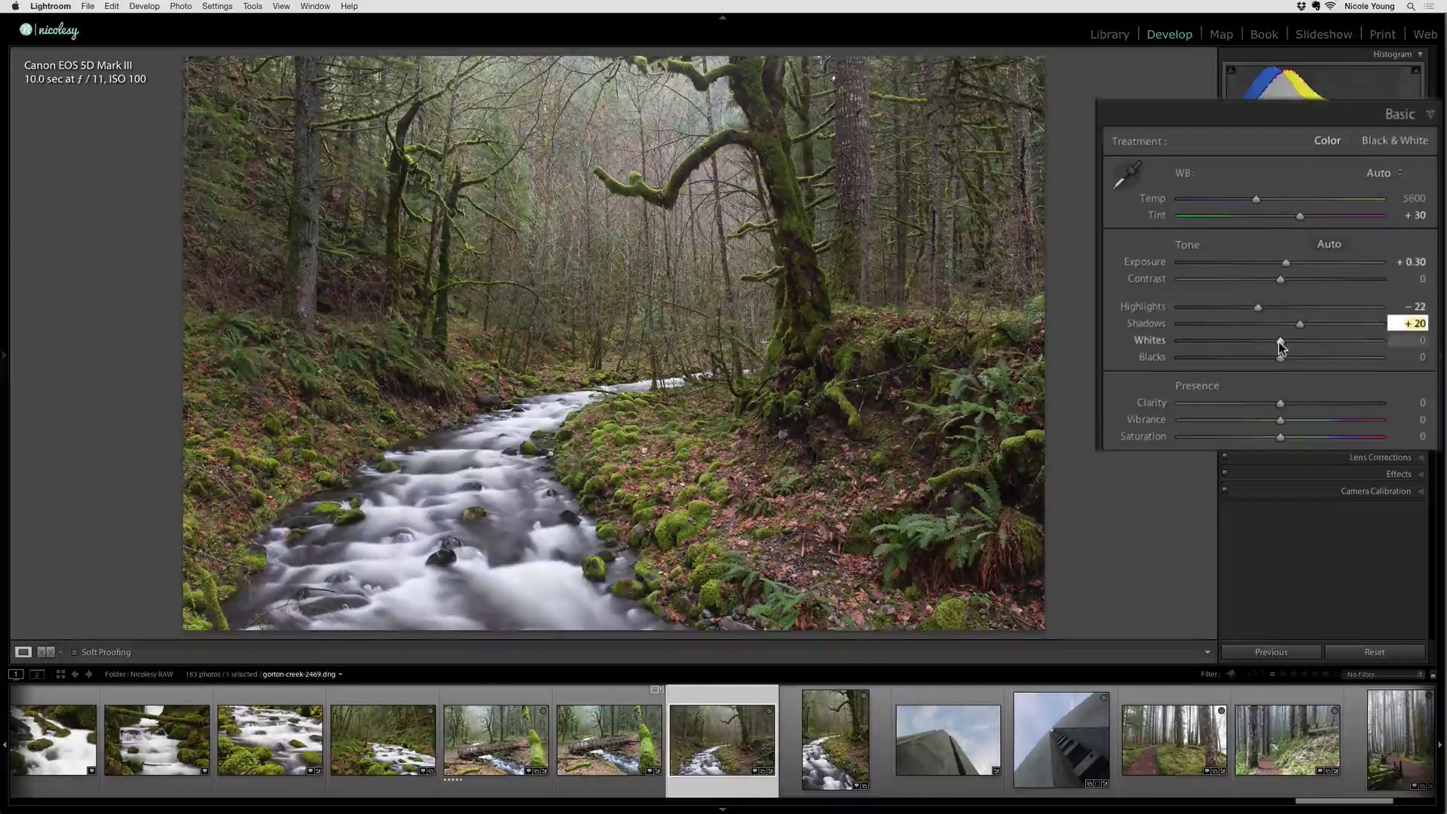
# - Try the Whites adjustment at its extremes of -100 and +100, and bring it back close to zero
pyautogui.moveTo(1279, 342); pyautogui.dragTo(1159, 361)
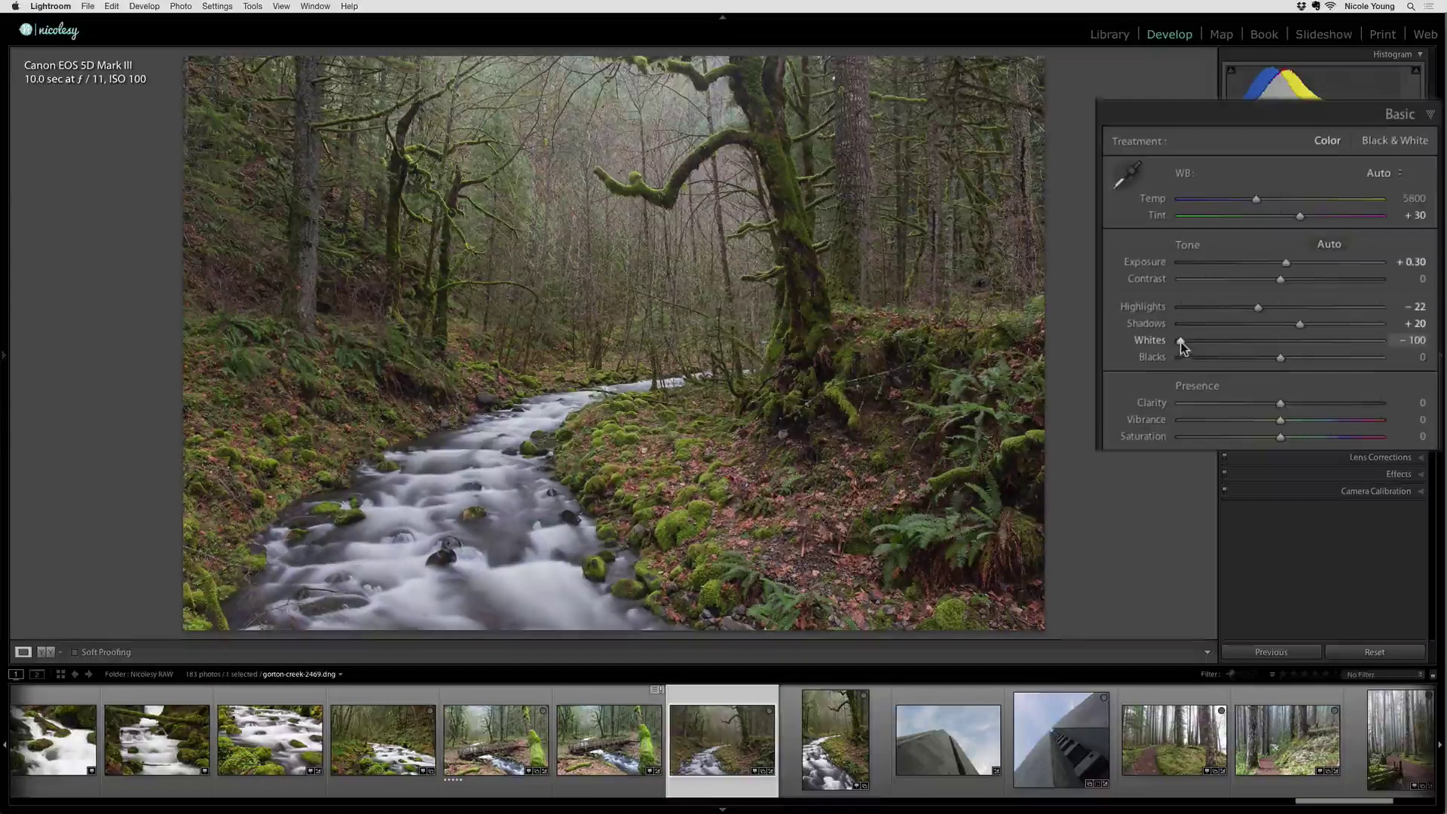
pyautogui.moveTo(1182, 345); pyautogui.dragTo(1408, 349)
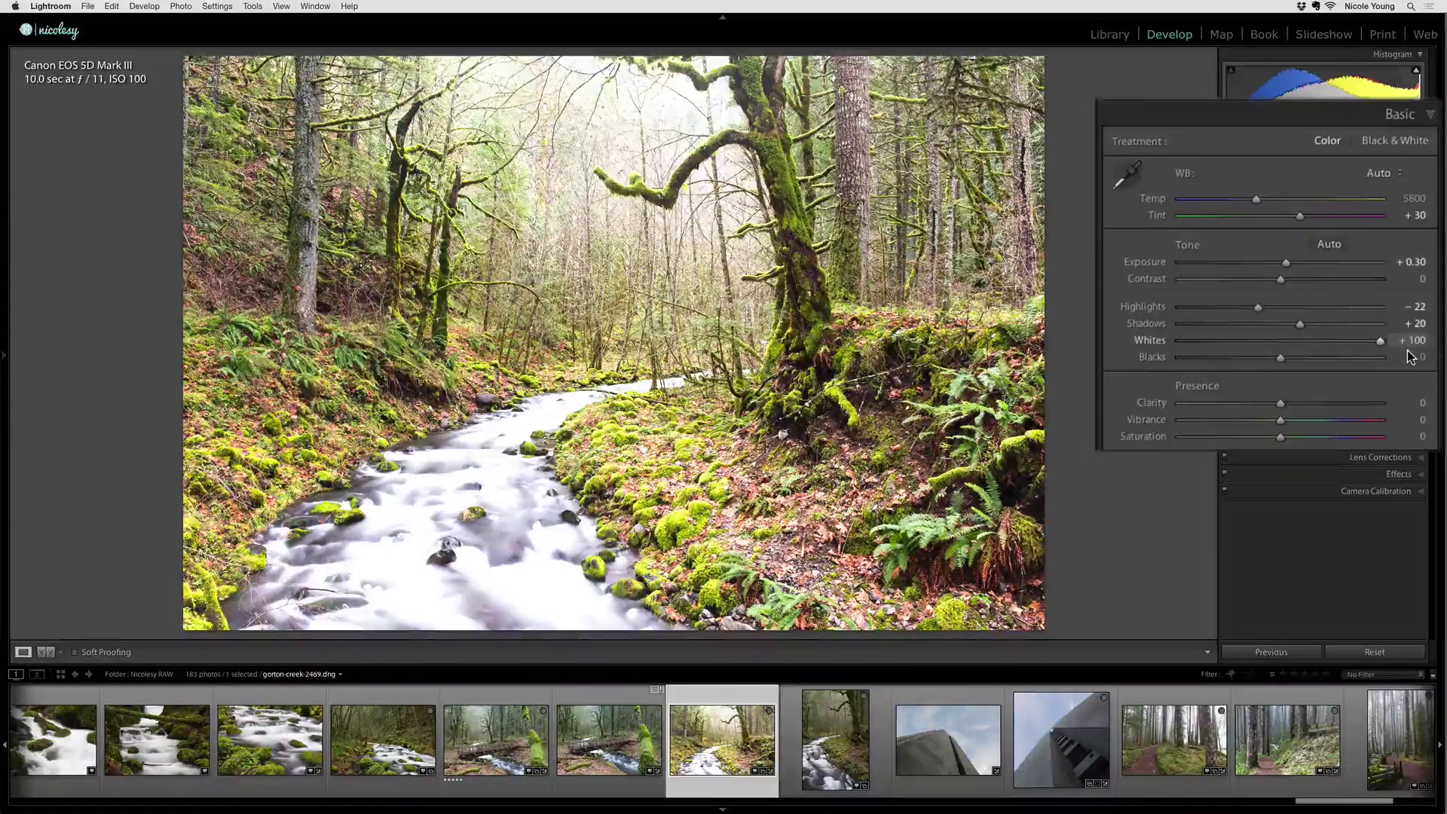
pyautogui.moveTo(1382, 351); pyautogui.dragTo(1279, 360)
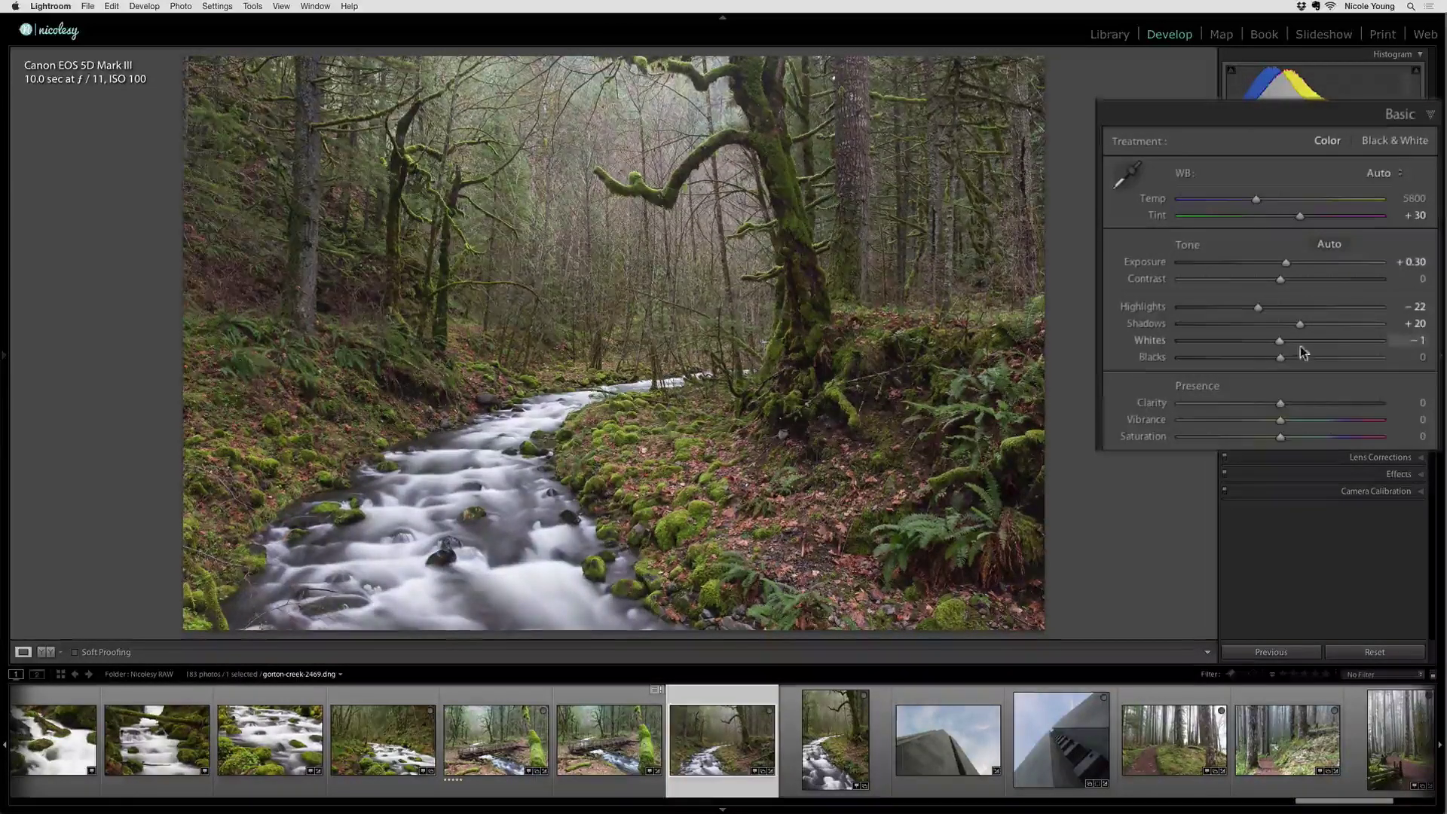
# - Set Whites to about +24 and Blacks to about +22, and compare the photo with its unedited version
pyautogui.moveTo(1281, 341); pyautogui.dragTo(1304, 344)
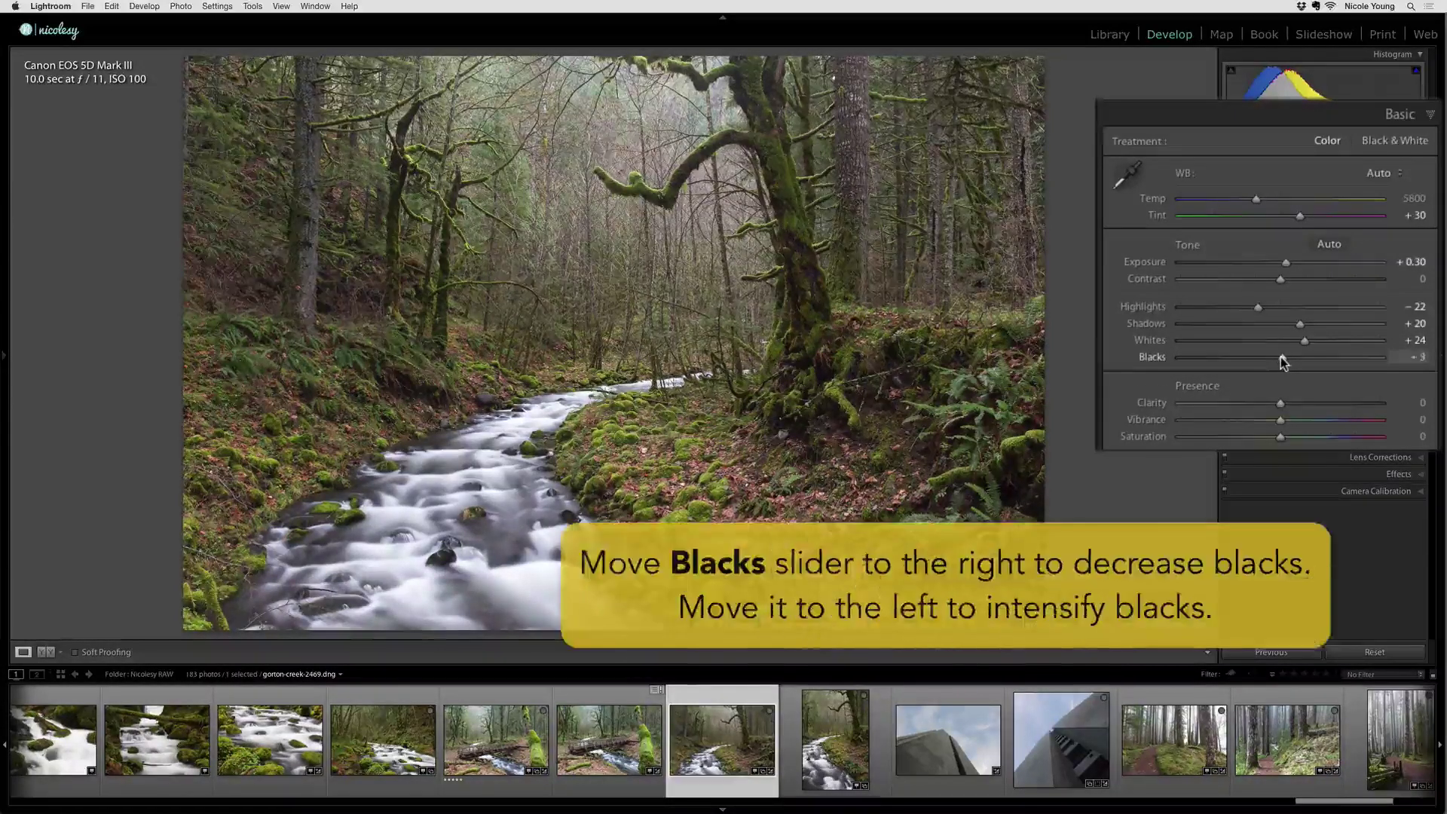
pyautogui.moveTo(1282, 361); pyautogui.dragTo(1301, 360)
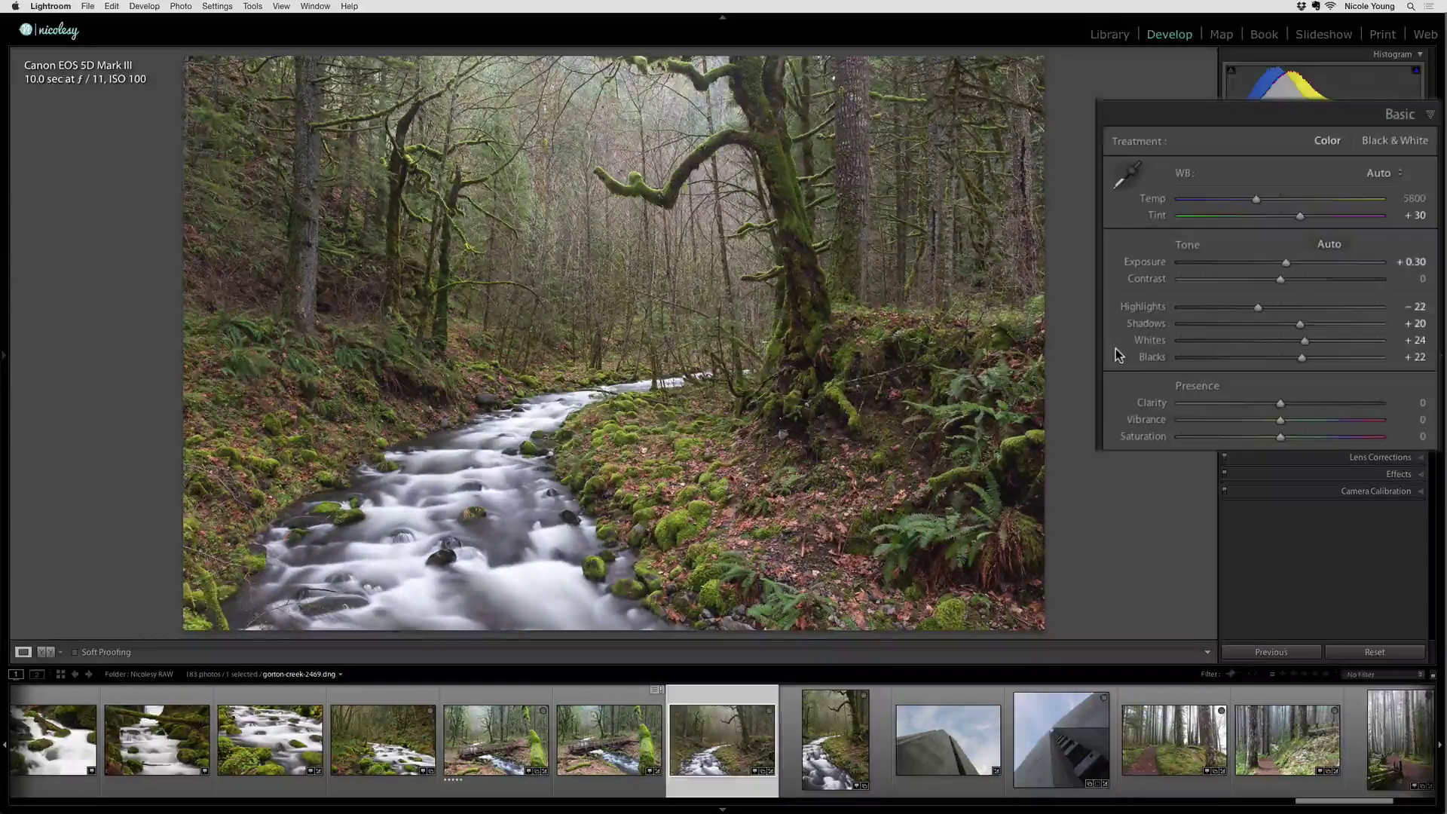
pyautogui.press('\\')
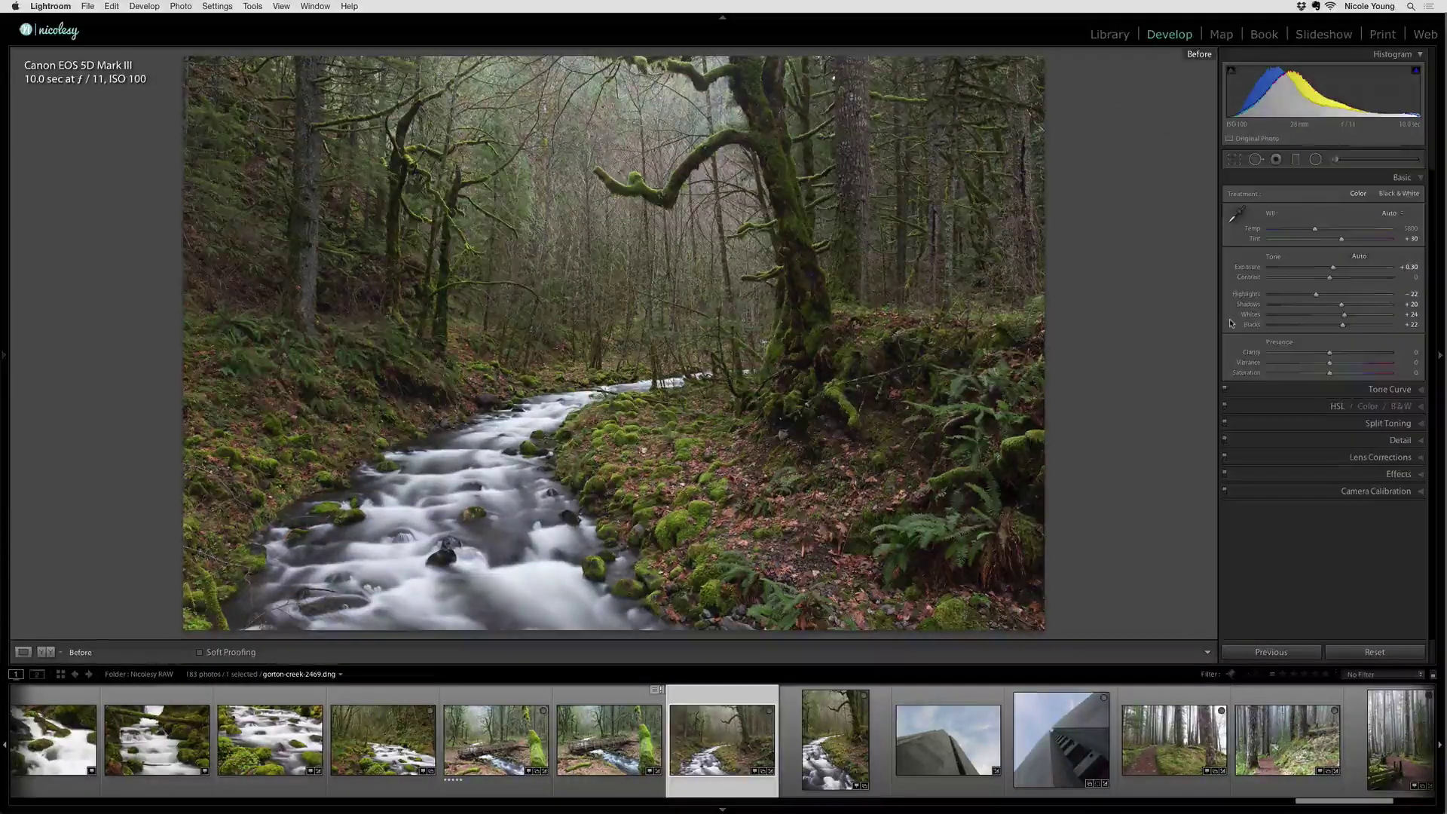
pyautogui.press('\\')
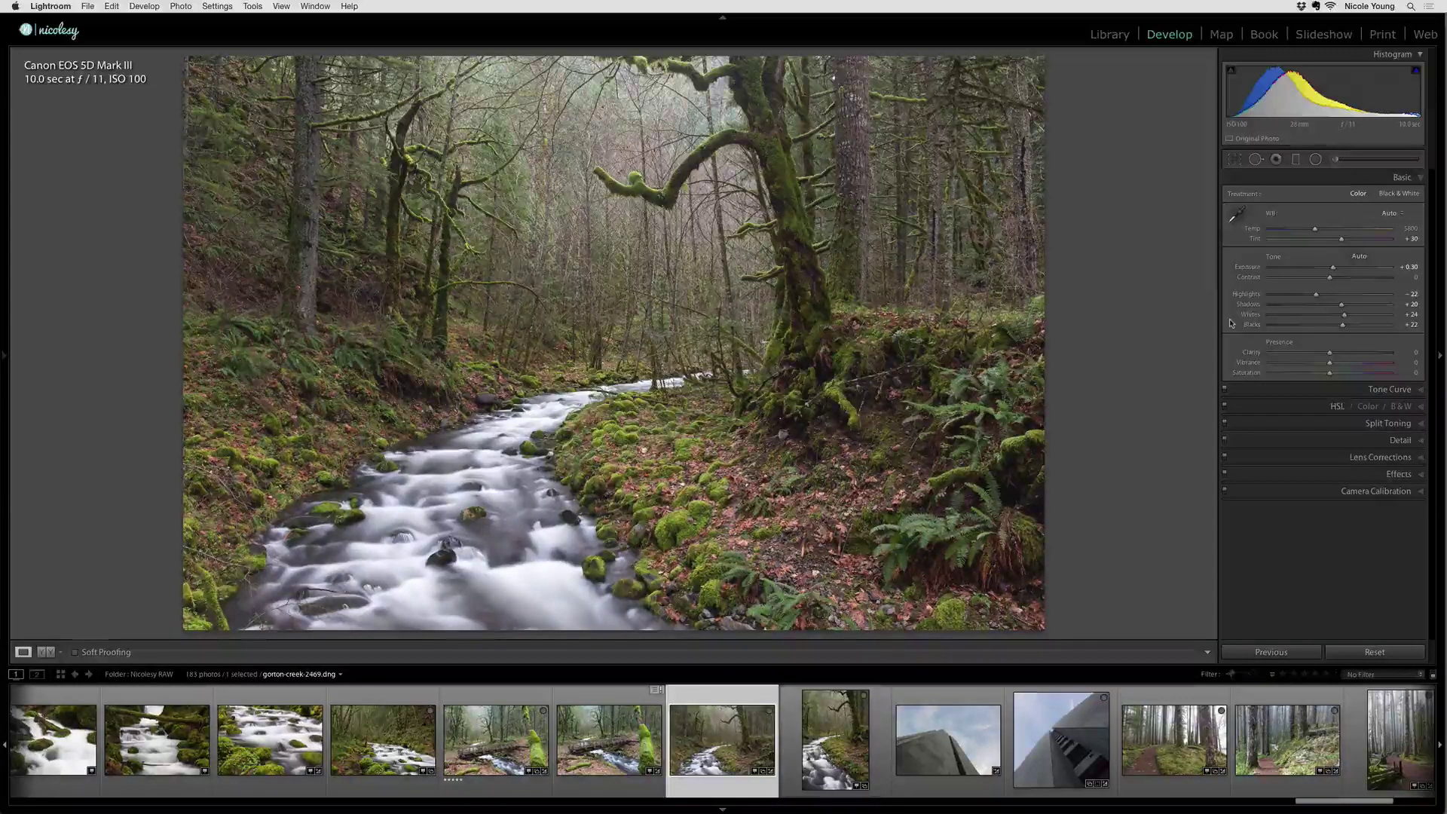
# - Open the adjusted creek photo in Perfect Effects 9 and apply the Color Enhancer filter to the empty layer
pyautogui.click(87, 6)
pyautogui.moveTo(157, 212)
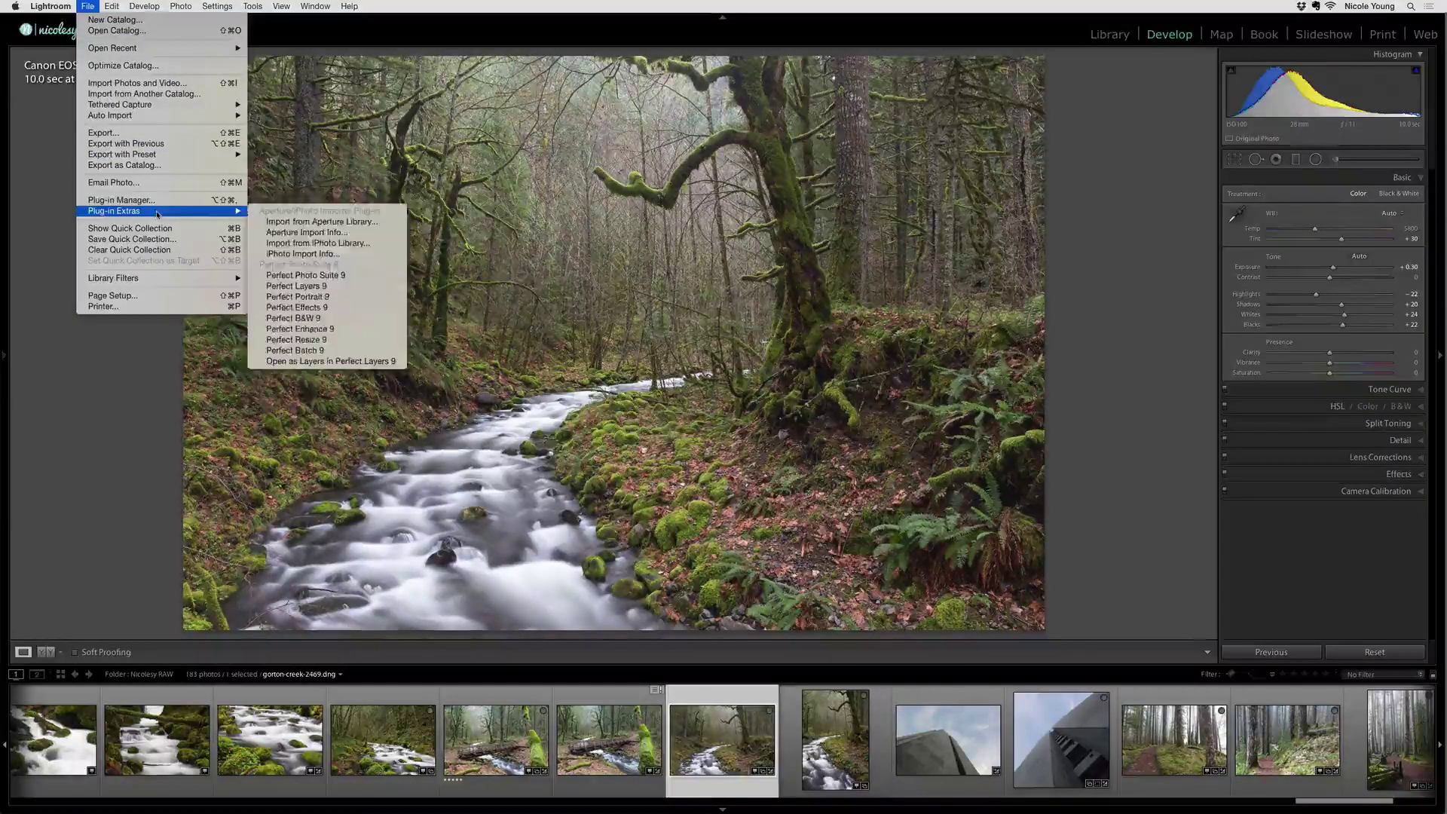
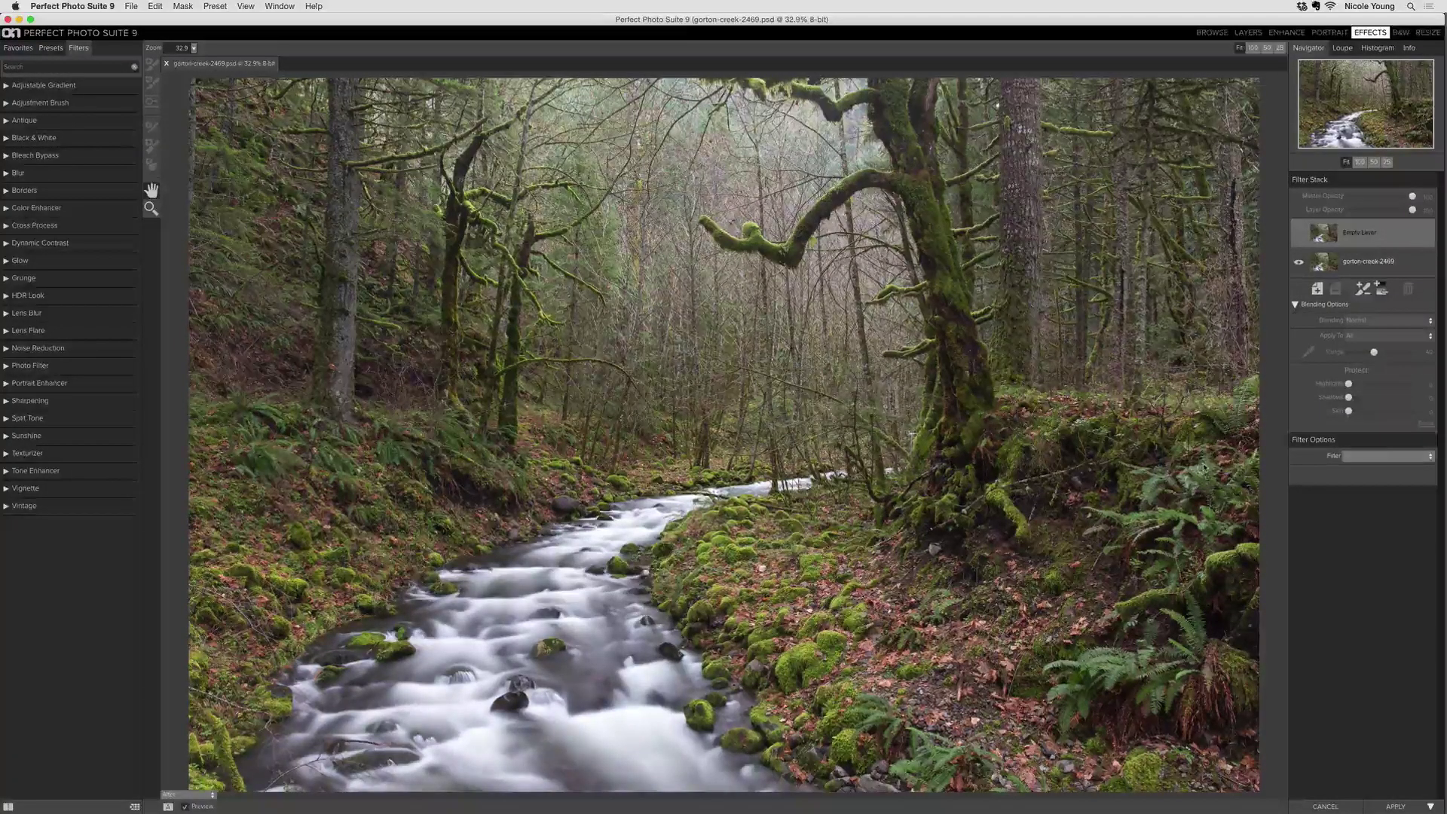
pyautogui.click(1393, 456)
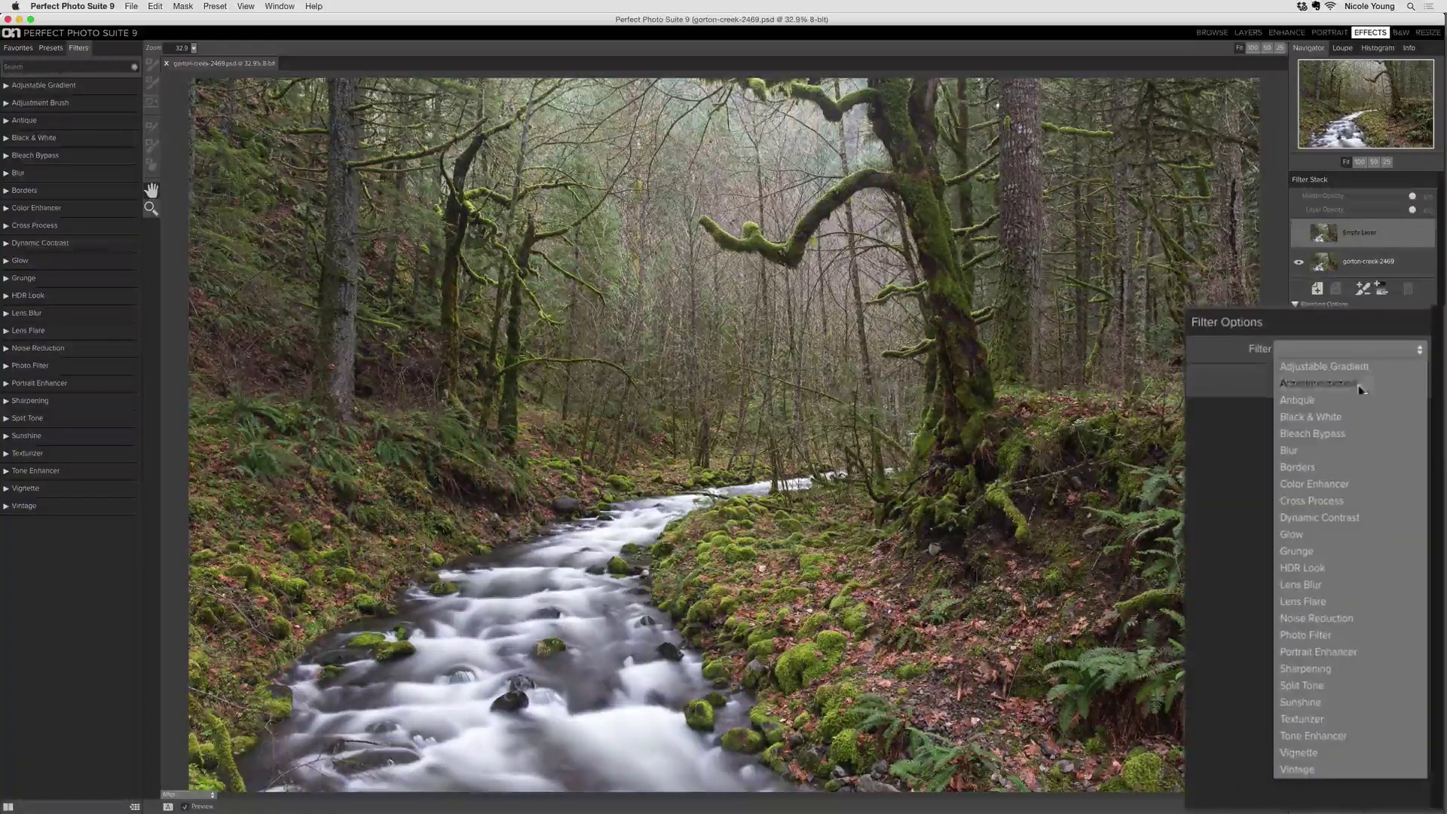
pyautogui.click(1356, 486)
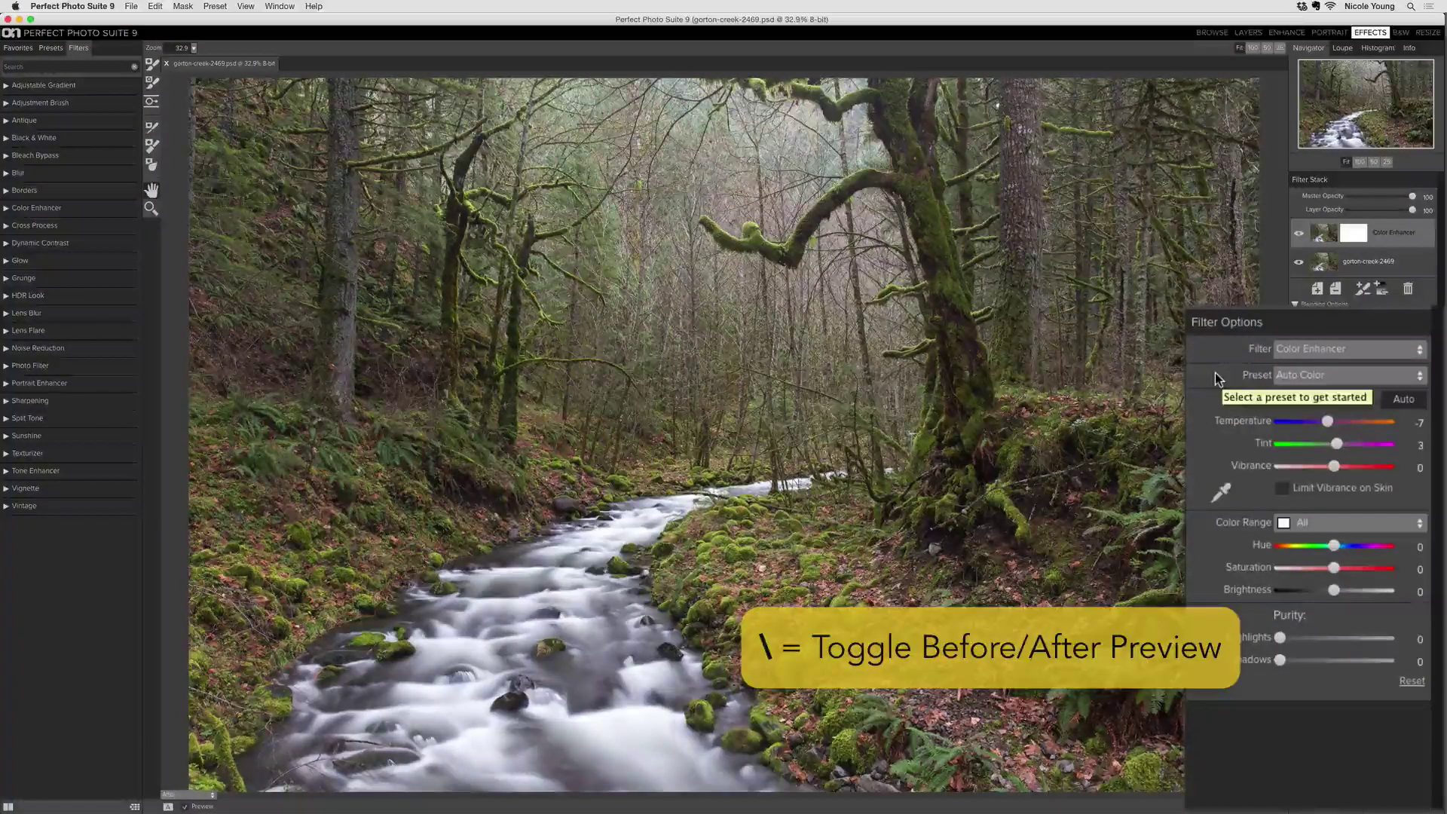
# - Compare the photo with and without Color Enhancer, and set the Red color range to Saturation 14 and Brightness 8
pyautogui.press('\\')
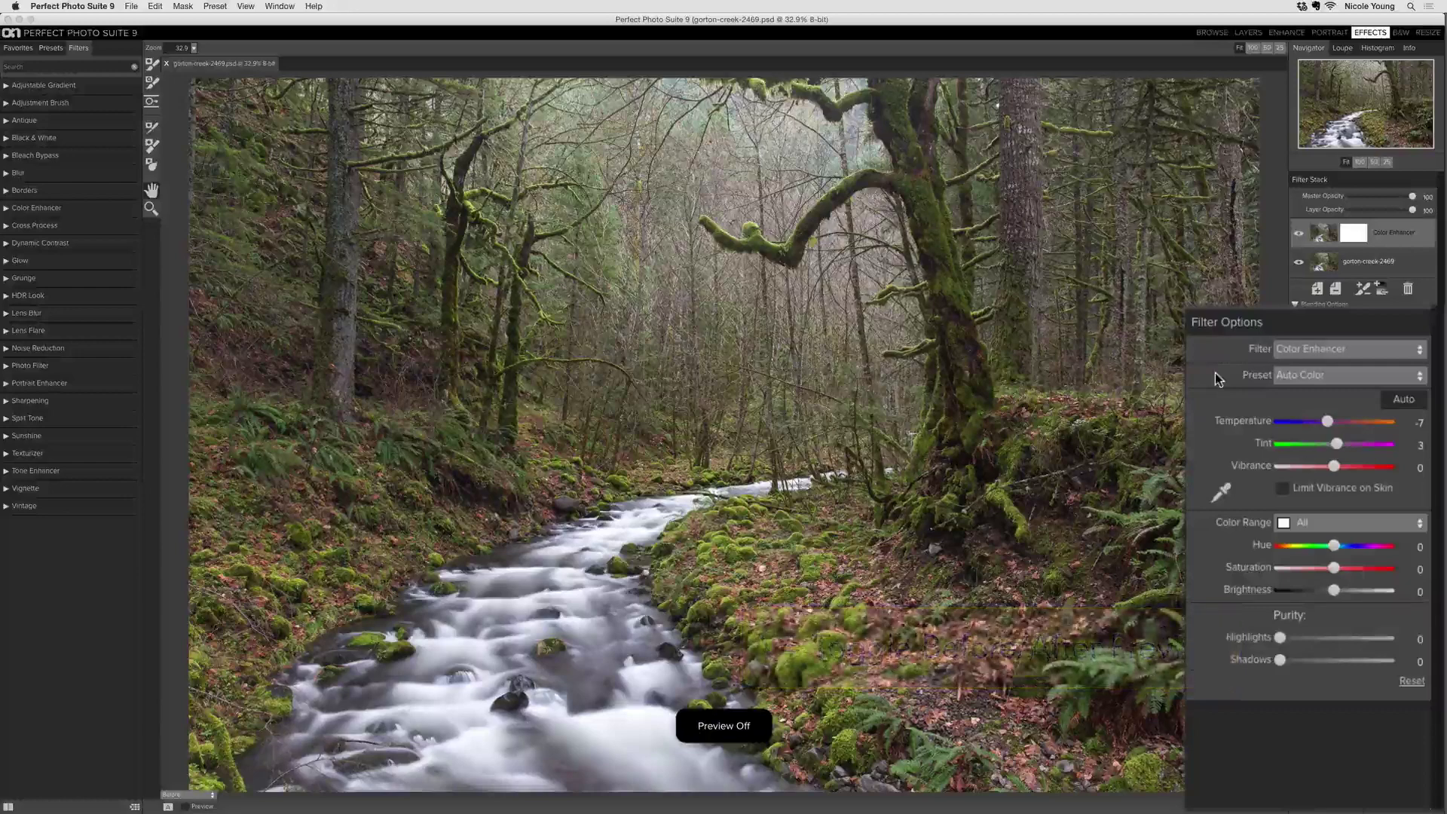
pyautogui.press('\\')
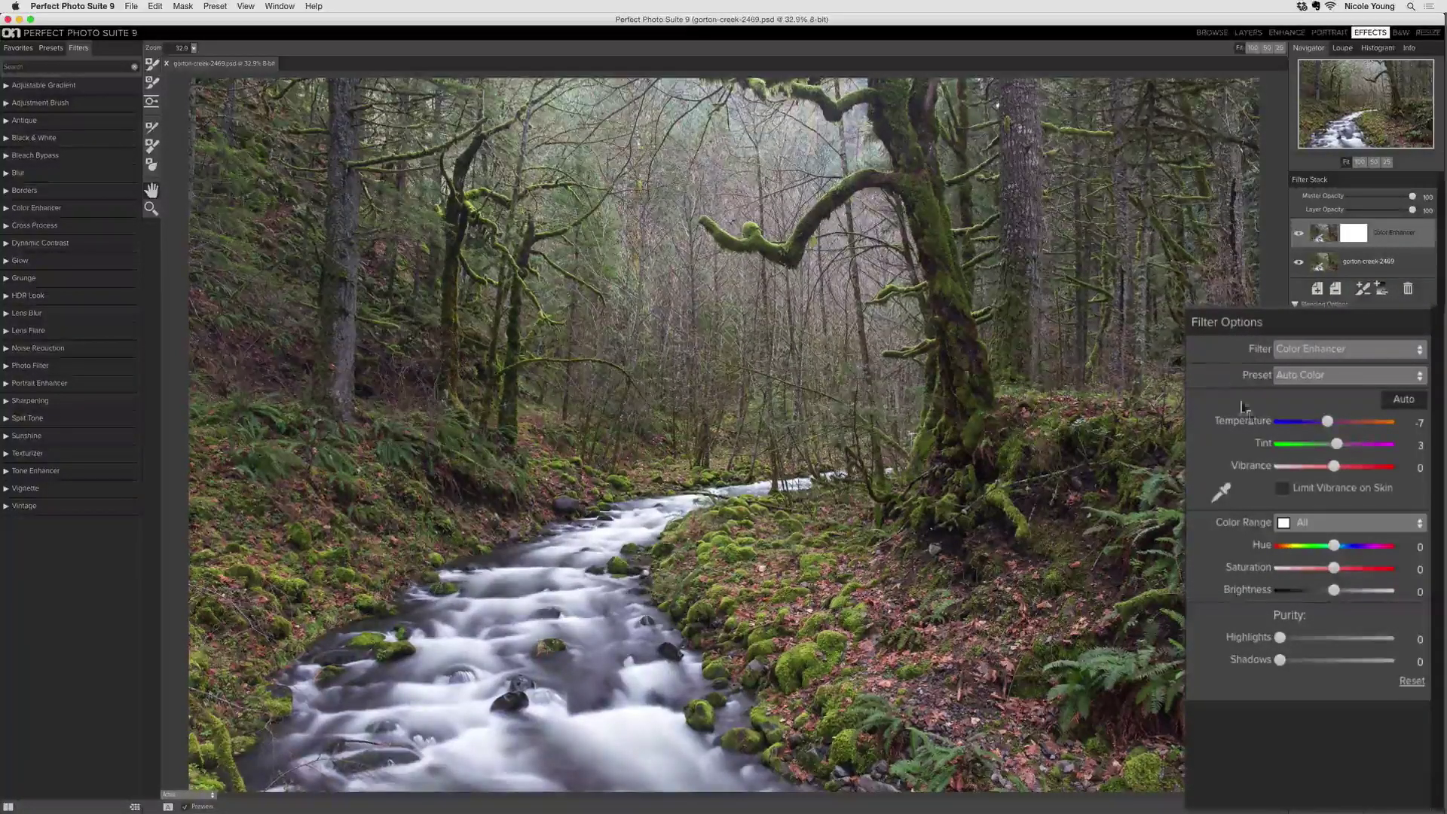
pyautogui.click(1419, 530)
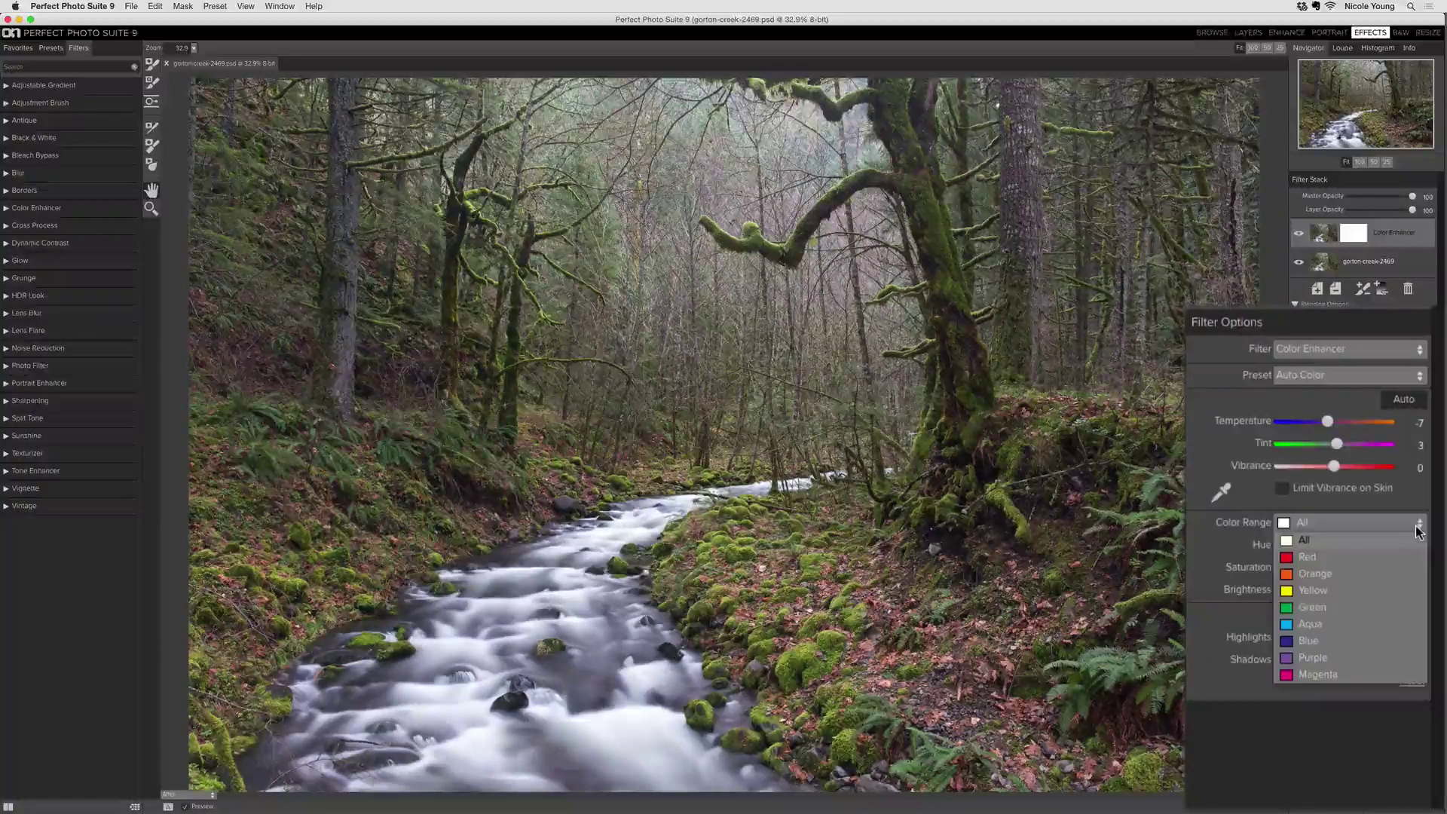
pyautogui.click(1410, 556)
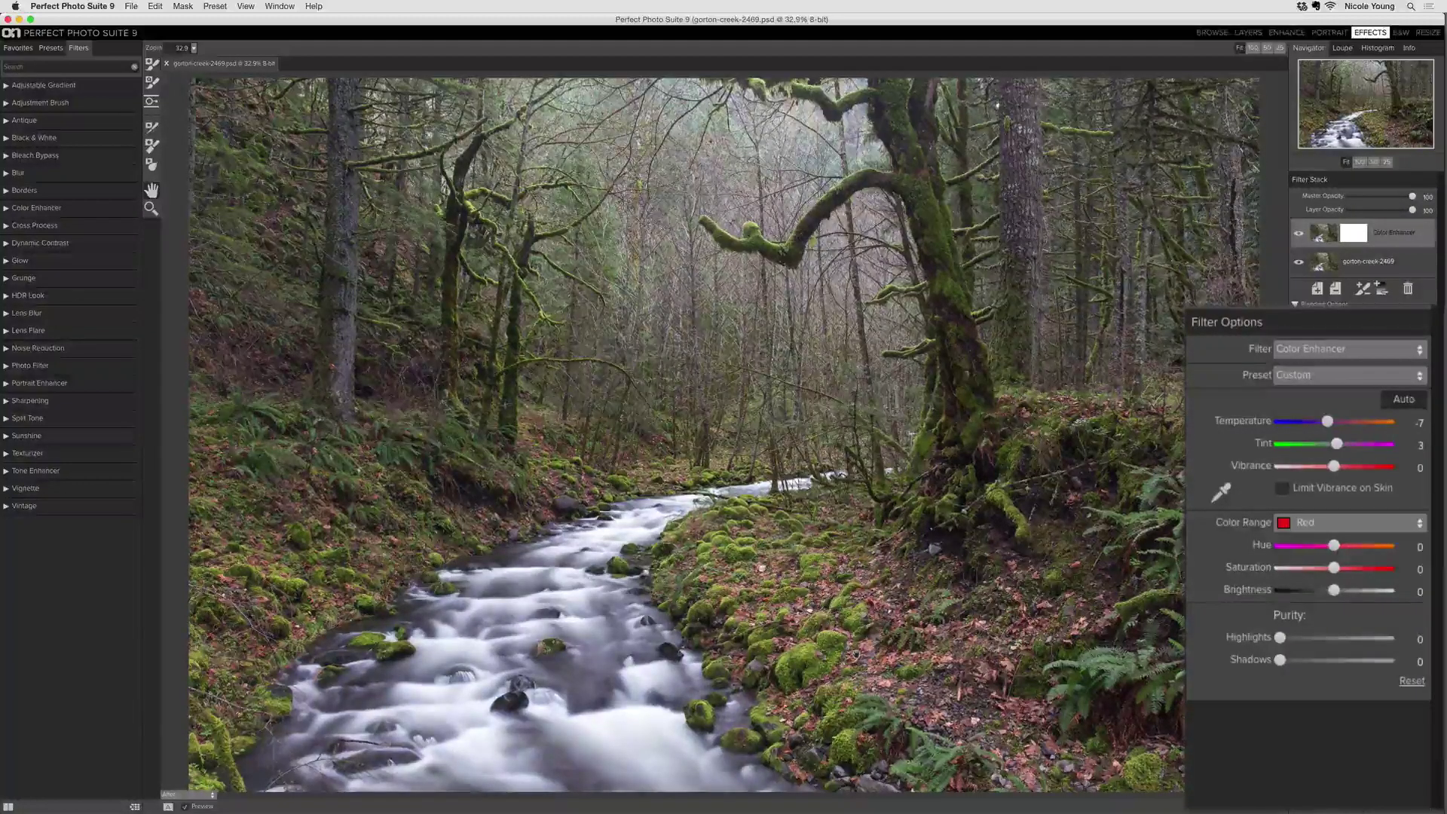
pyautogui.moveTo(1334, 568); pyautogui.dragTo(1432, 577)
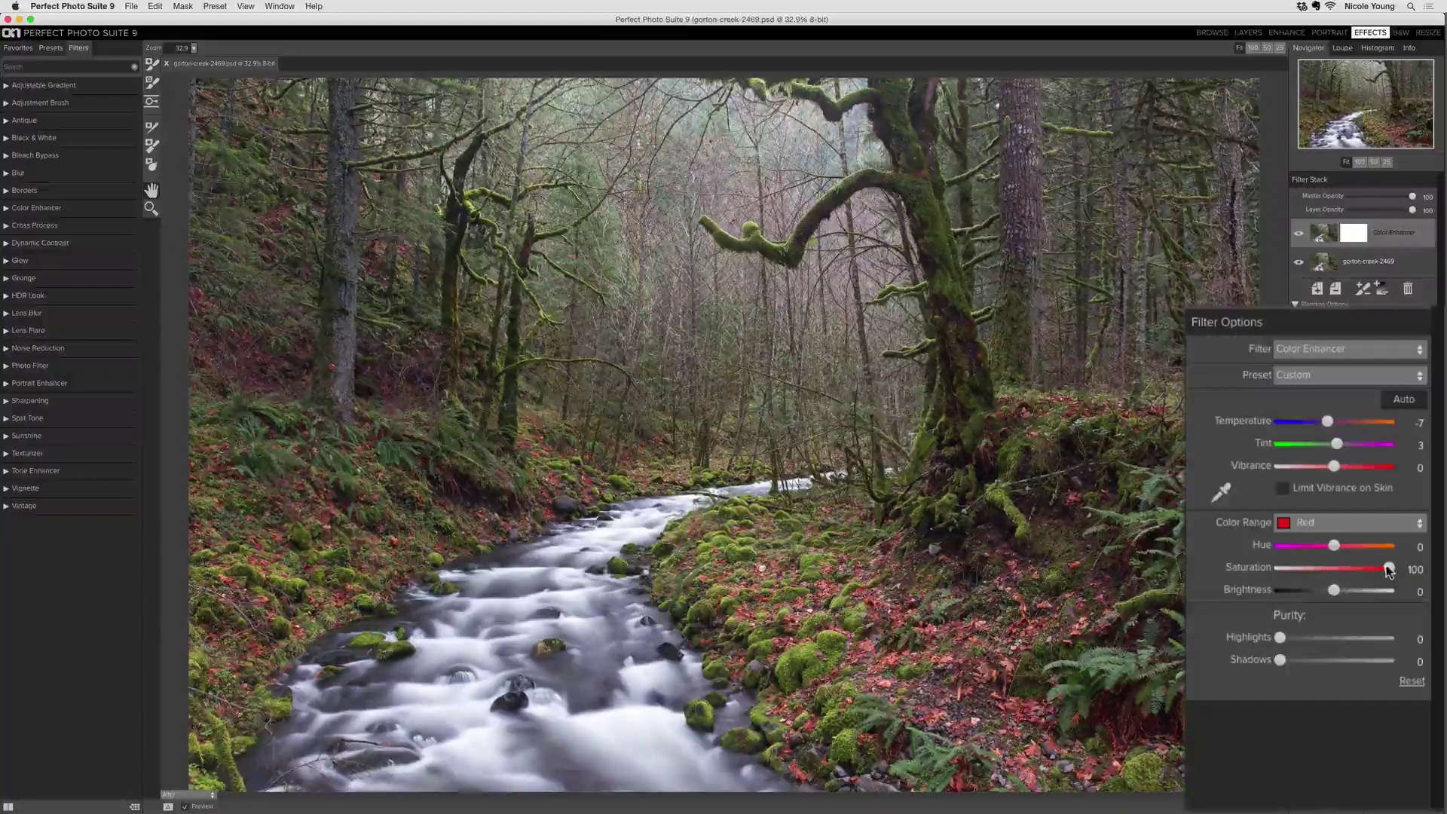
pyautogui.moveTo(1388, 571); pyautogui.dragTo(1348, 573)
pyautogui.moveTo(1332, 591); pyautogui.dragTo(1341, 596)
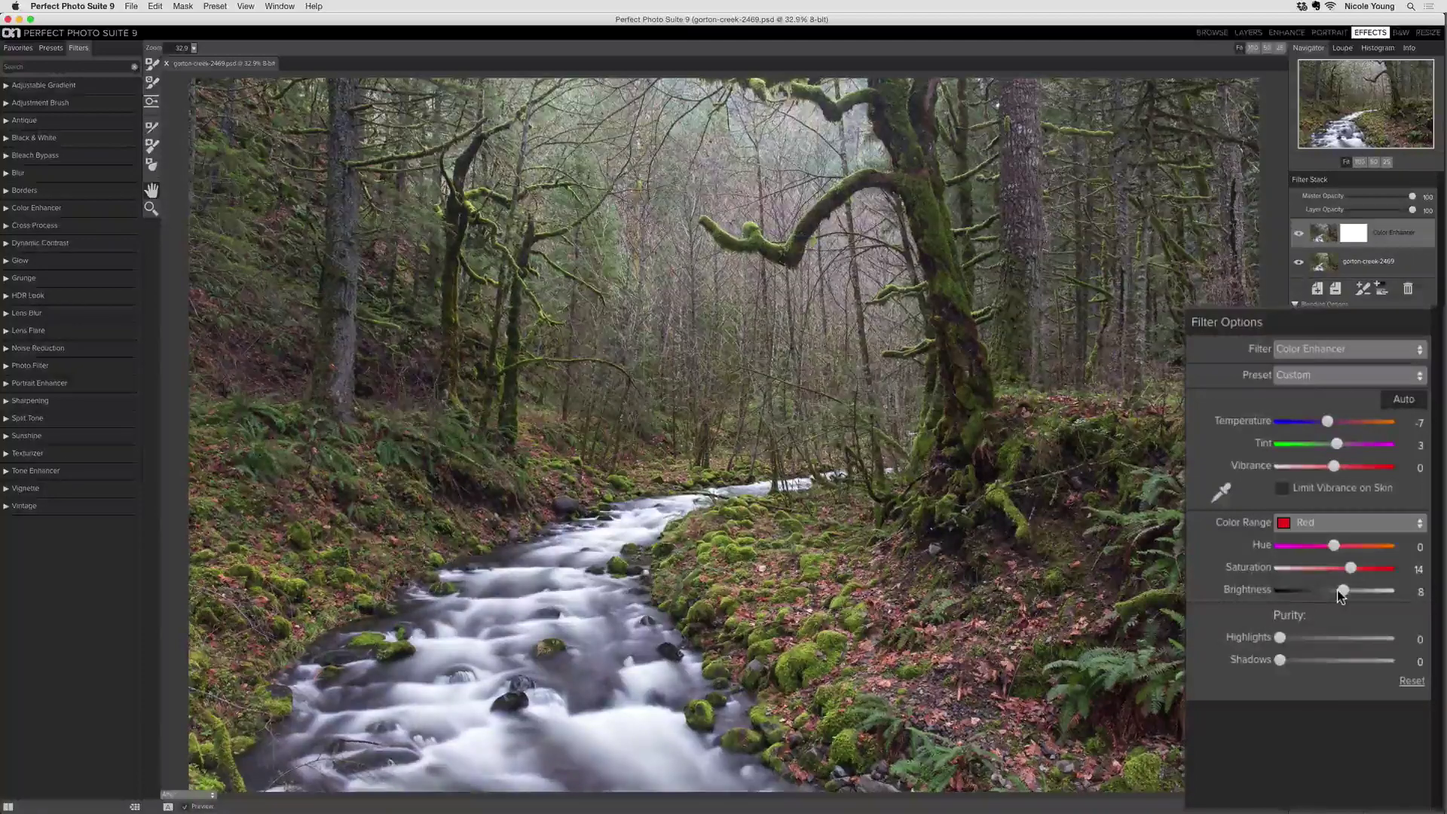
pyautogui.press('super+p')
# - Set the Orange color range to Saturation 16 and Brightness 12, and compare the result with the filter preview off
pyautogui.click(1345, 525)
pyautogui.click(1350, 574)
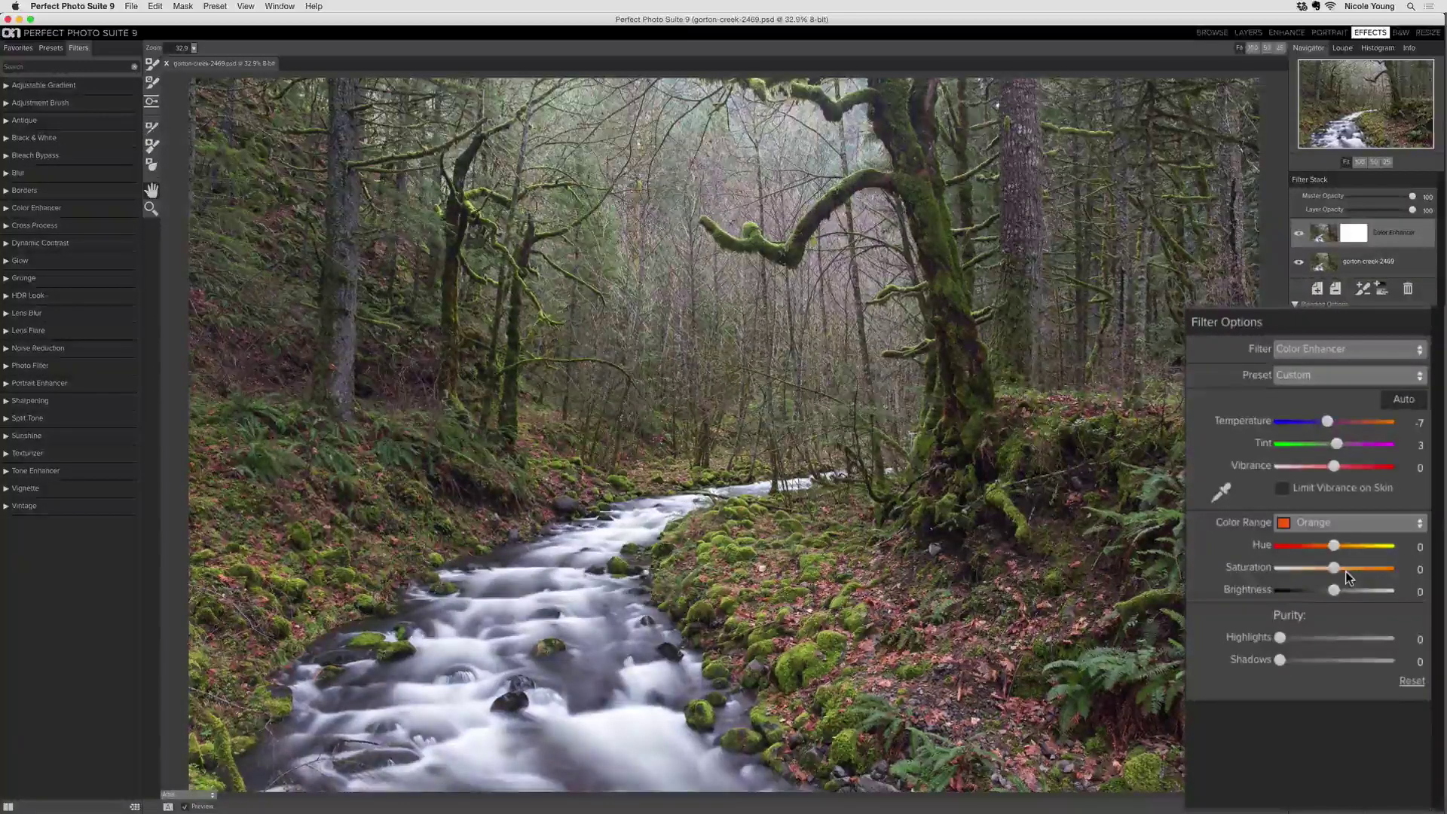
pyautogui.click(1348, 566)
pyautogui.moveTo(1338, 589); pyautogui.dragTo(1343, 604)
pyautogui.press('super+p')
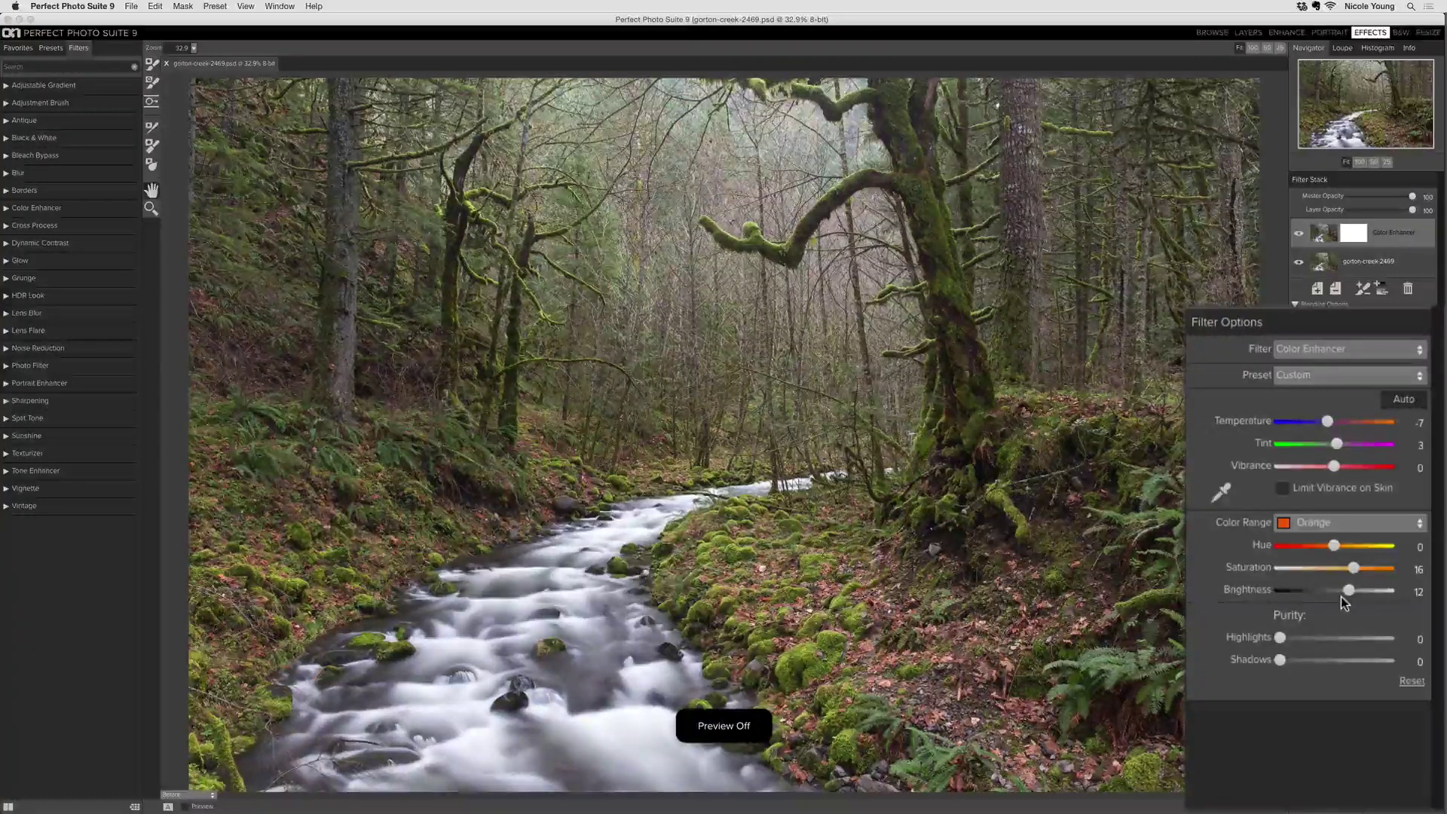
pyautogui.press('super+p')
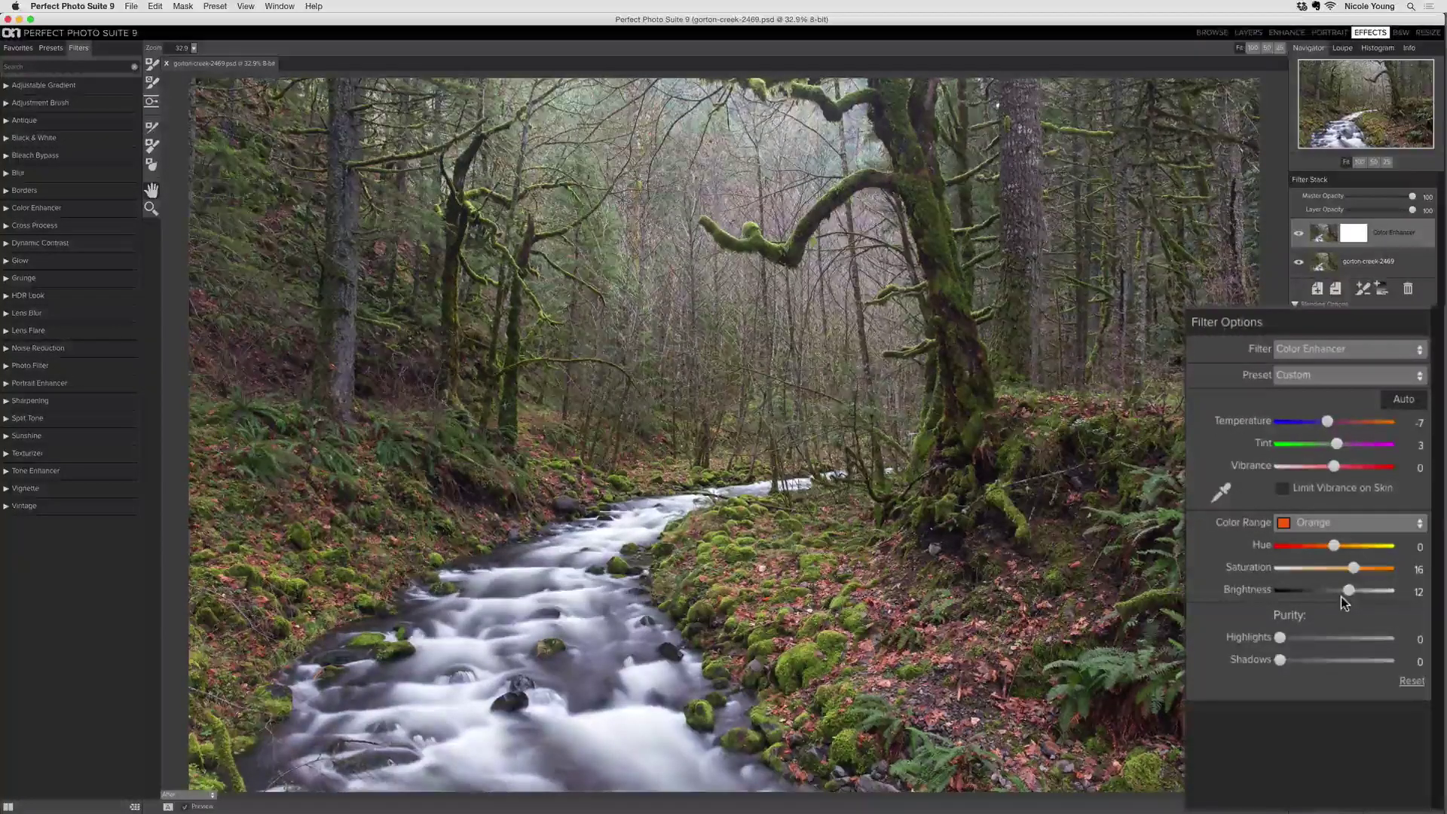
# - Try the Yellow color range's Hue at its extremes of 100 and -100, and settle it at 2
pyautogui.click(1346, 526)
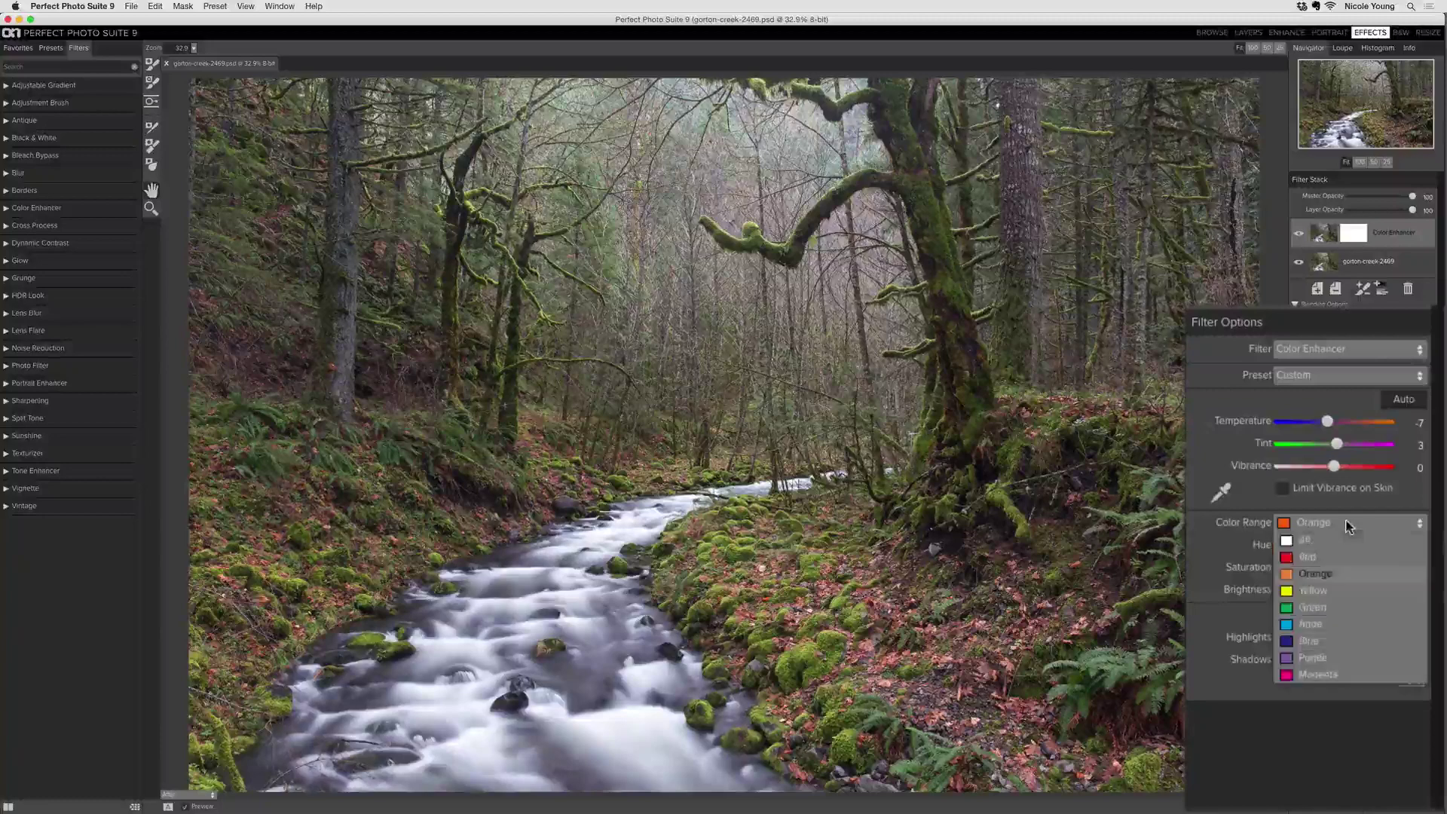
pyautogui.click(1357, 595)
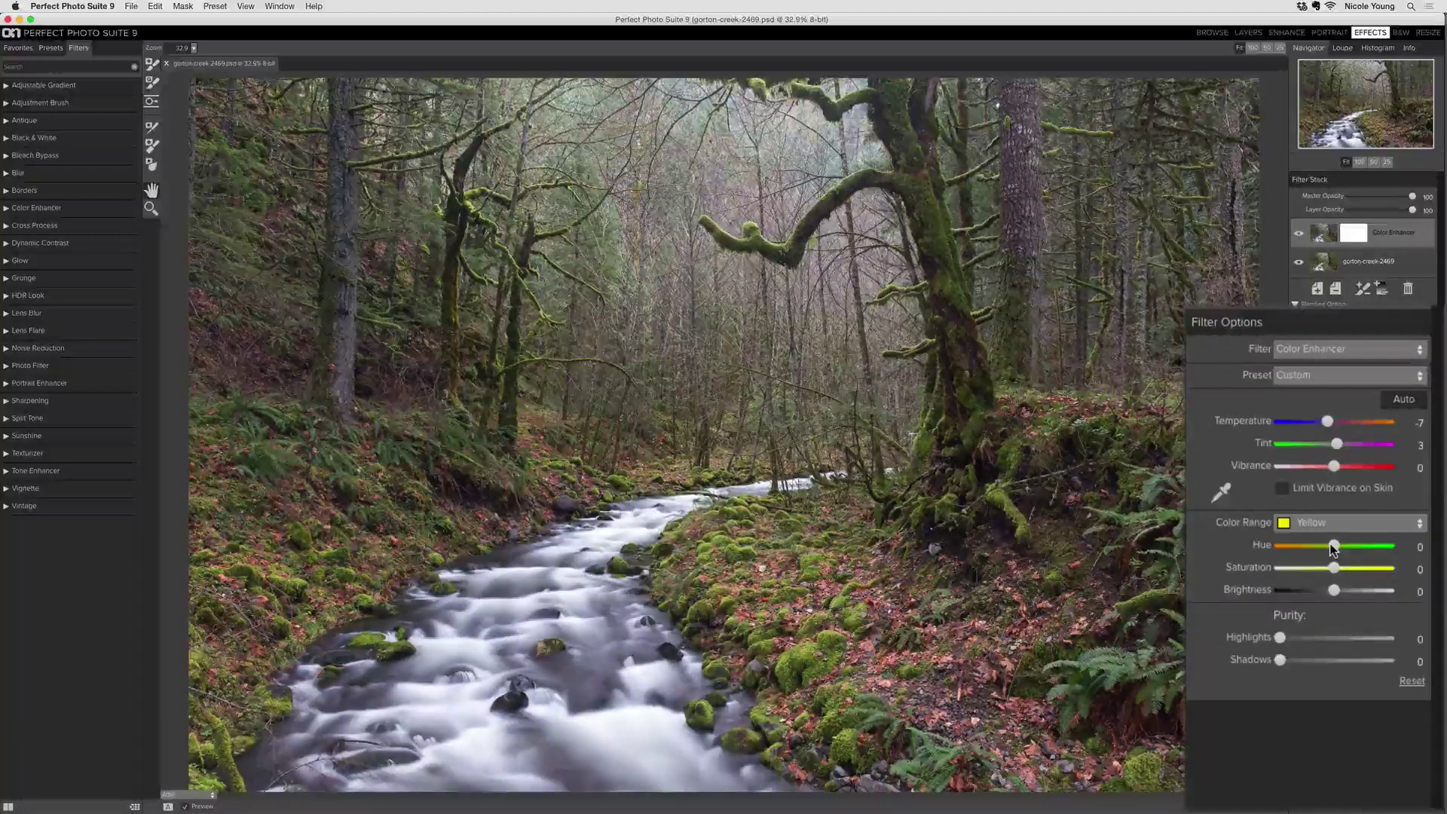
pyautogui.moveTo(1331, 546); pyautogui.dragTo(1394, 556)
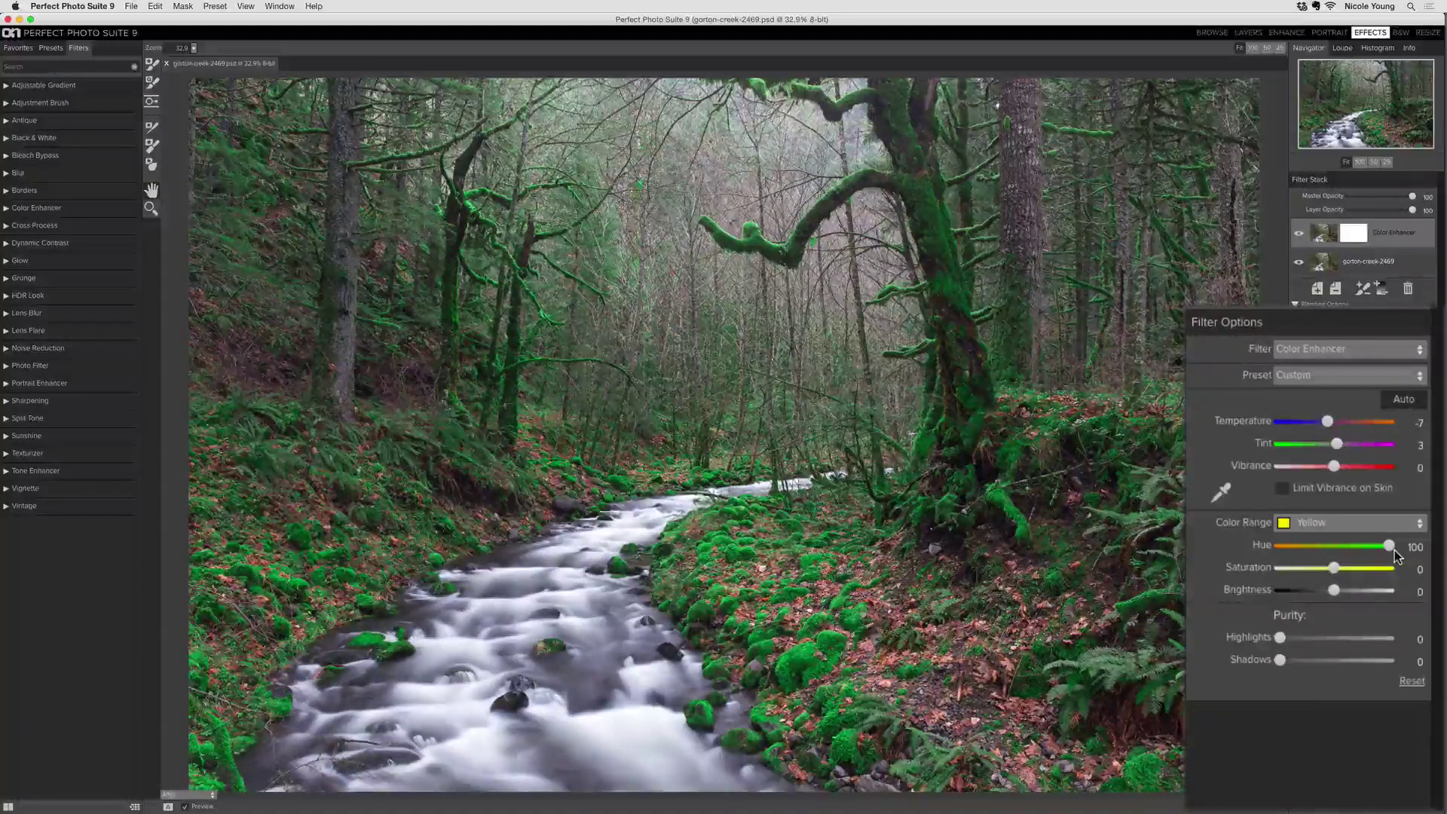
pyautogui.moveTo(1395, 556); pyautogui.dragTo(1269, 566)
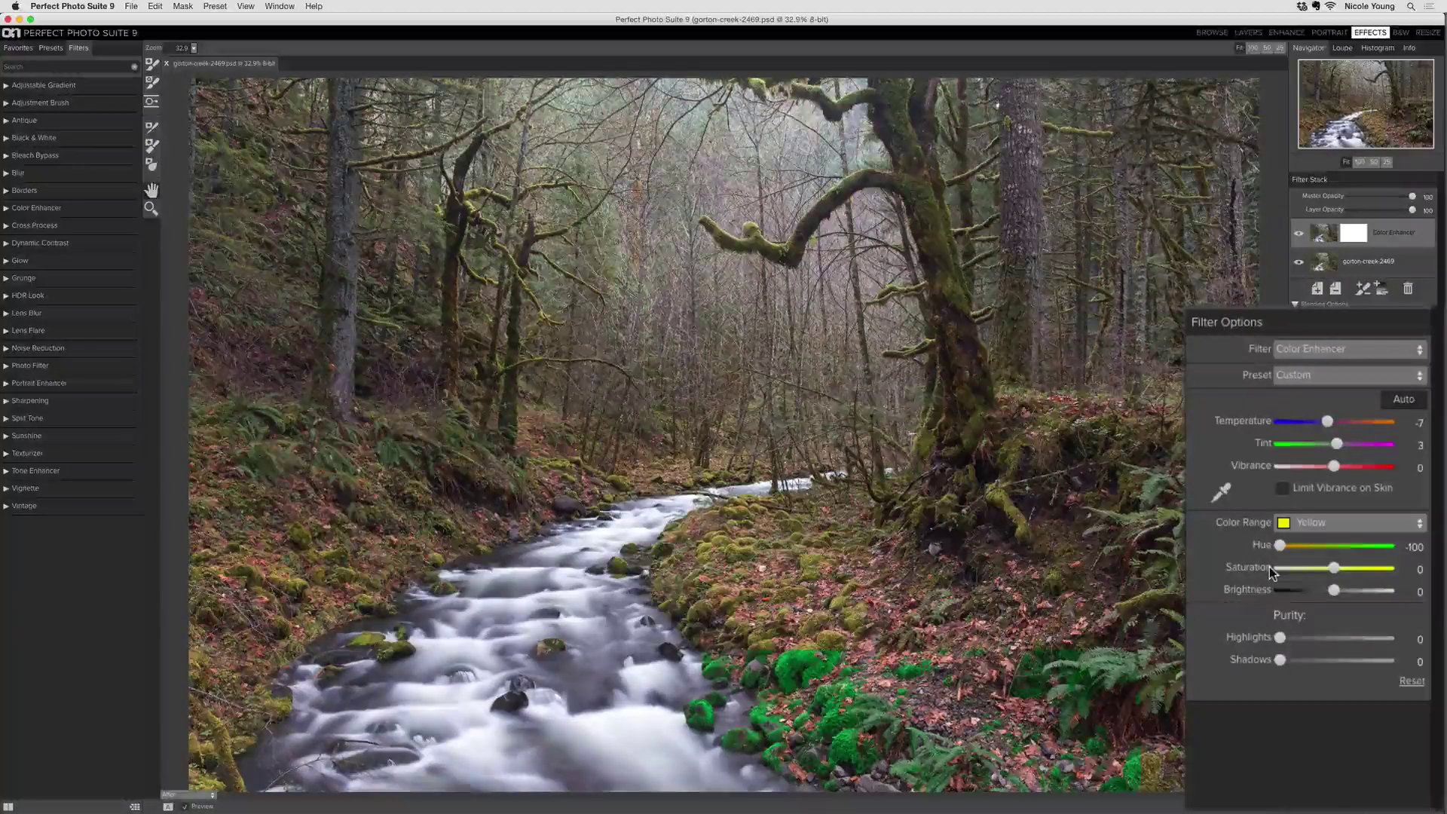
pyautogui.moveTo(1269, 567); pyautogui.dragTo(1329, 564)
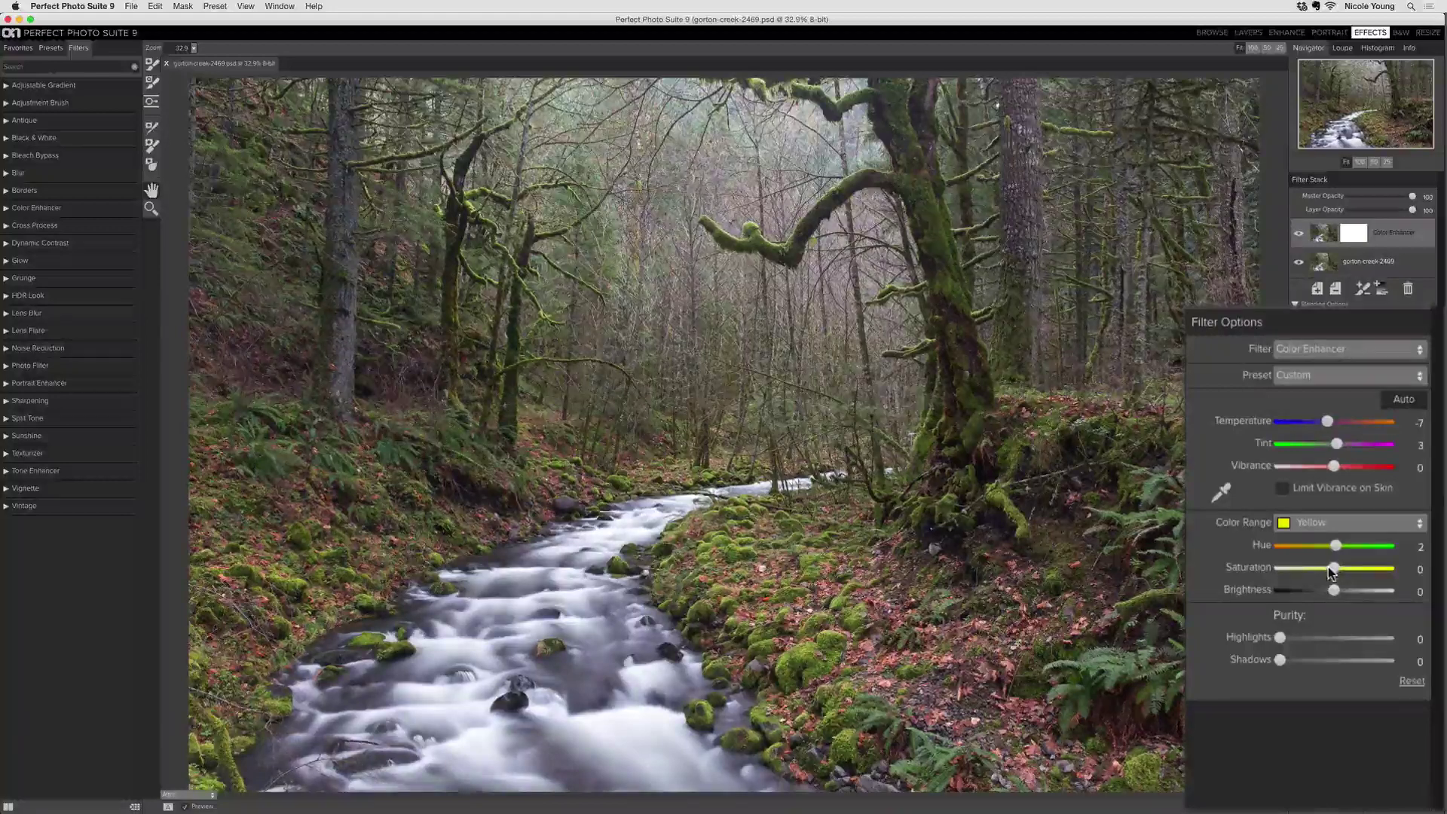
# - Set the Yellow range's Saturation to 10 and Brightness to 6, and compare the photo with the preview off
pyautogui.moveTo(1331, 570); pyautogui.dragTo(1340, 572)
pyautogui.moveTo(1330, 589); pyautogui.dragTo(1336, 592)
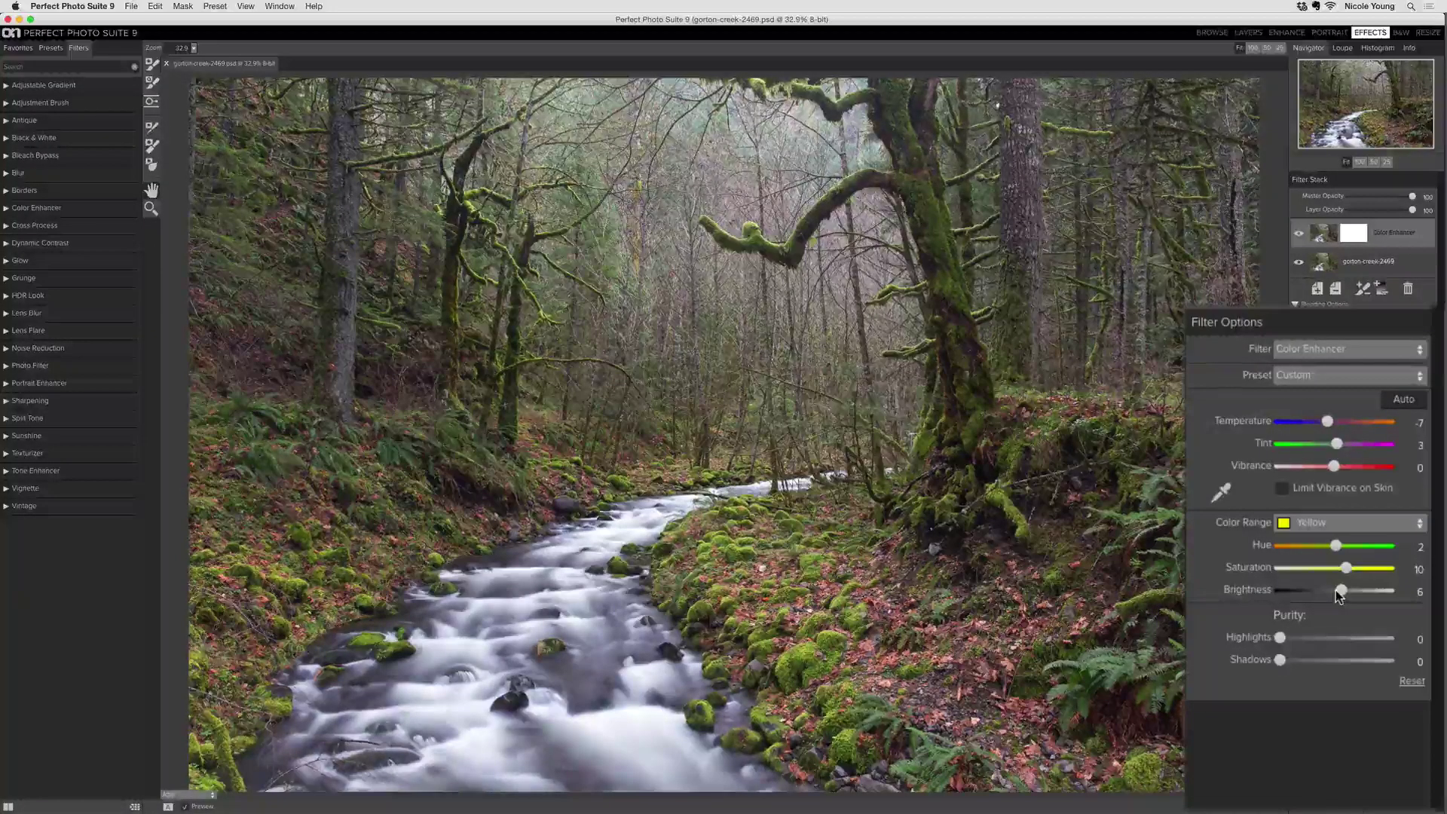
pyautogui.press('super+p')
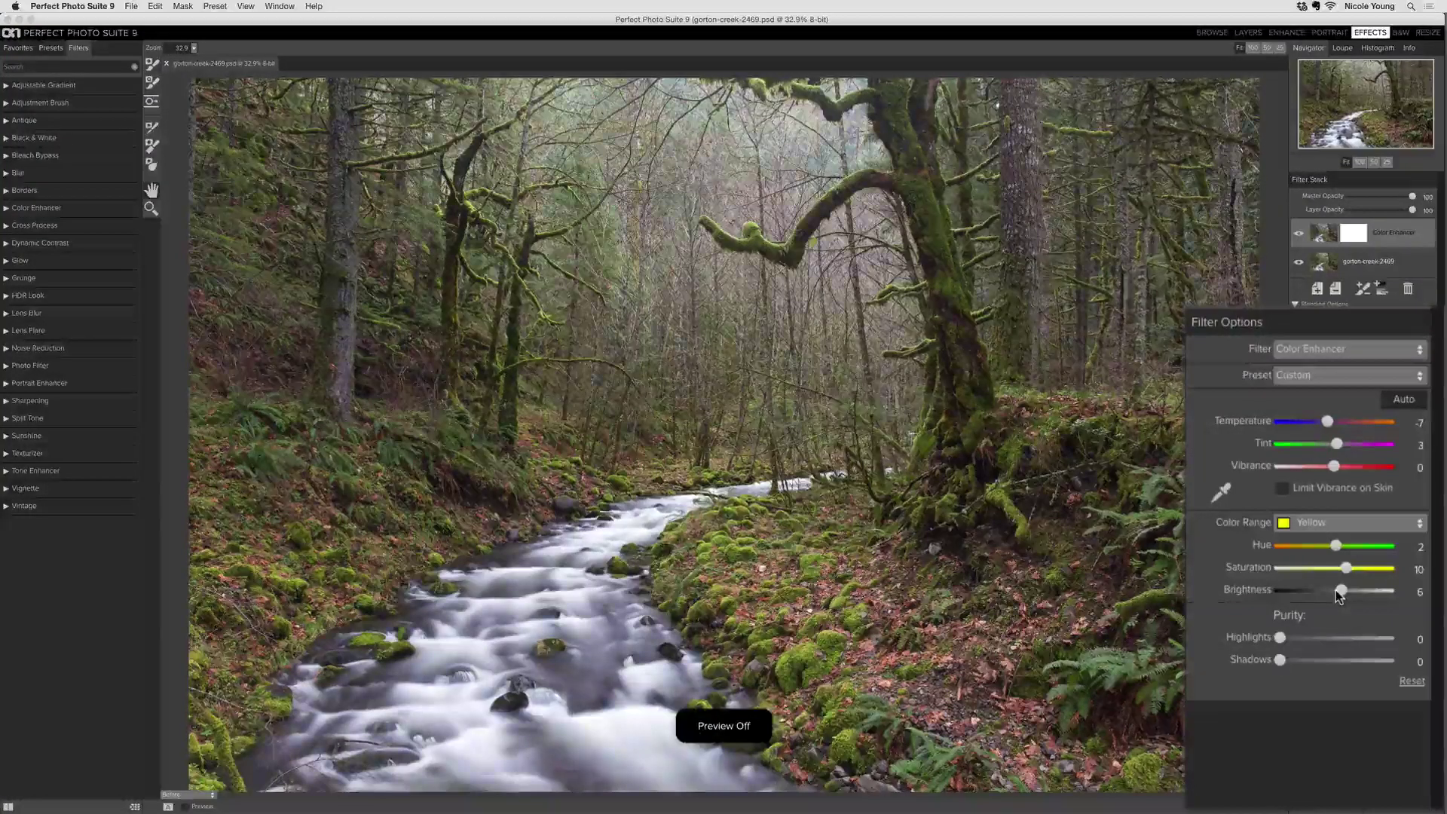
pyautogui.press('super+p')
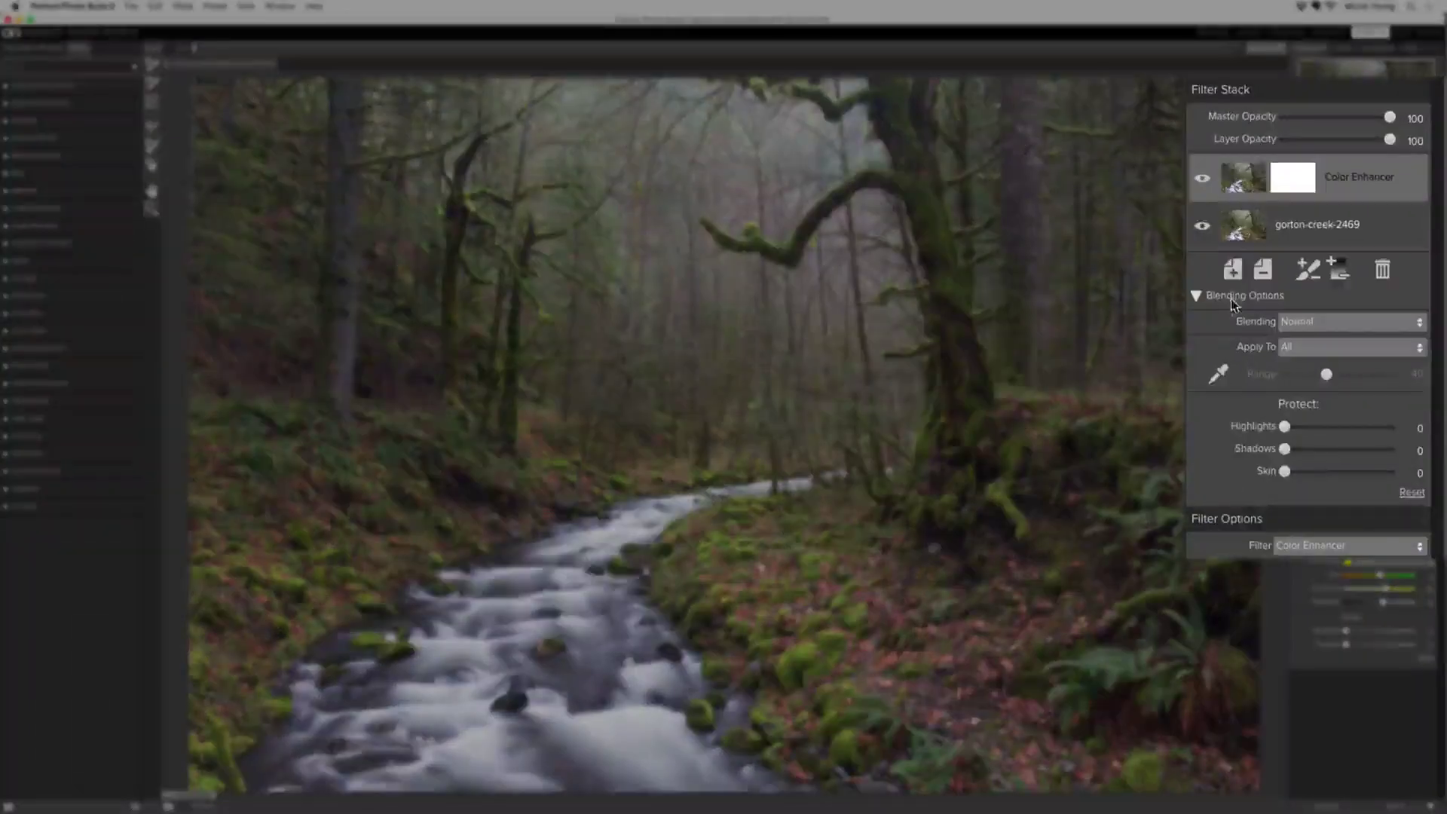
# - Add a new filter layer above Color Enhancer and show the Glow category's presets as single-column thumbnails
pyautogui.click(1318, 289)
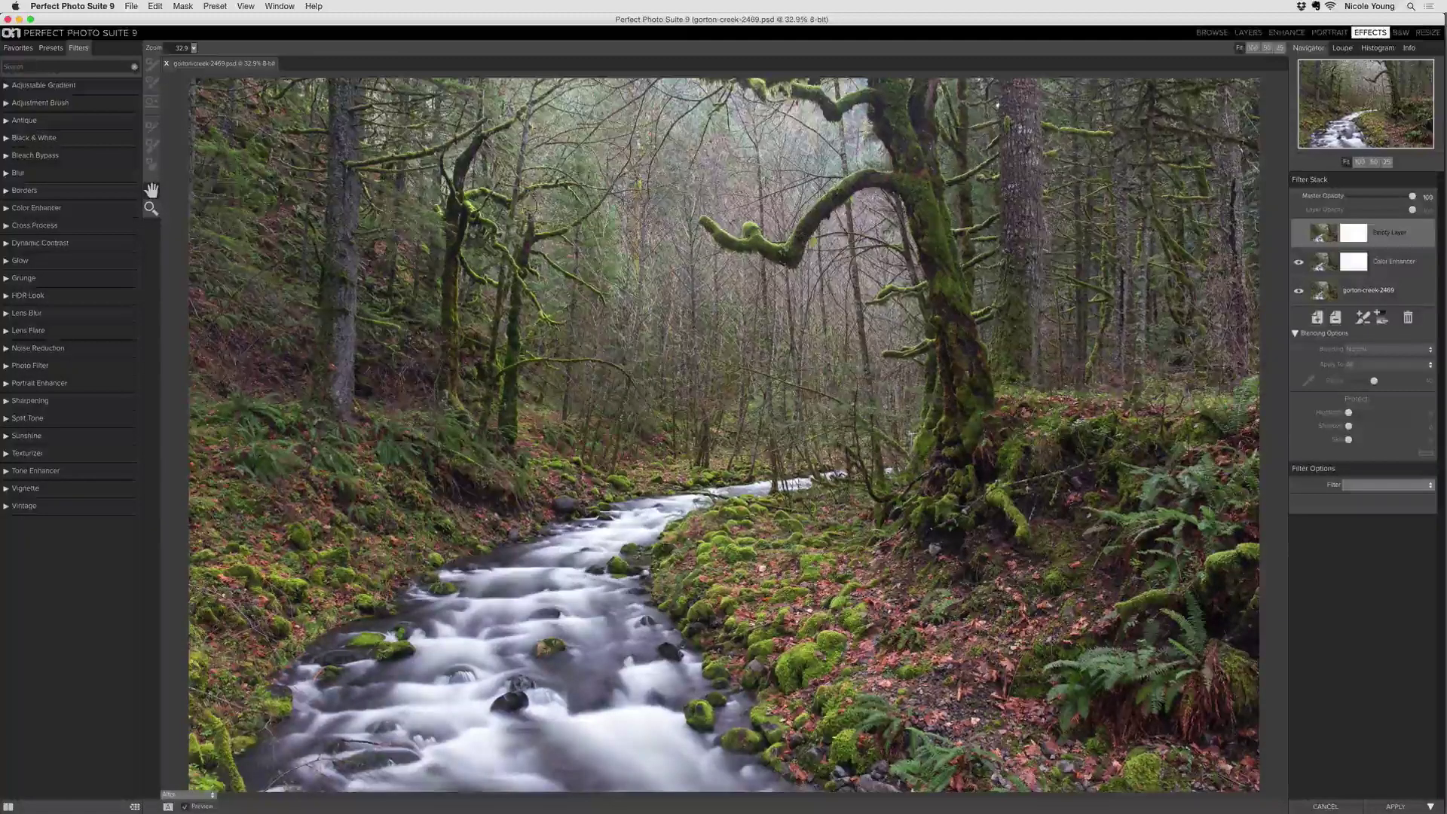
pyautogui.click(7, 261)
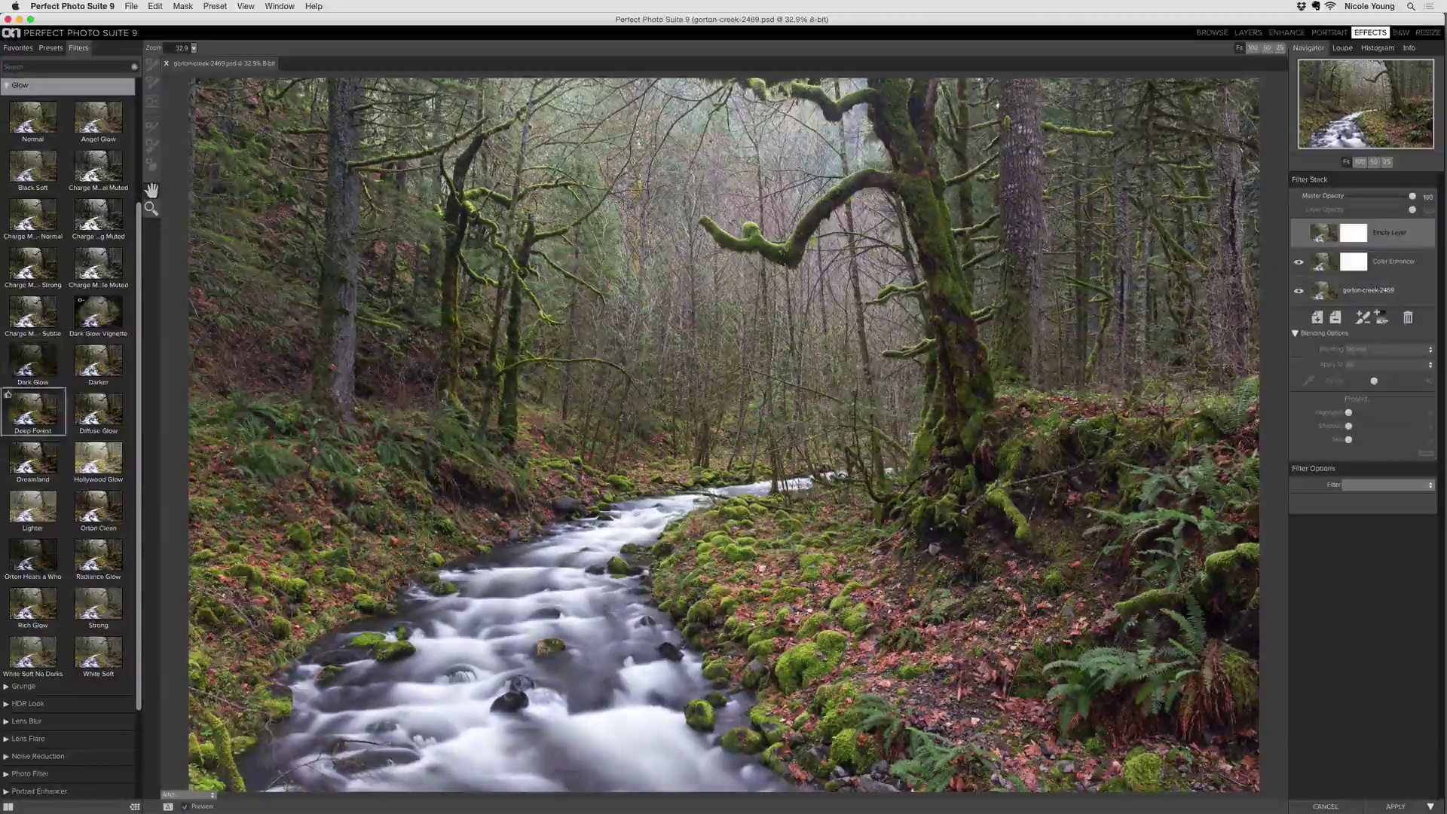
pyautogui.click(9, 807)
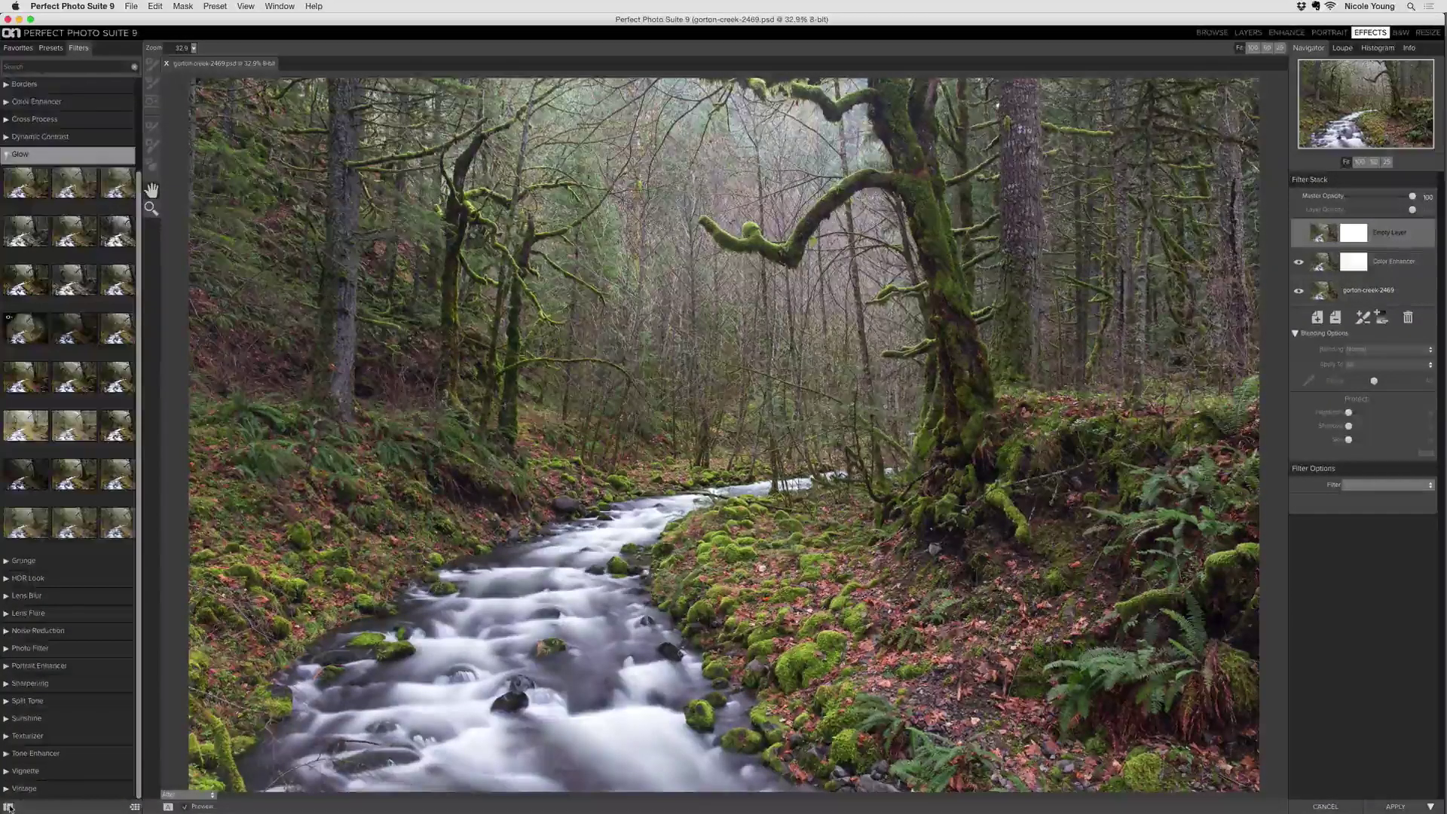
pyautogui.click(9, 806)
pyautogui.scroll(2, 75, 316)
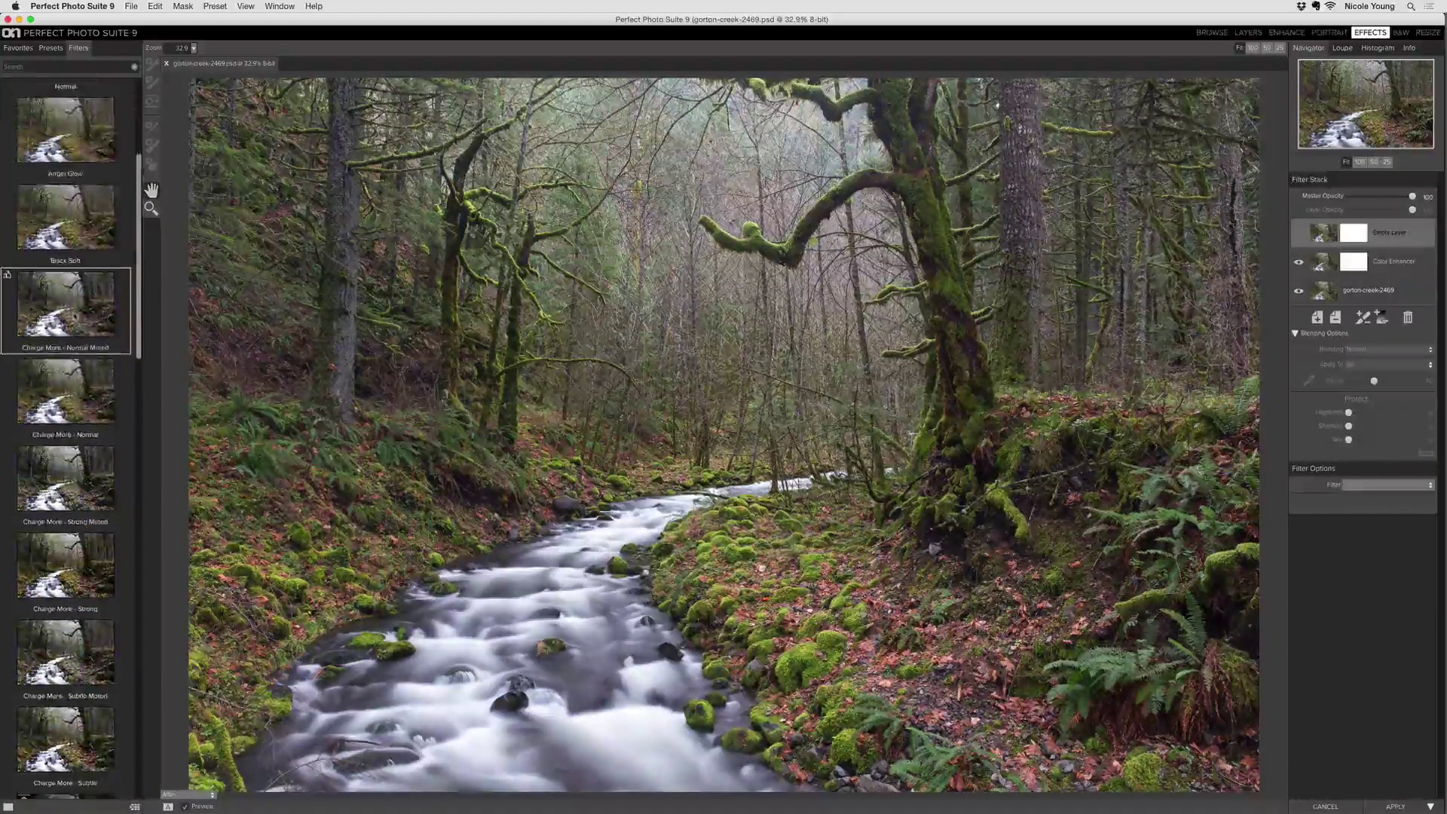
# - Browse the Glow presets full screen with enlarged thumbnails in three columns, and apply Angel Glow to the new layer
pyautogui.moveTo(124, 140)
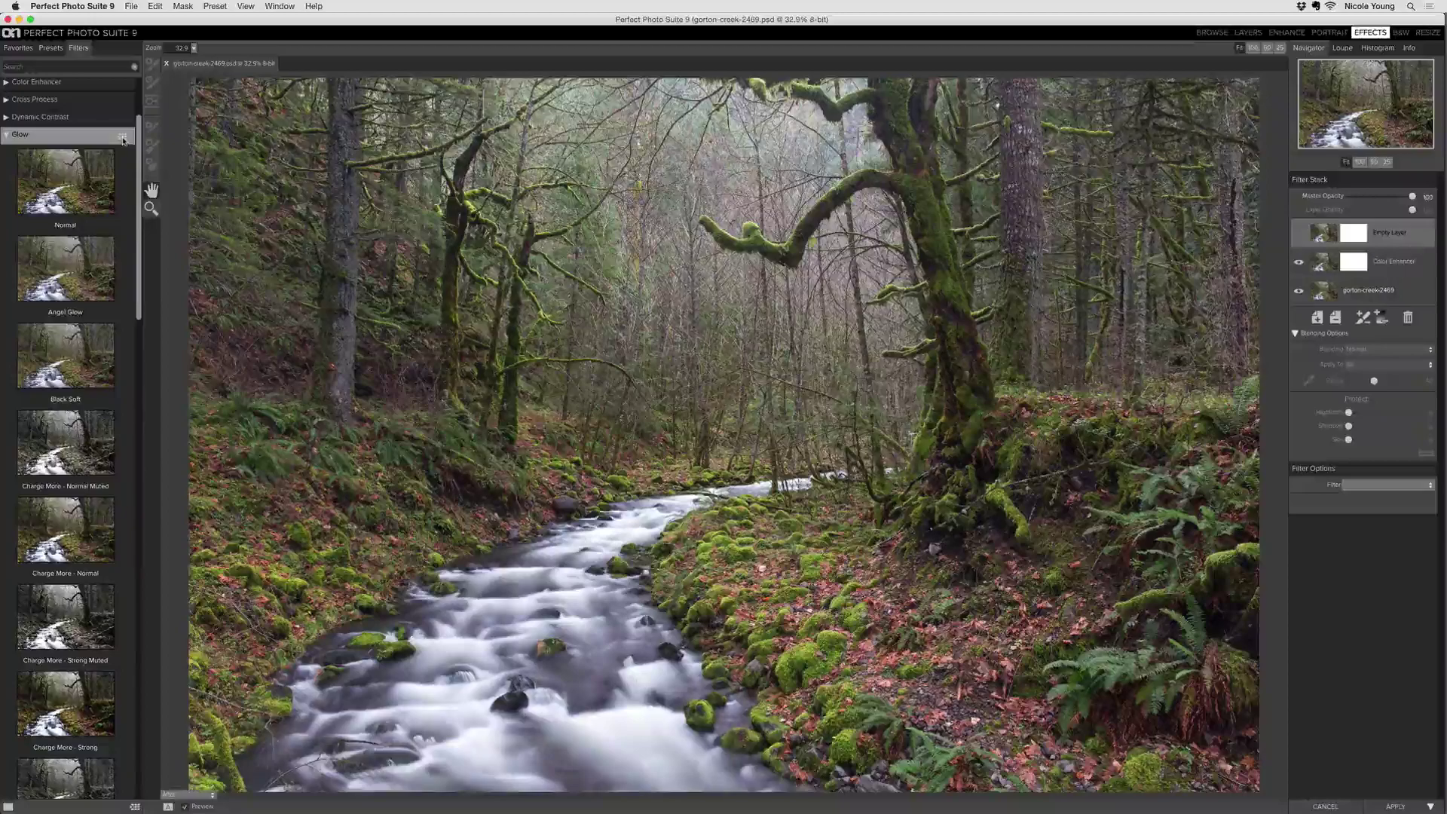
pyautogui.click(123, 140)
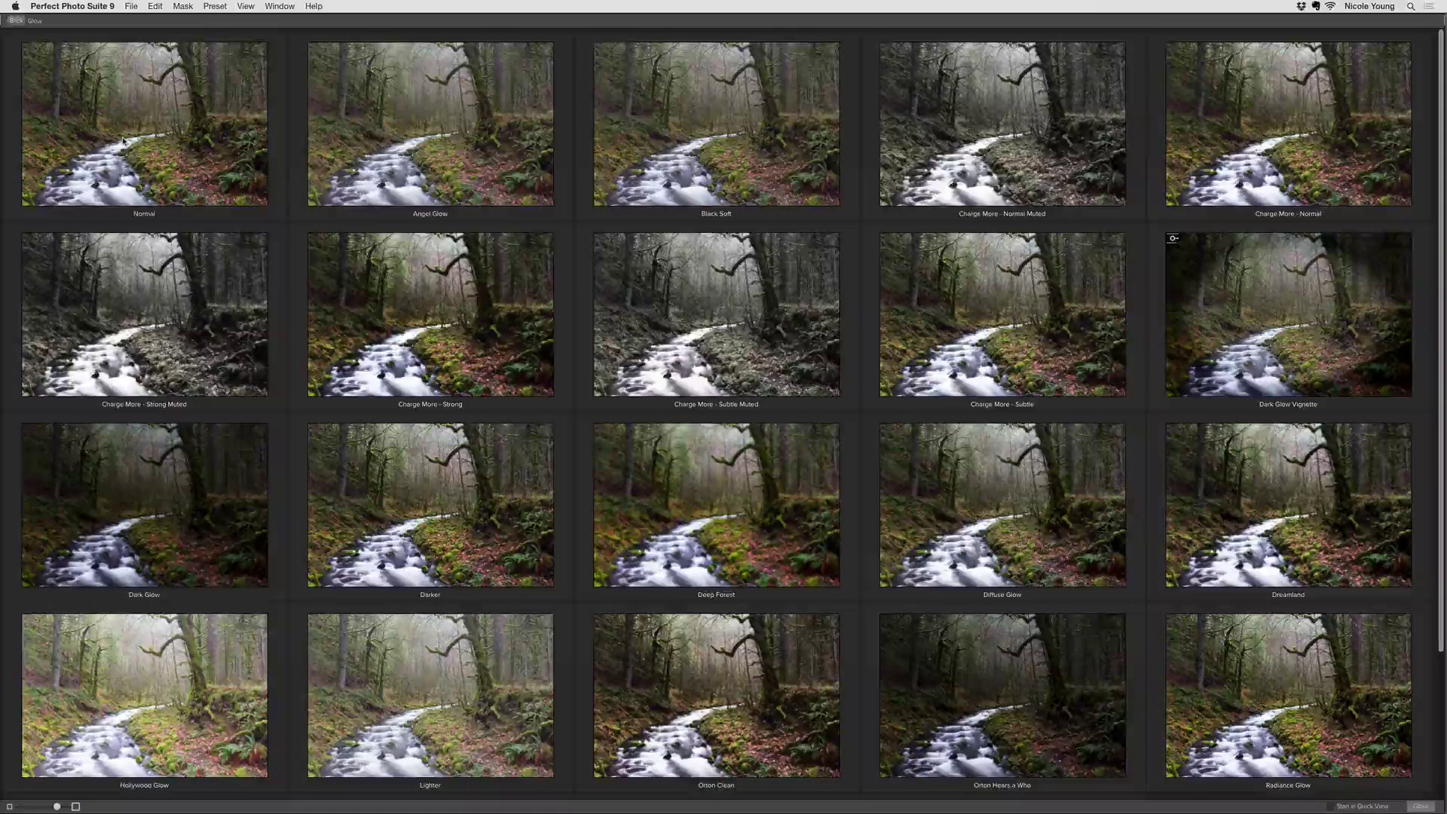
pyautogui.press('+')
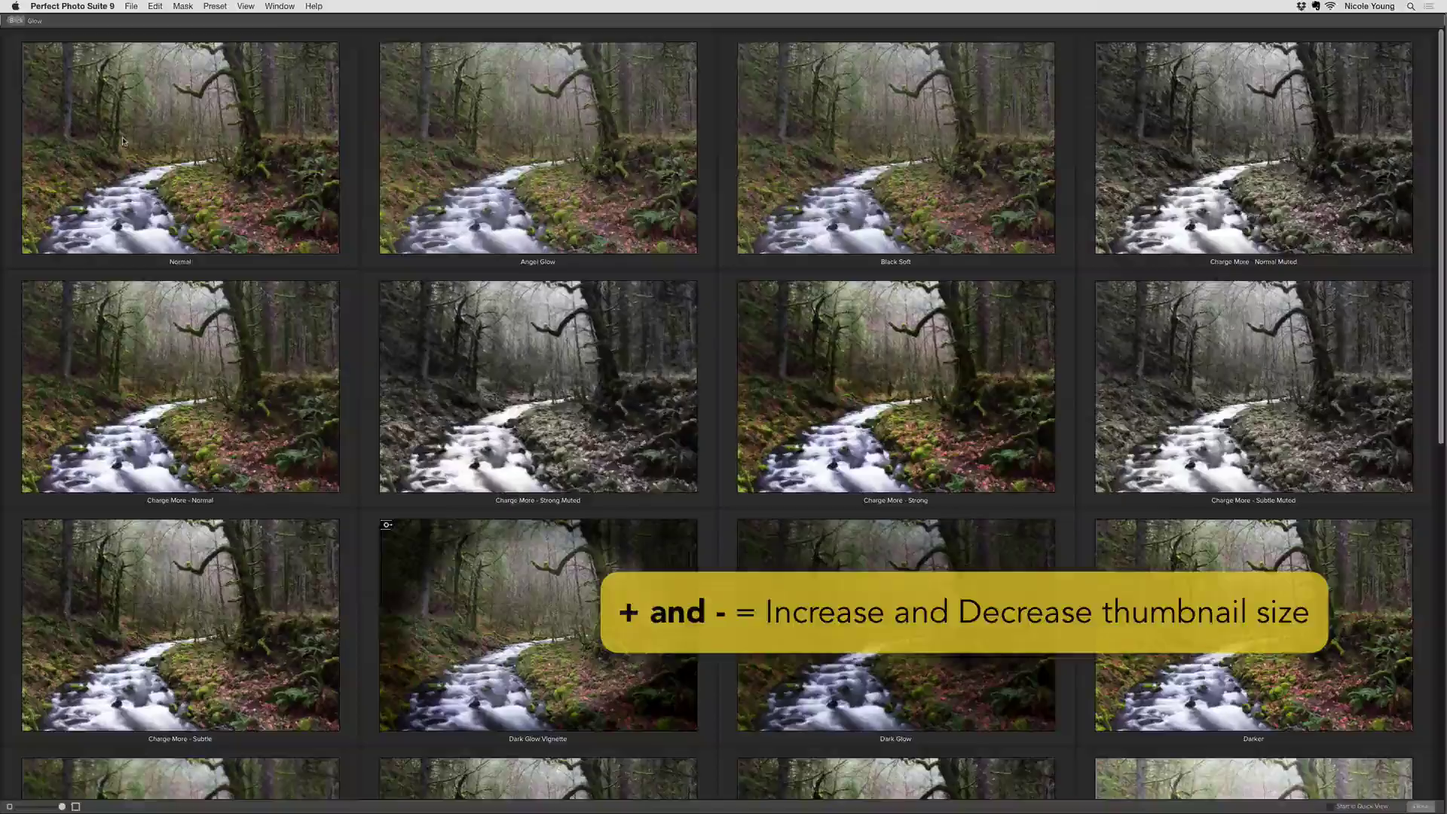
pyautogui.press('+')
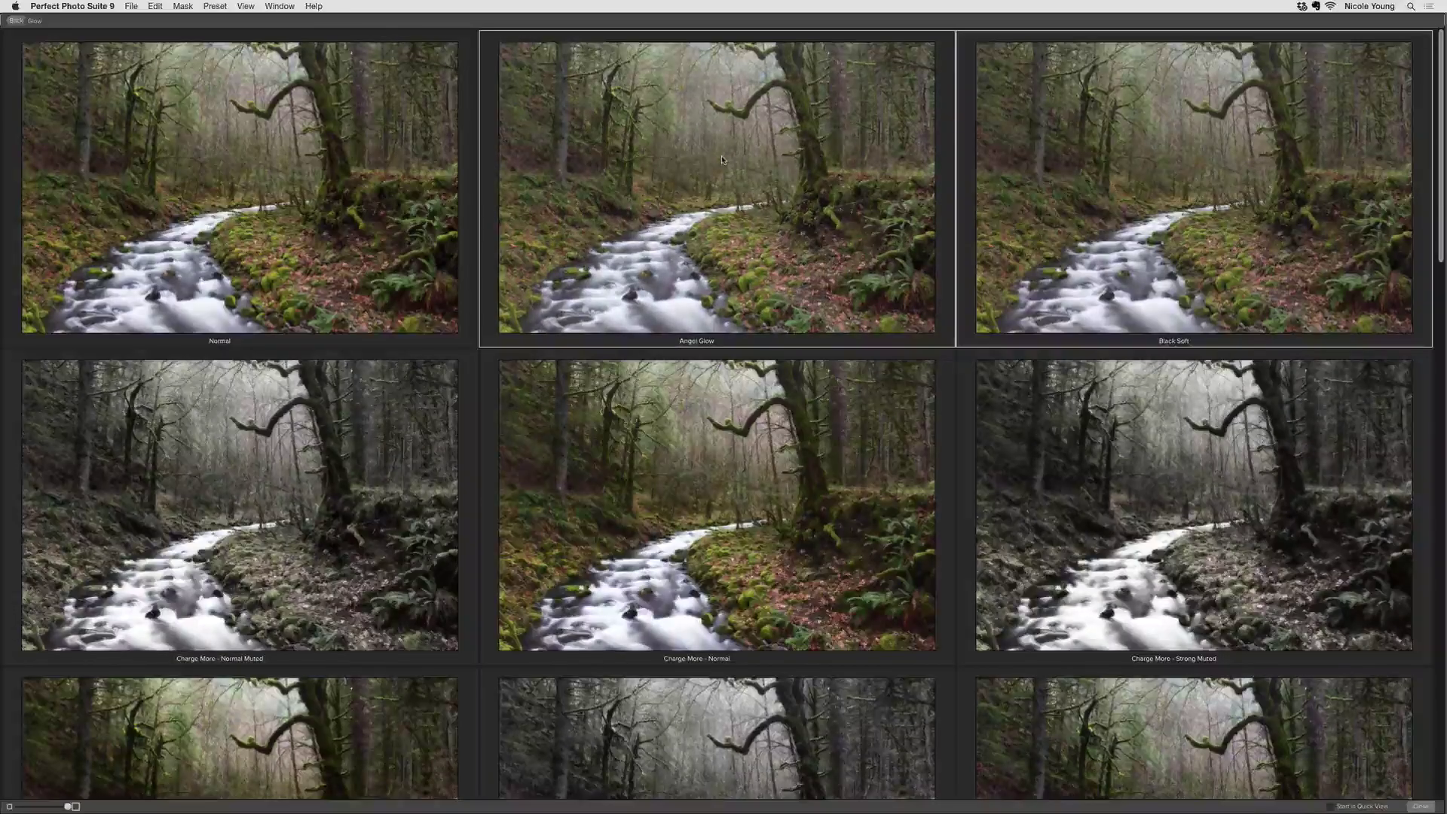
pyautogui.click(722, 160)
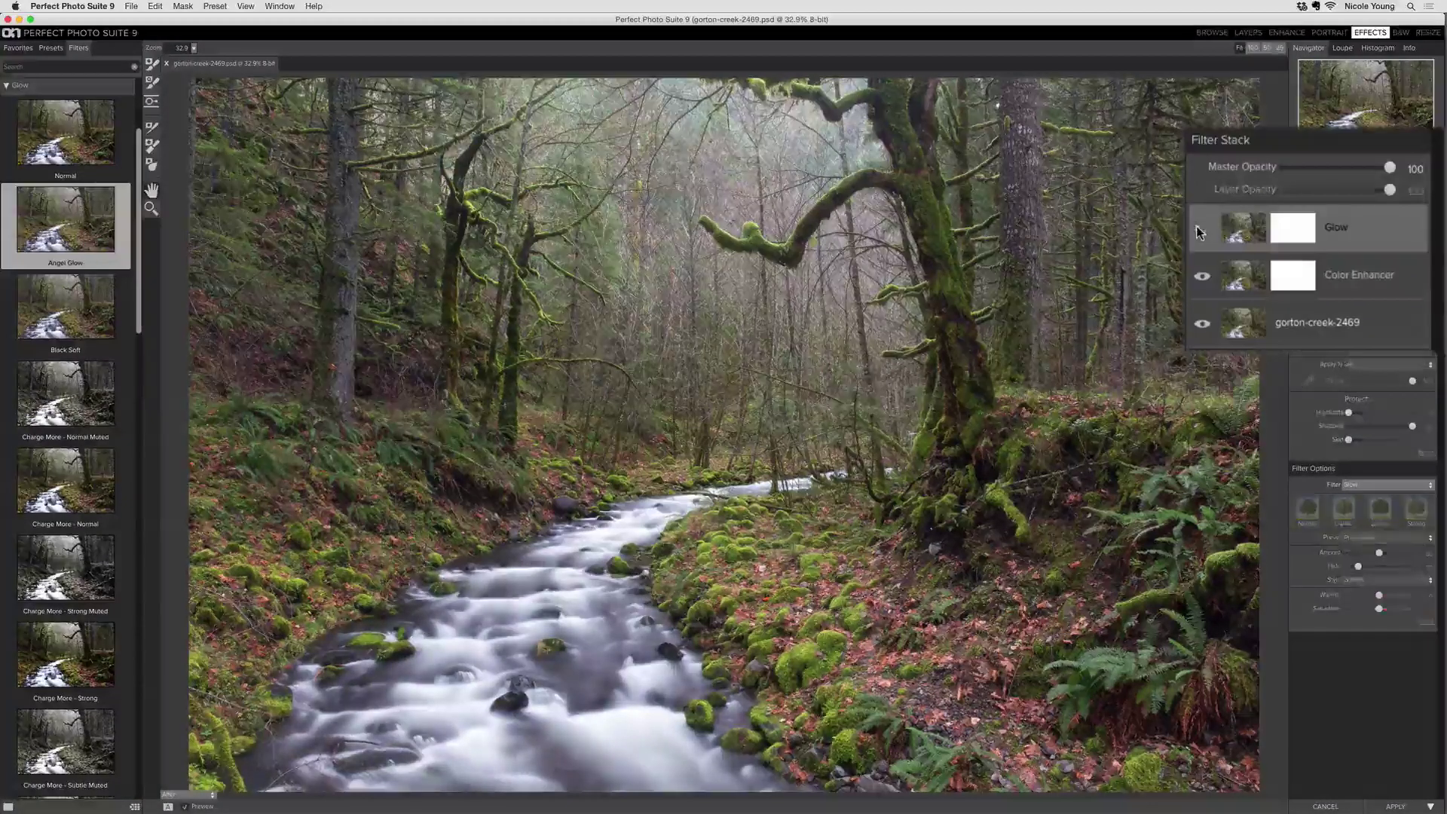
# - Compare the photo with and without the Glow layer by toggling the layer's visibility several times
pyautogui.click(1196, 226)
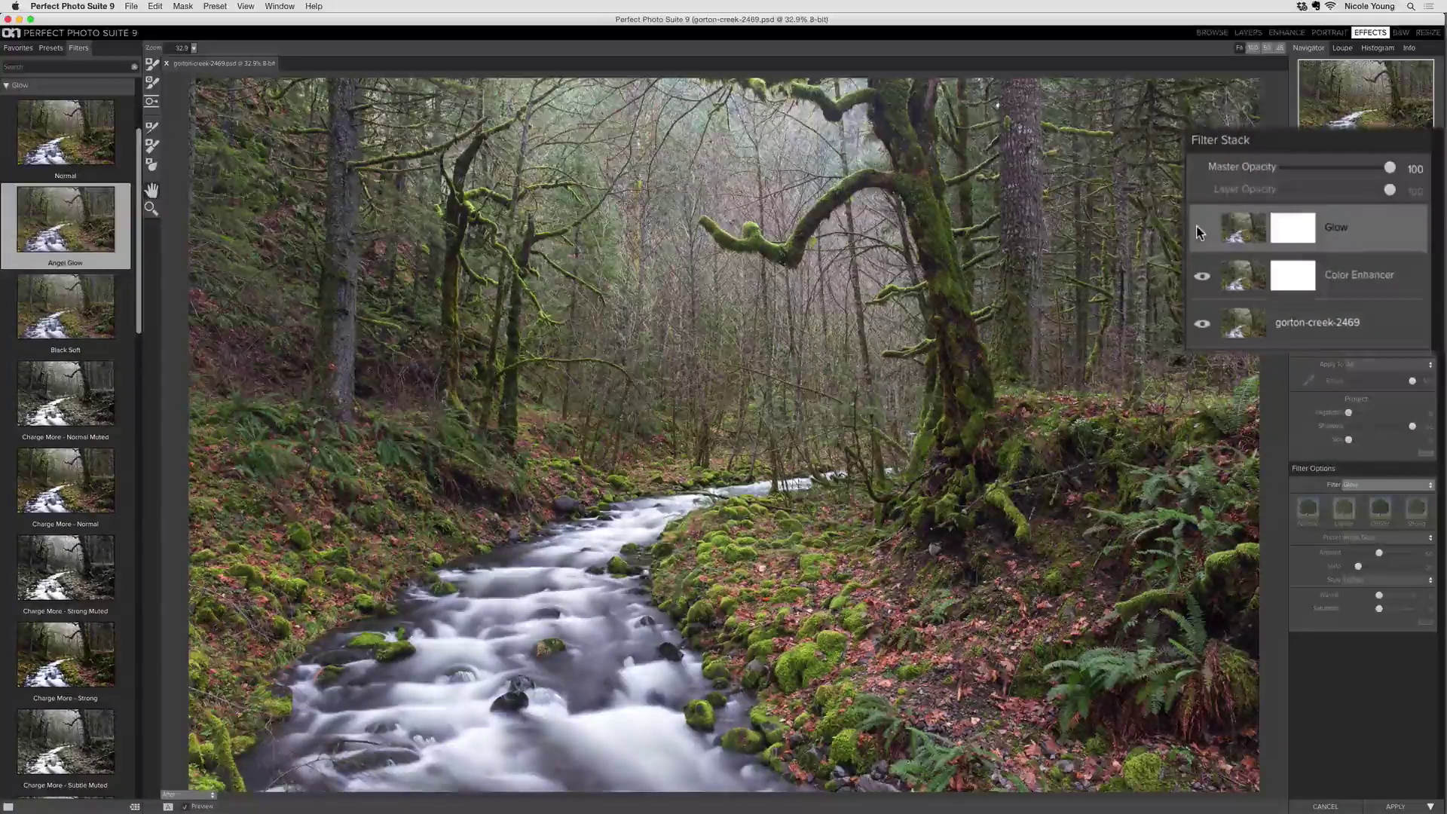
pyautogui.click(1299, 234)
pyautogui.click(1299, 235)
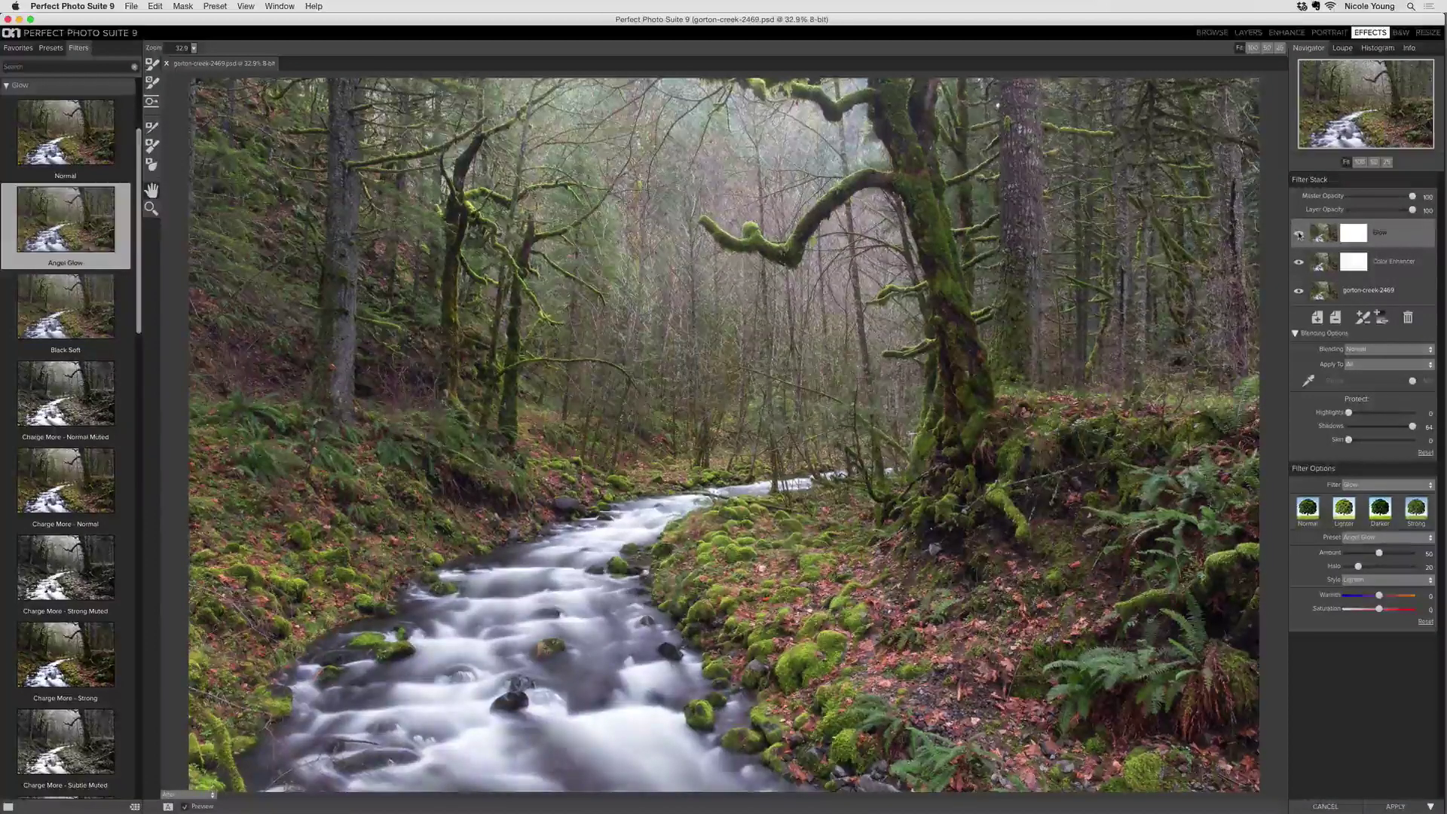
pyautogui.click(1298, 235)
pyautogui.click(1299, 234)
pyautogui.click(1299, 235)
pyautogui.click(1298, 235)
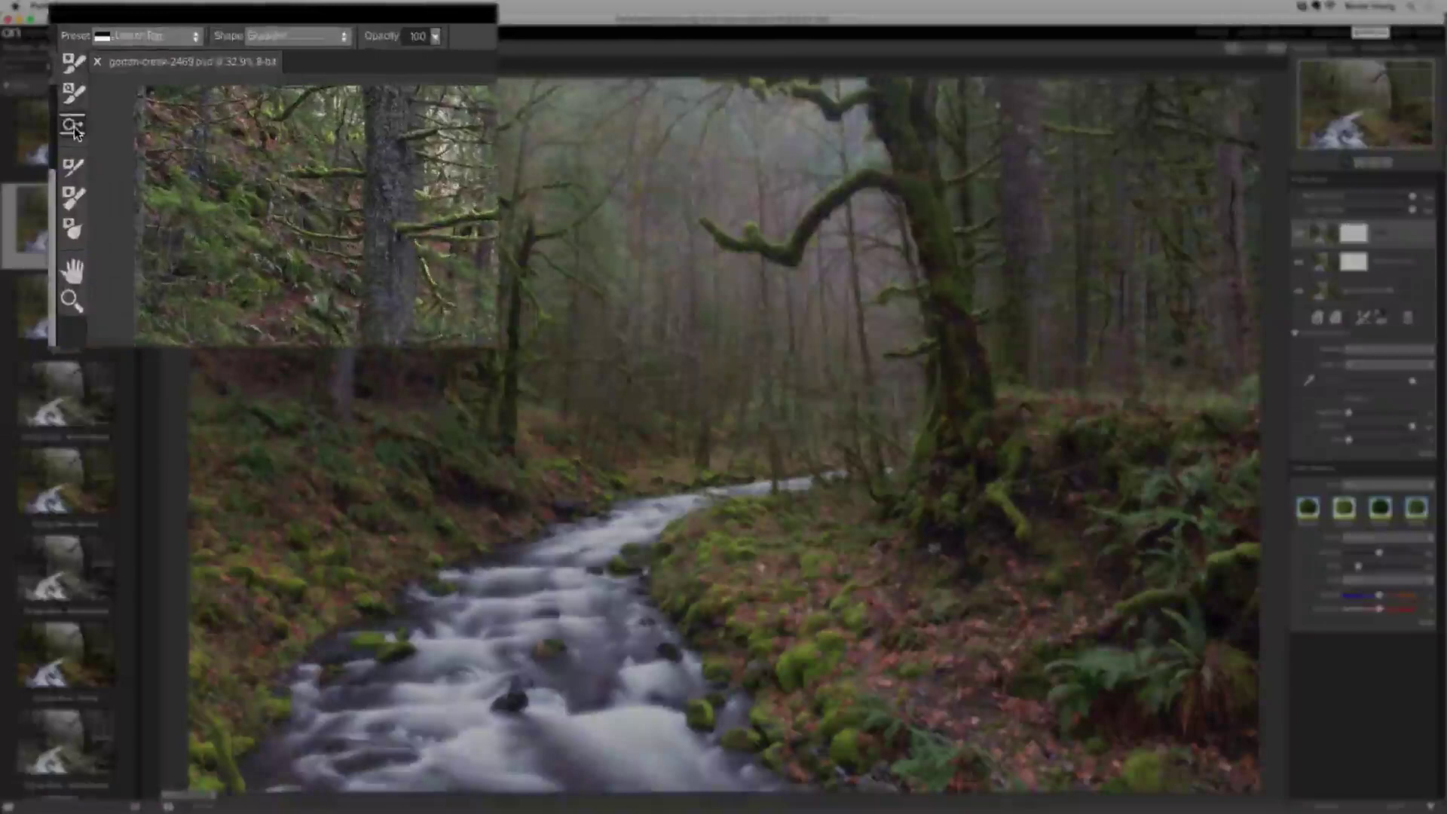
# - Mask the Glow layer with a Linear Bottom gradient placed across the photo at the creek's far bend
pyautogui.click(75, 132)
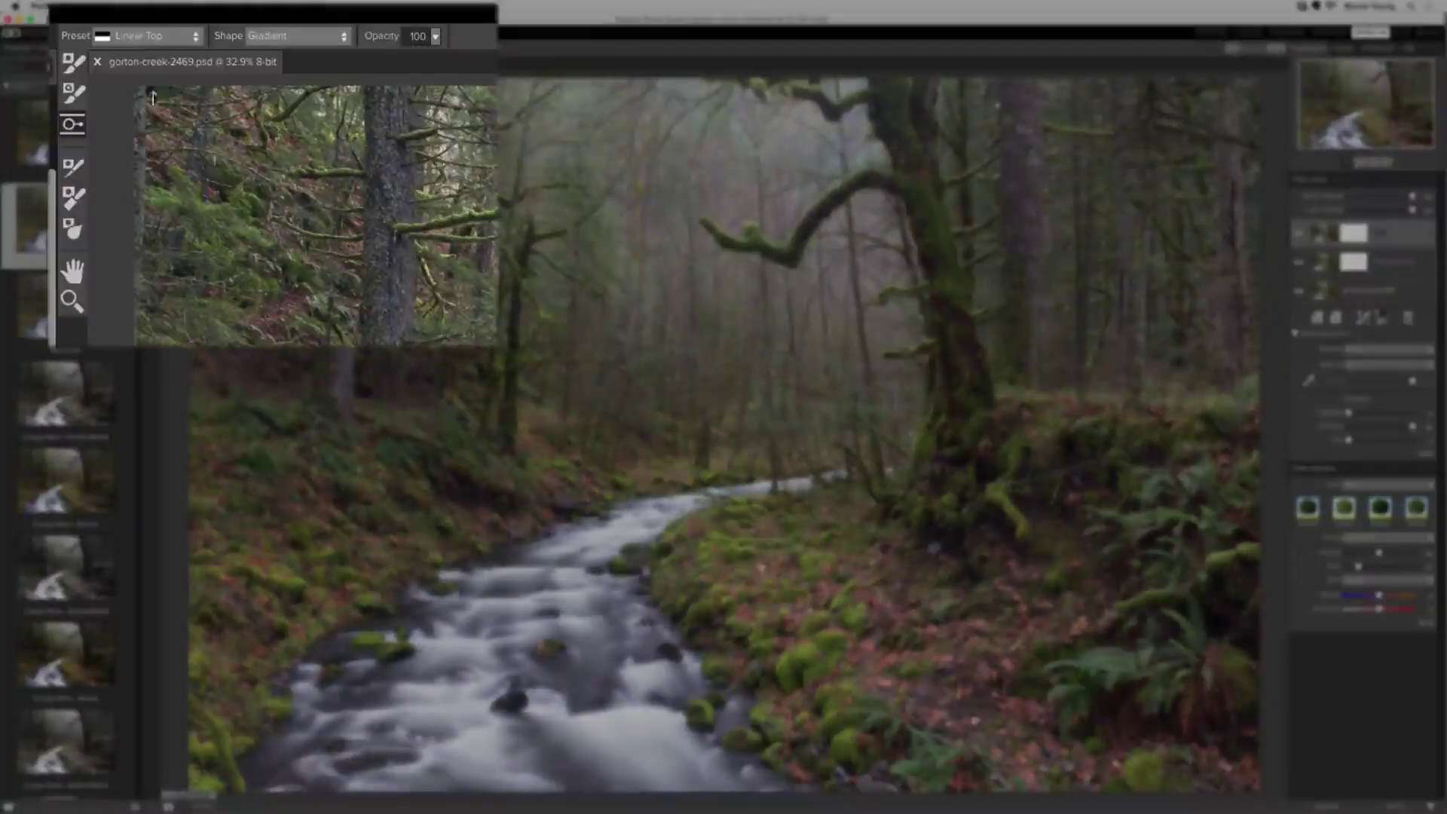
pyautogui.click(184, 38)
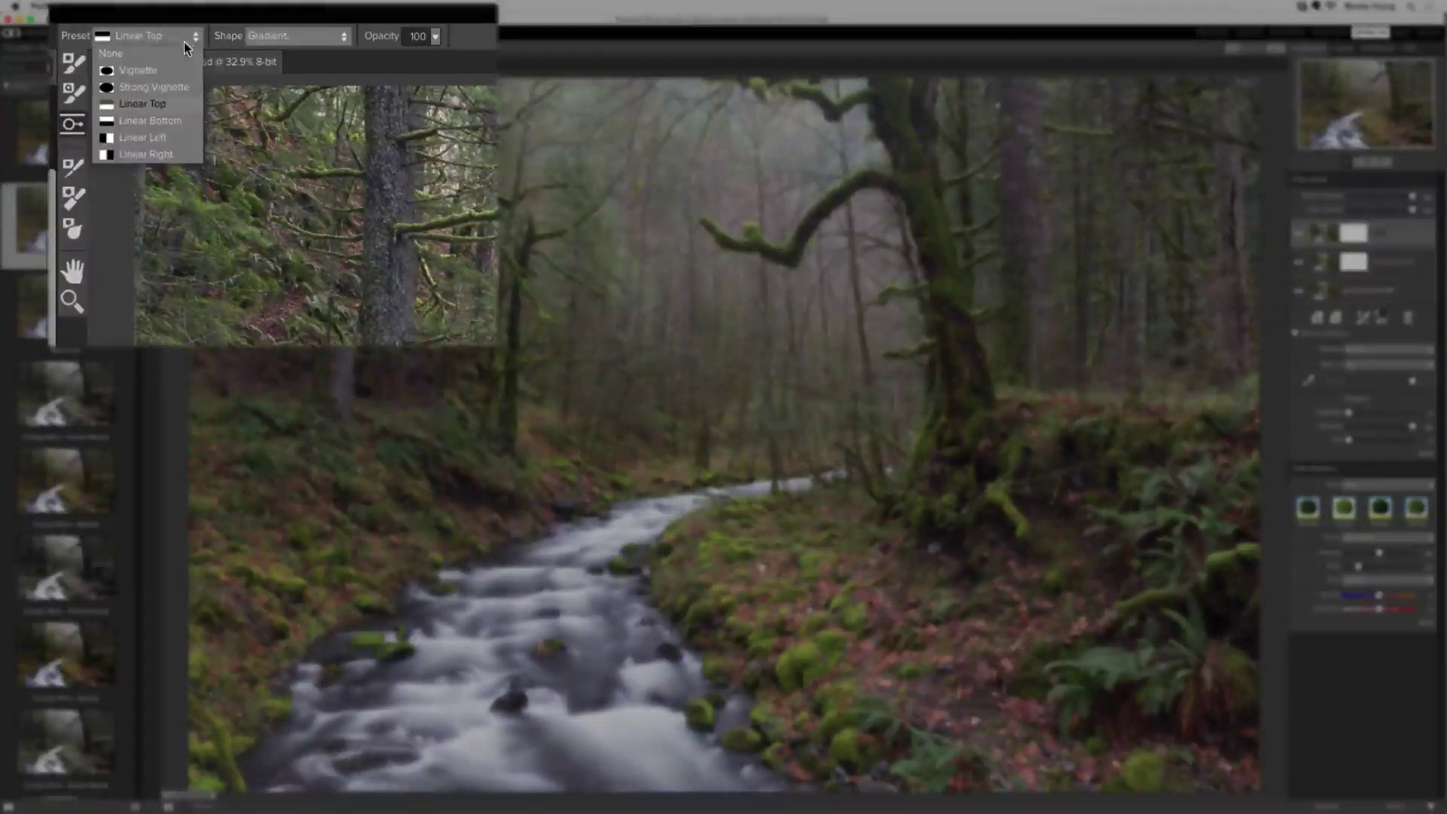
pyautogui.click(184, 123)
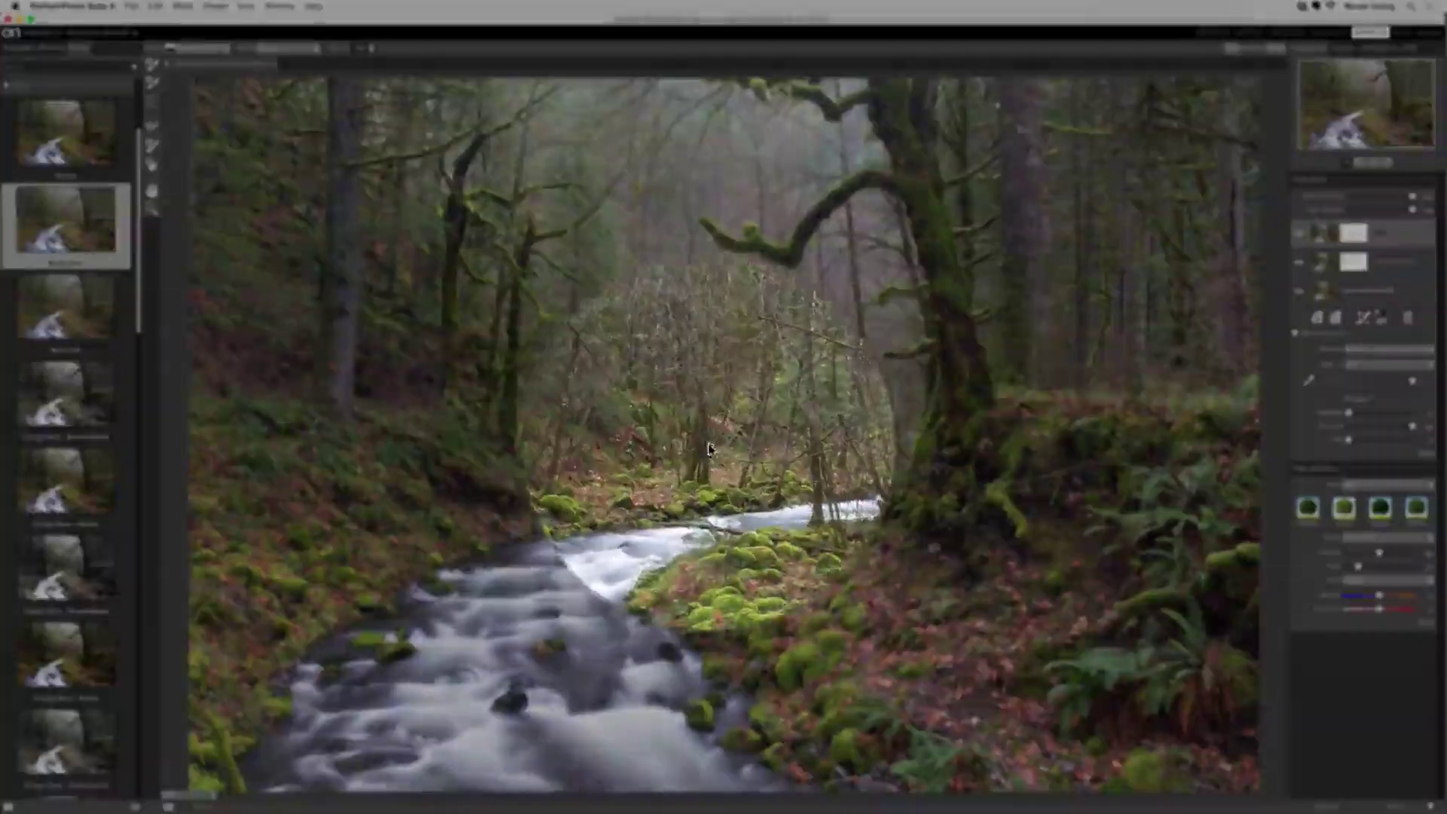
pyautogui.click(711, 461)
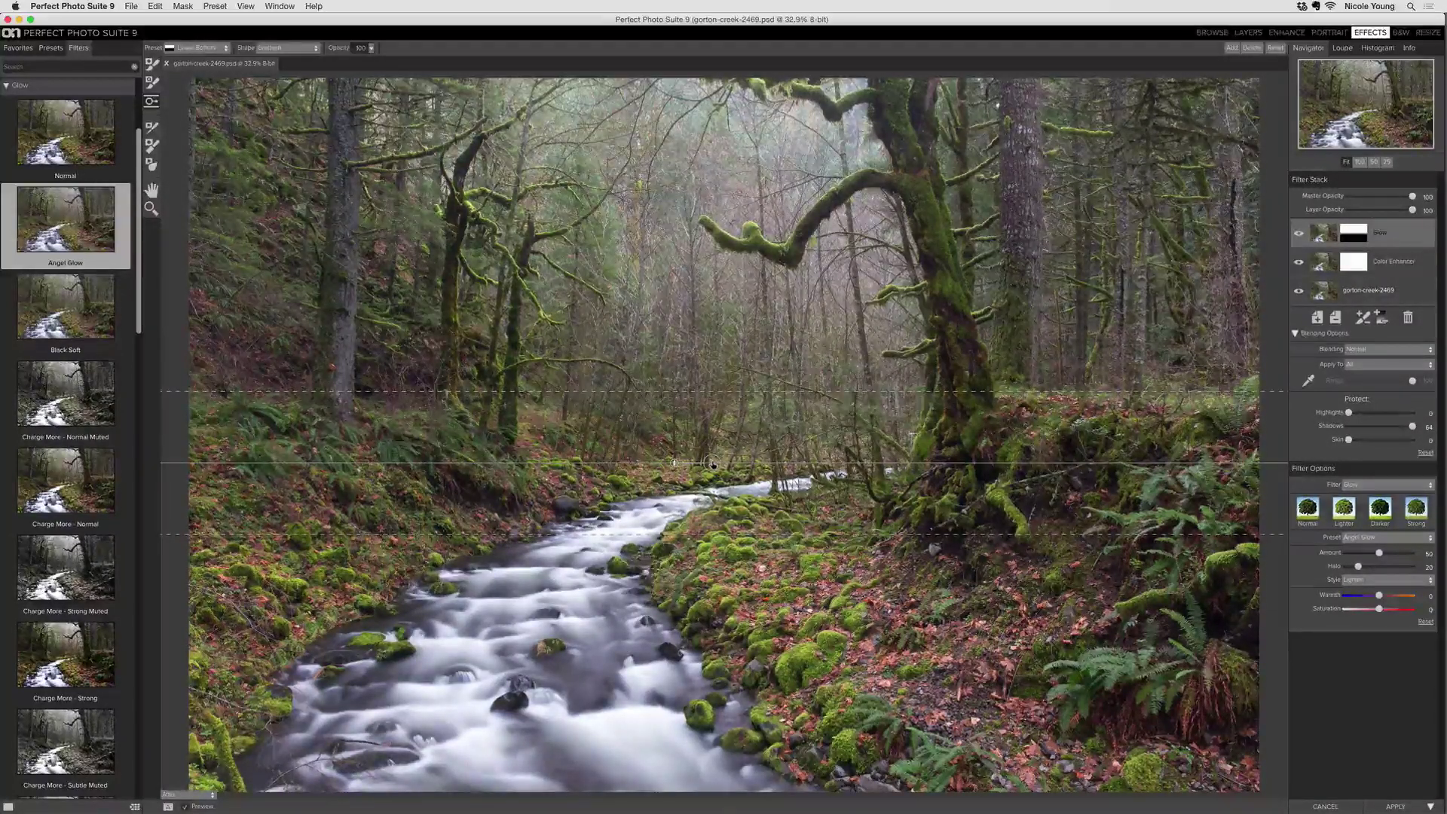
# - Increase the Glow filter's Amount to 74
pyautogui.moveTo(1291, 468); pyautogui.dragTo(1288, 473)
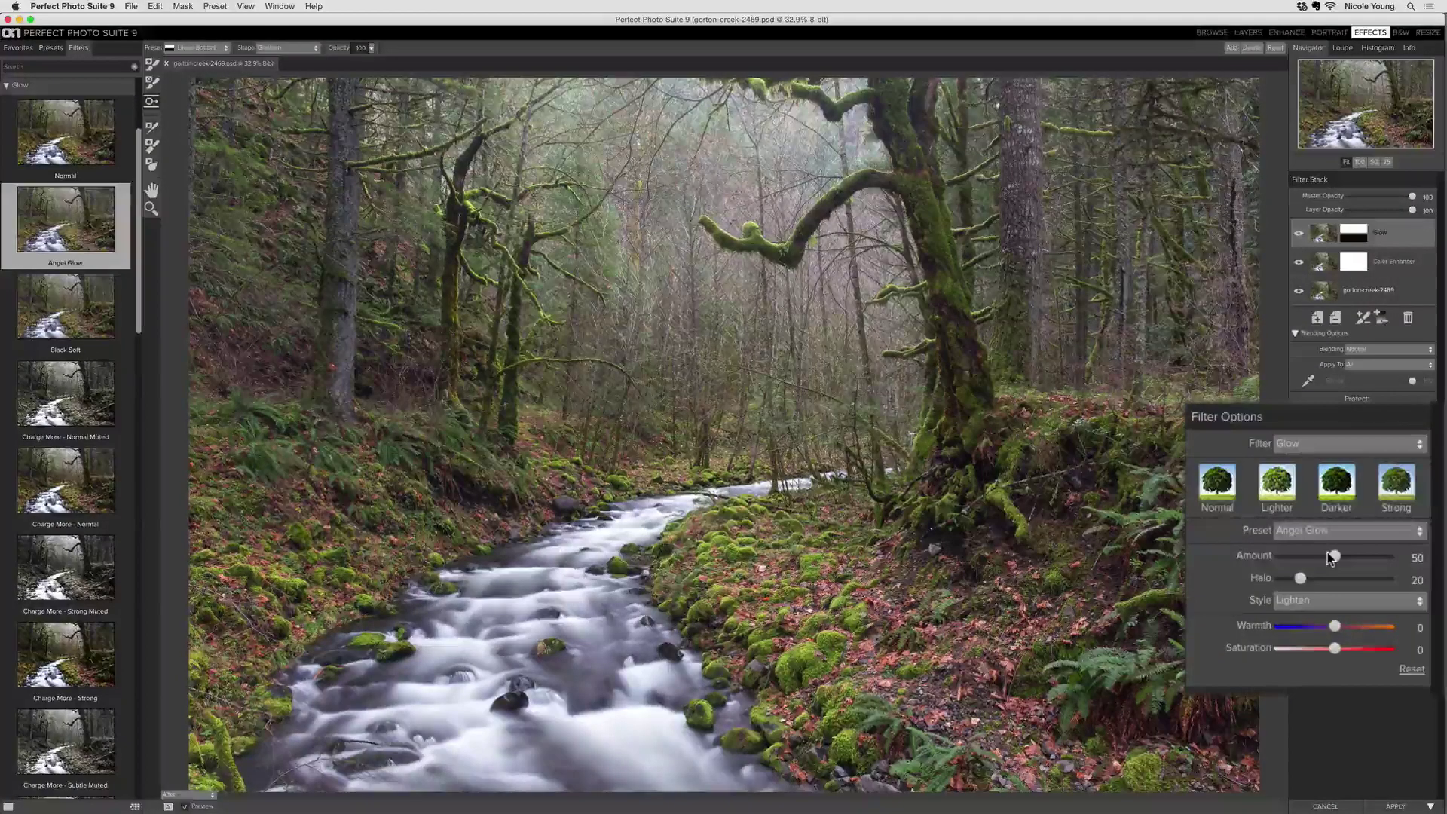
pyautogui.moveTo(1331, 558); pyautogui.dragTo(1355, 566)
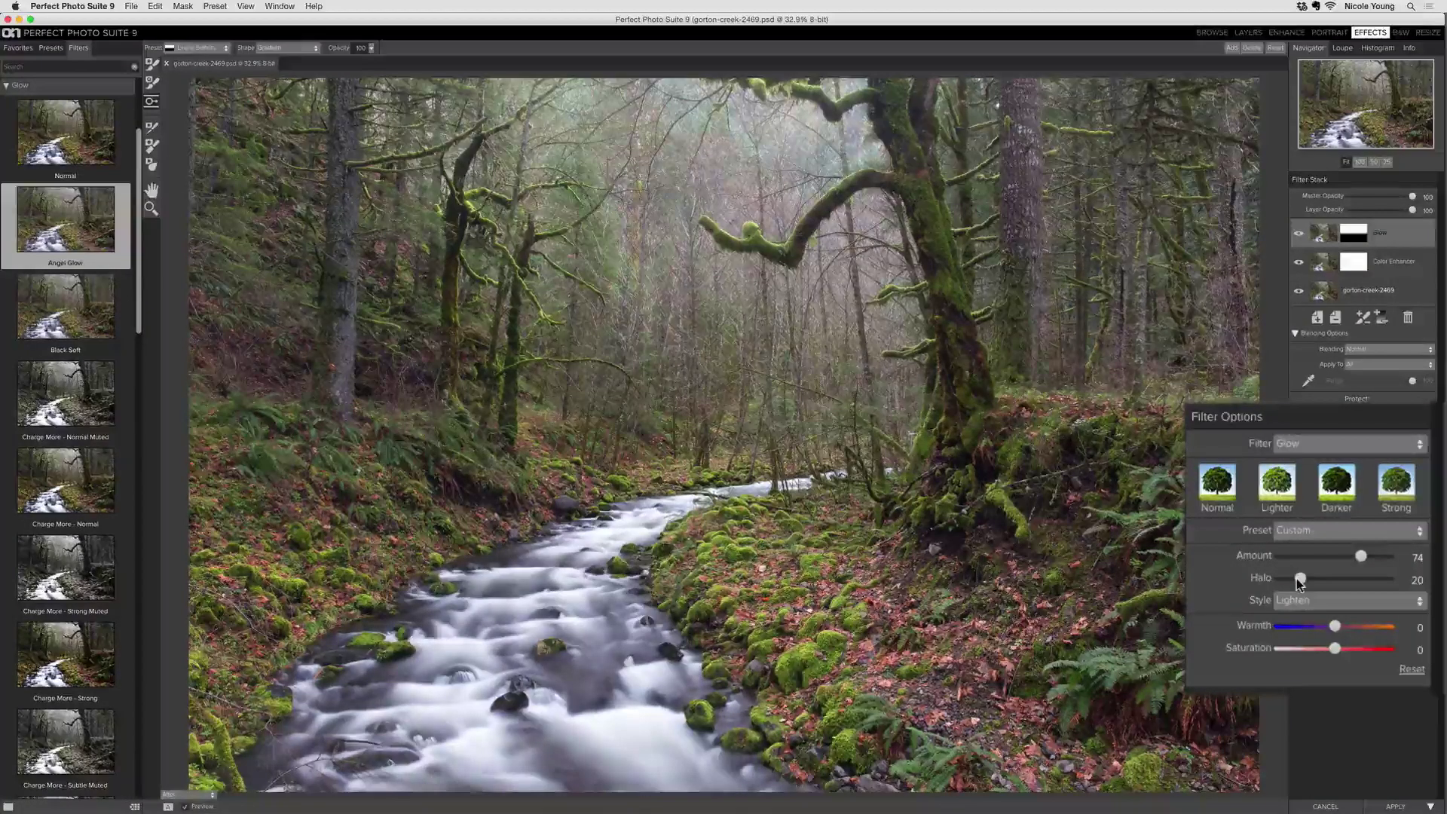
# - Set the Glow filter's Halo to 38 and keep its Style on Lighten
pyautogui.moveTo(1297, 578); pyautogui.dragTo(1315, 578)
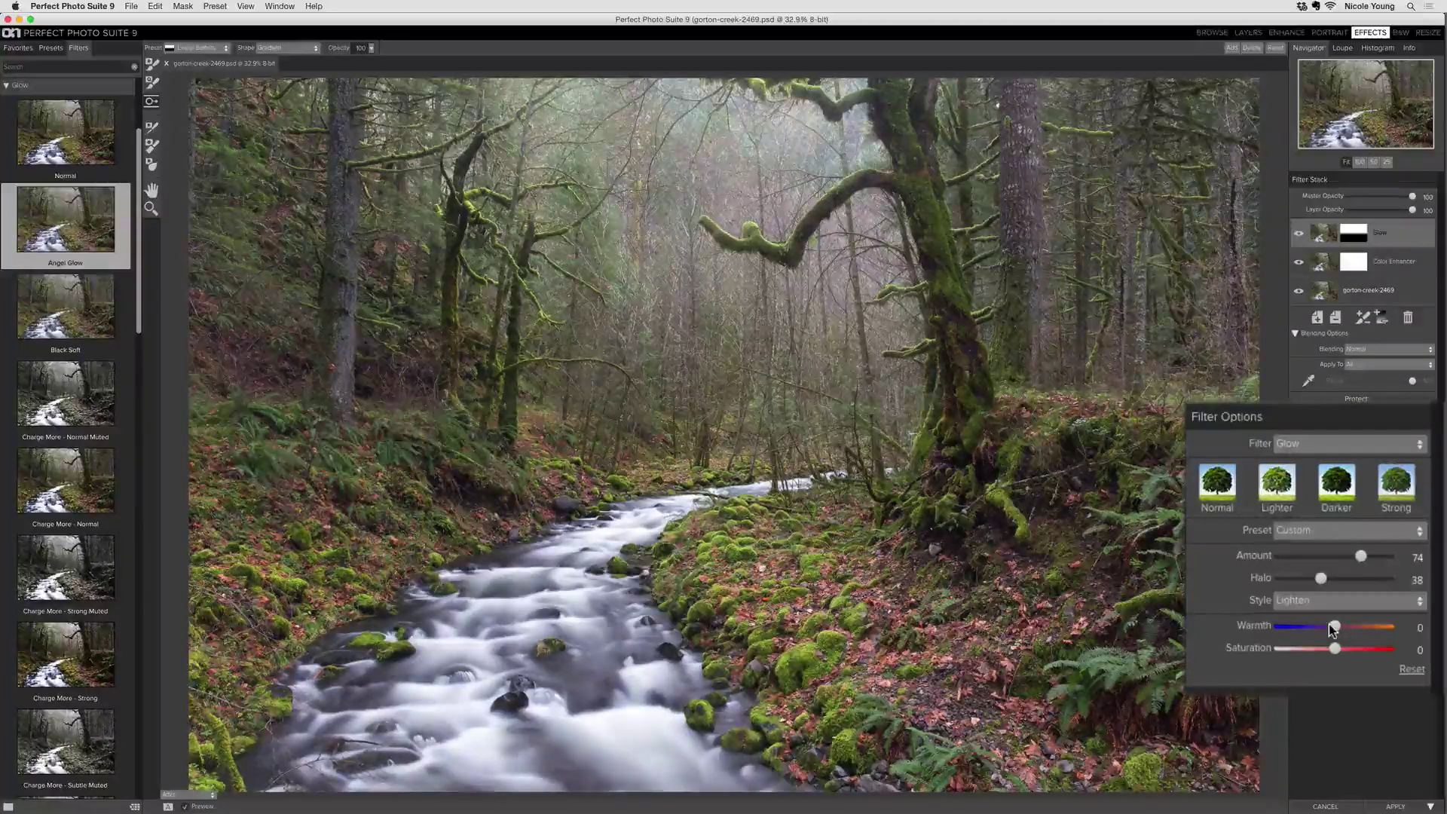
pyautogui.moveTo(1334, 630); pyautogui.dragTo(1336, 632)
pyautogui.click(1412, 580)
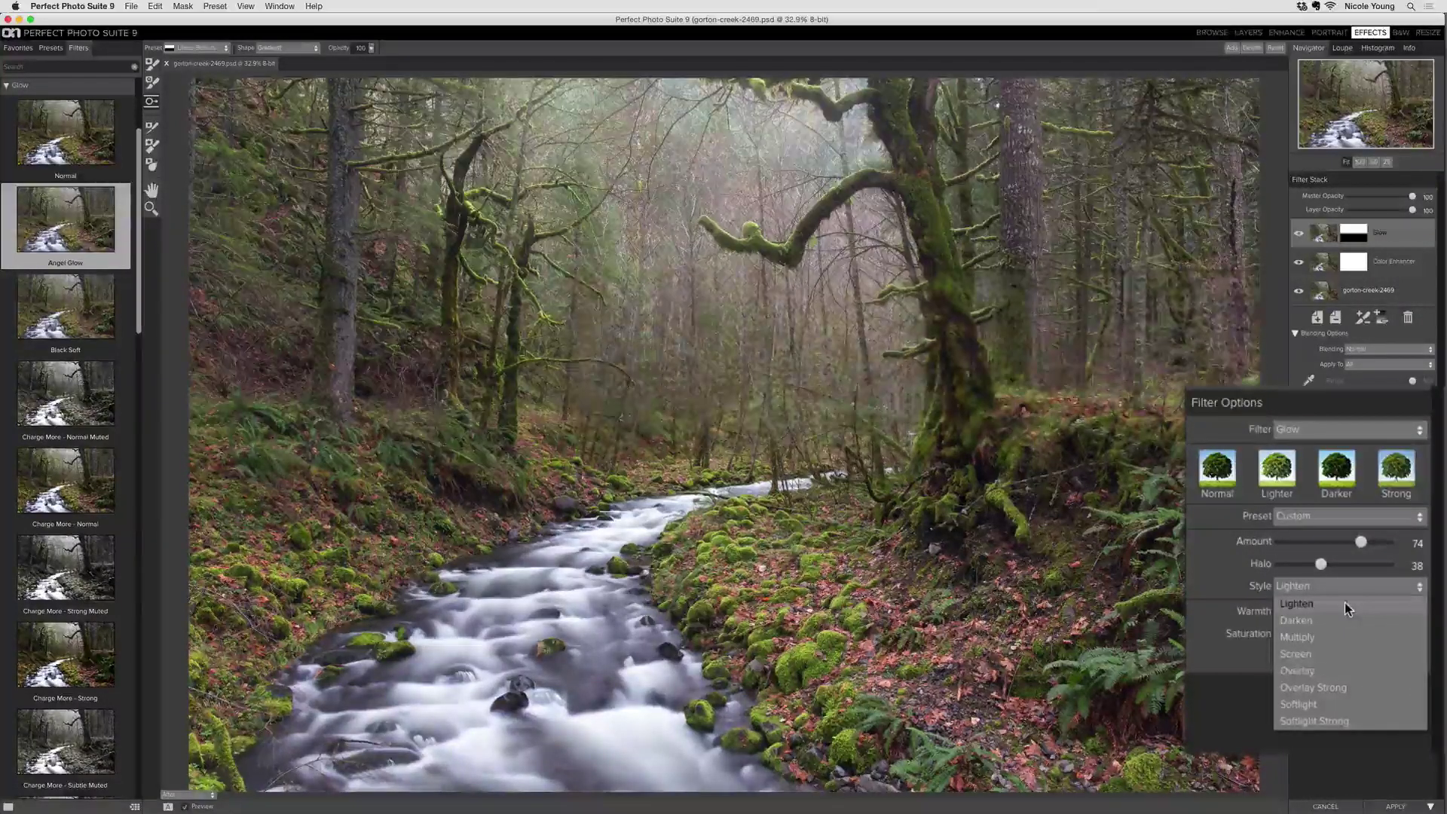
pyautogui.click(1345, 603)
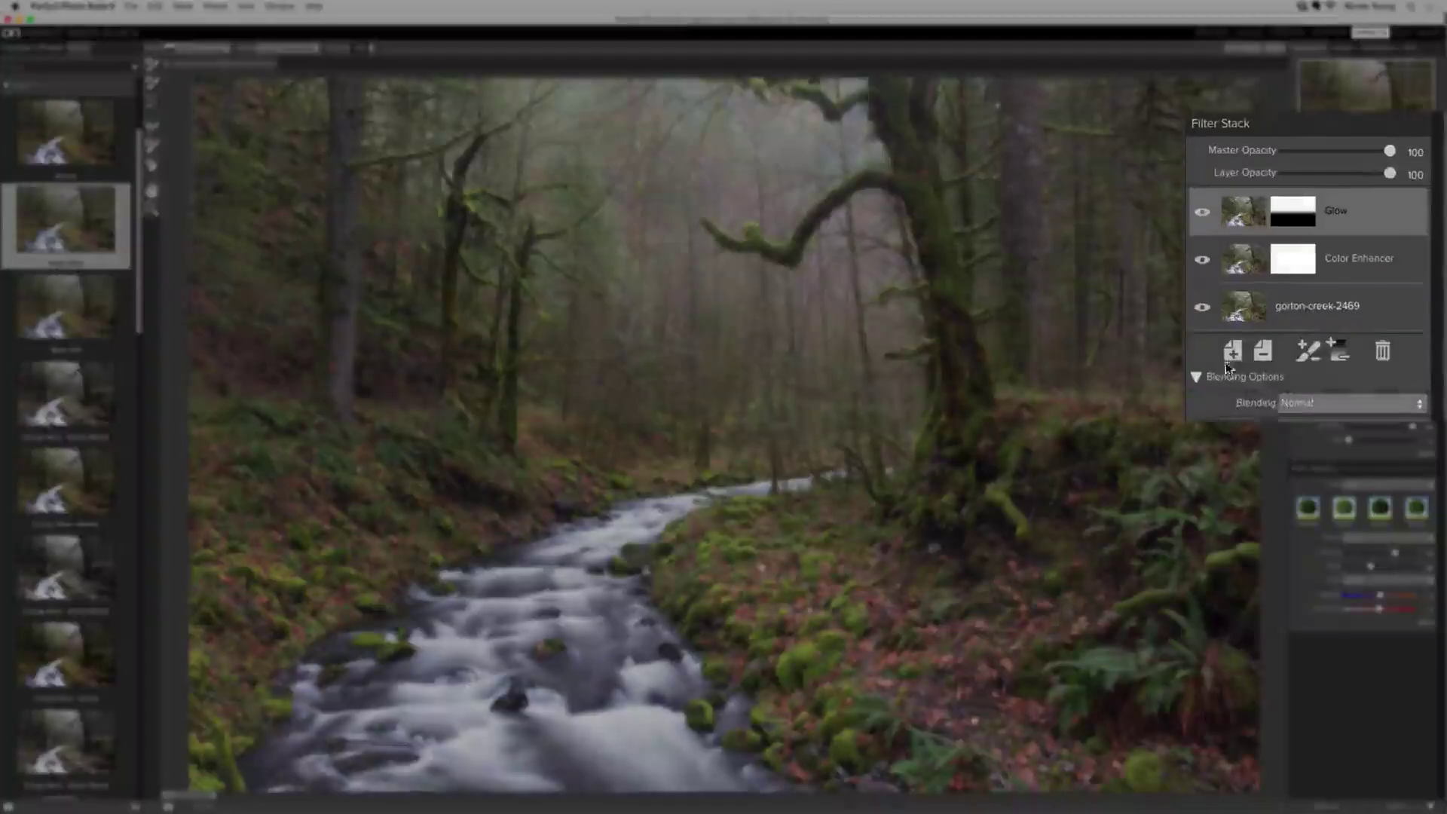
# - Add a new filter layer with the Color Enhancer's Purify Highlights preset and compare the photo with and without it
pyautogui.click(1232, 353)
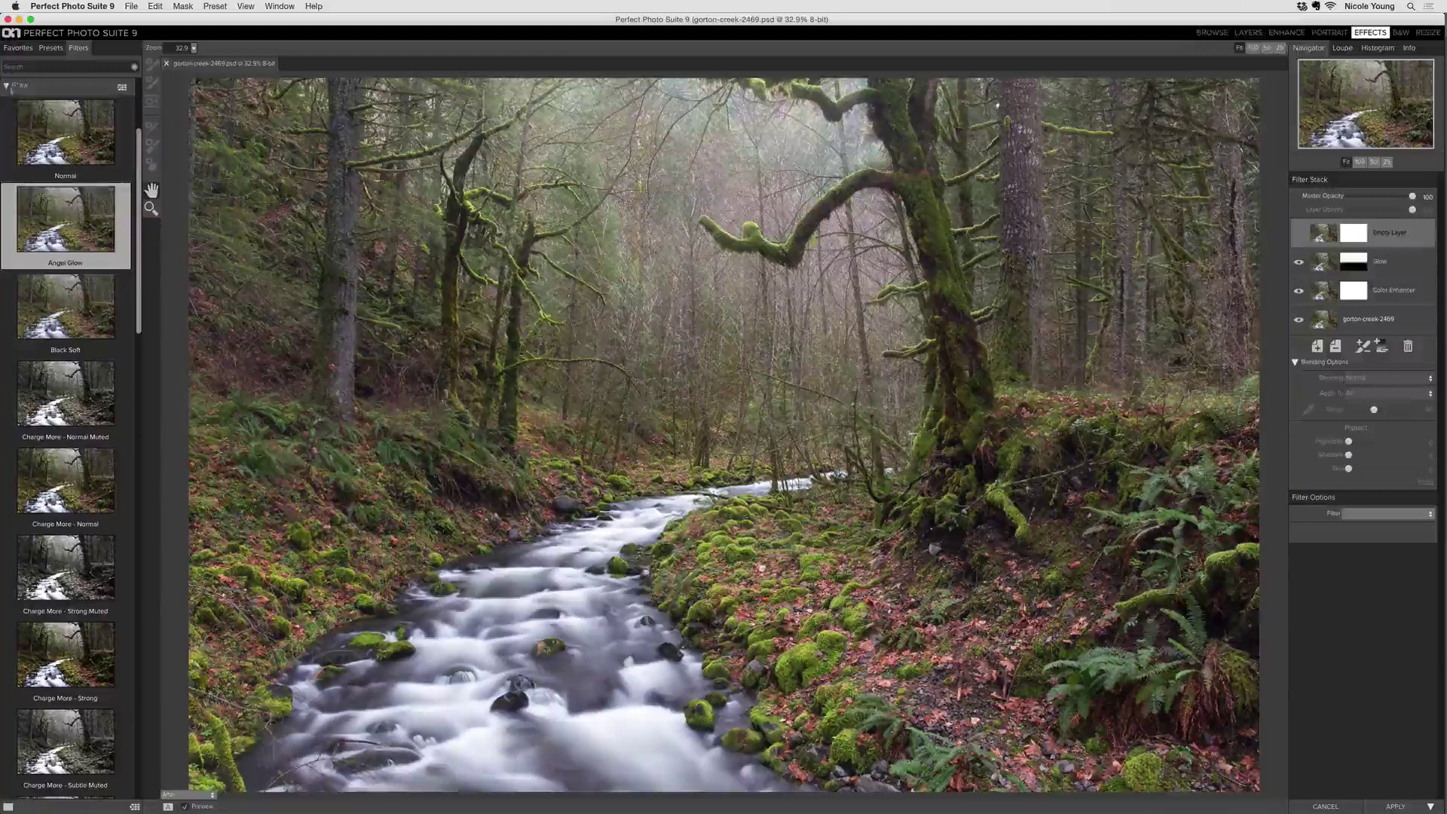
pyautogui.click(9, 86)
pyautogui.click(6, 86)
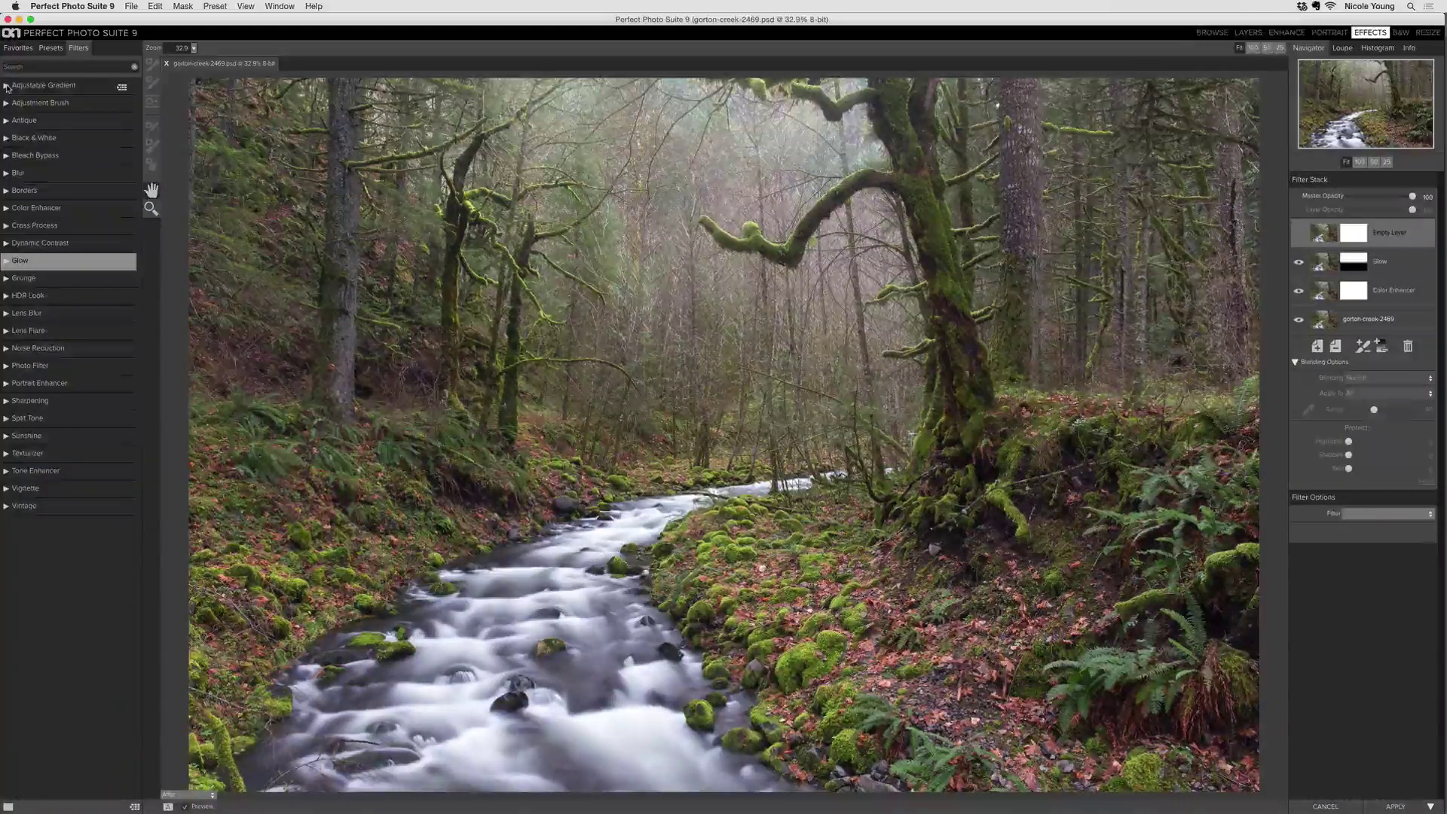
pyautogui.click(6, 208)
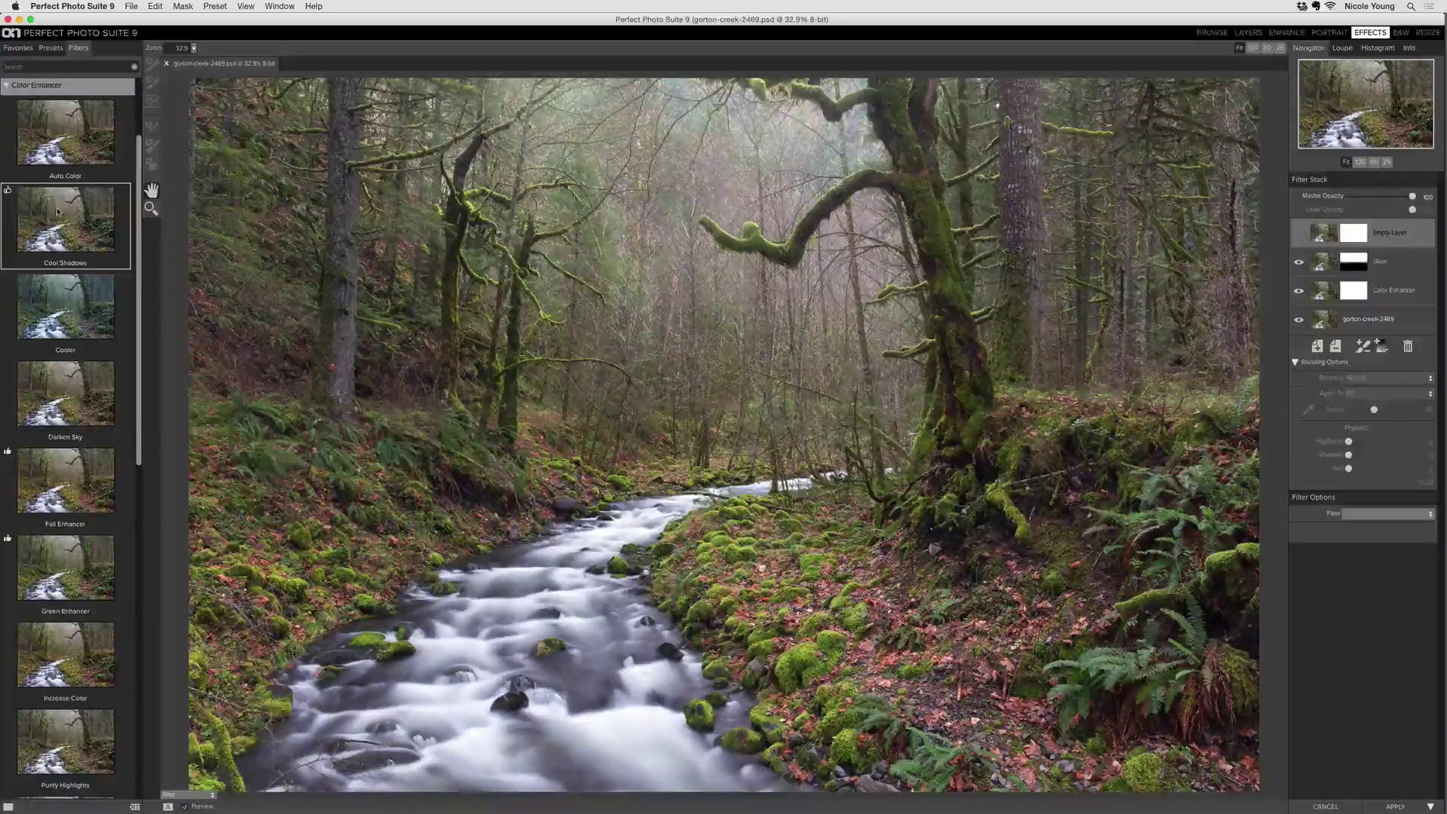
pyautogui.scroll(-10, 59, 212)
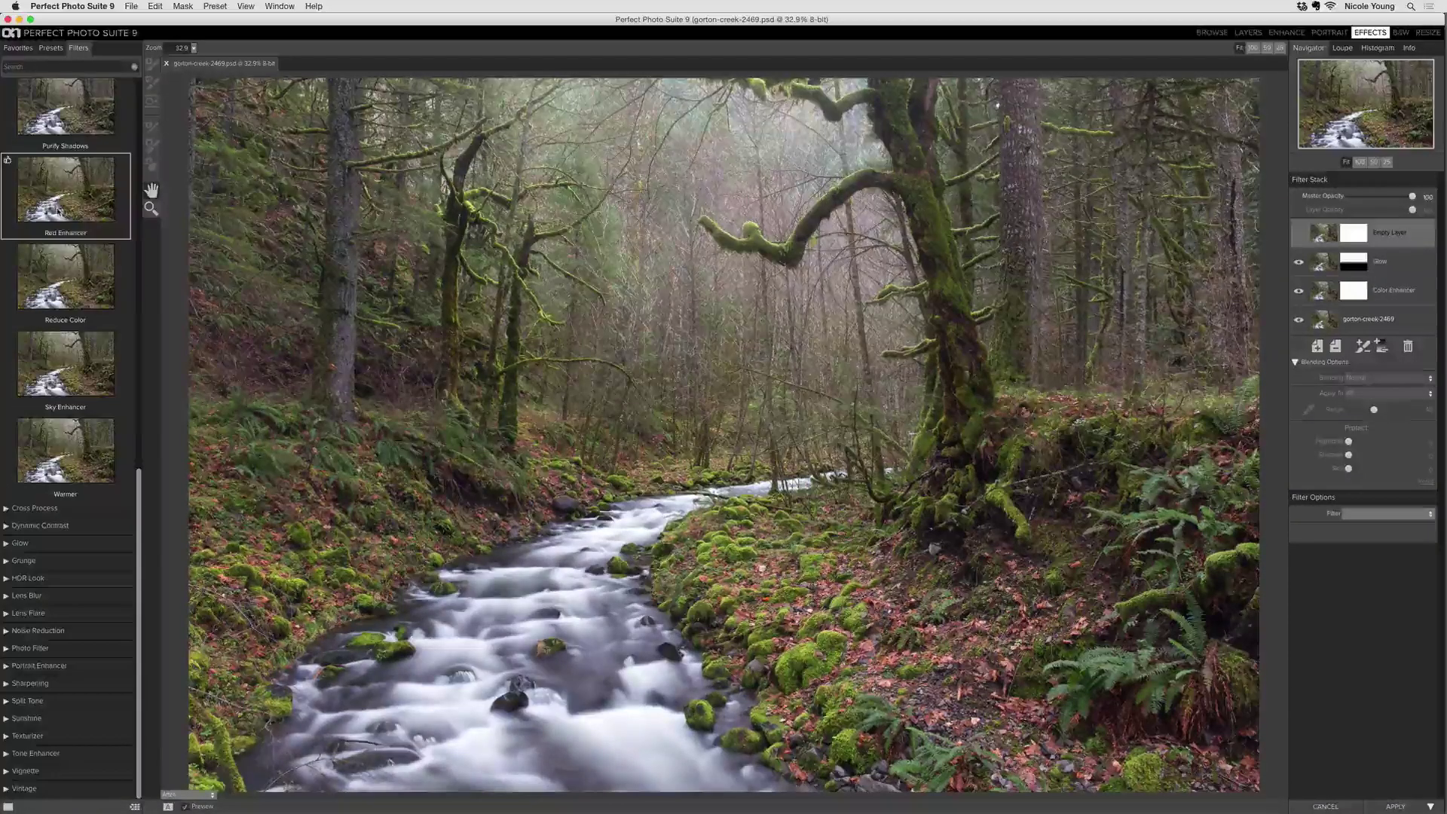
pyautogui.scroll(3, 58, 212)
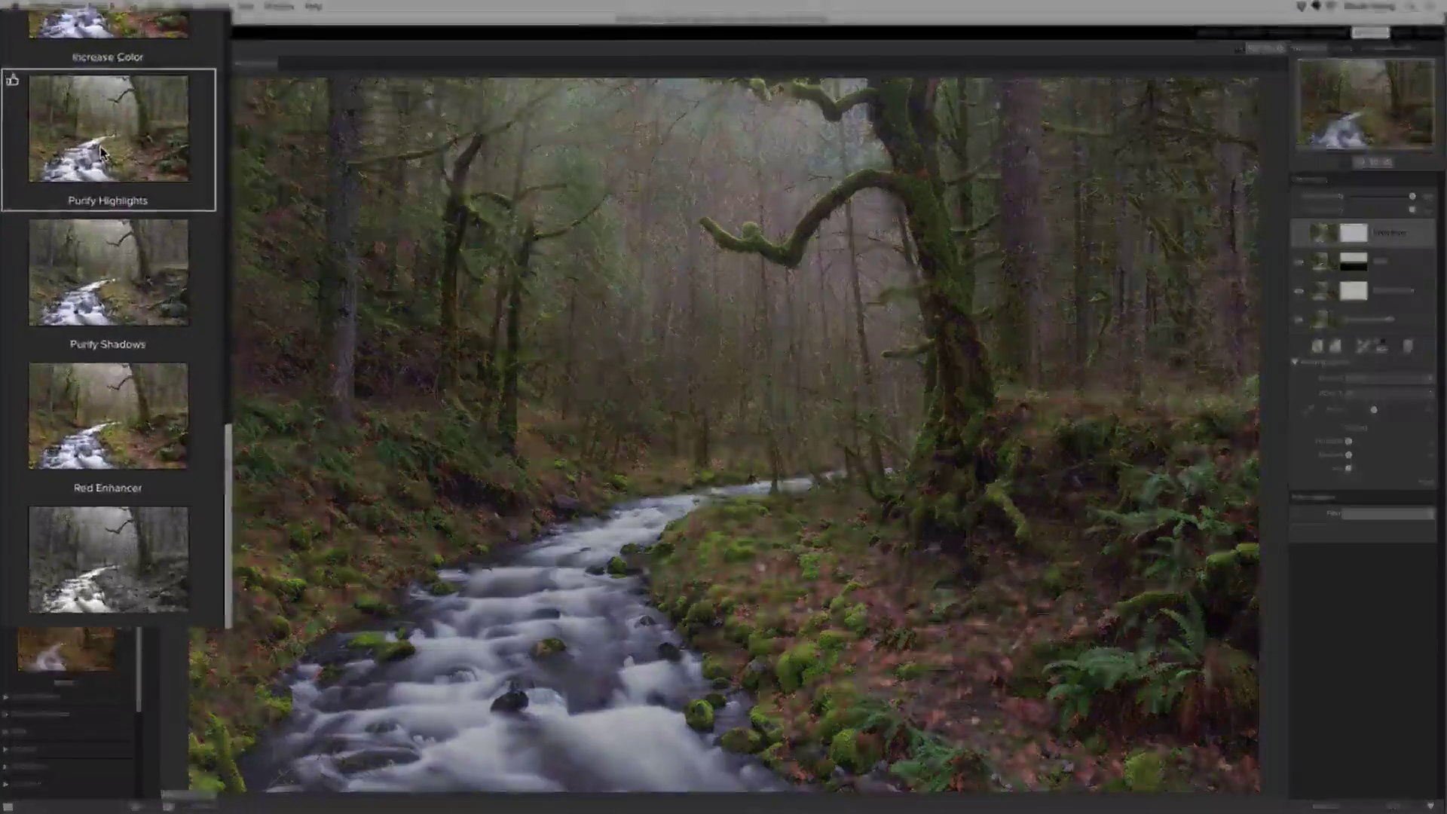
pyautogui.click(88, 172)
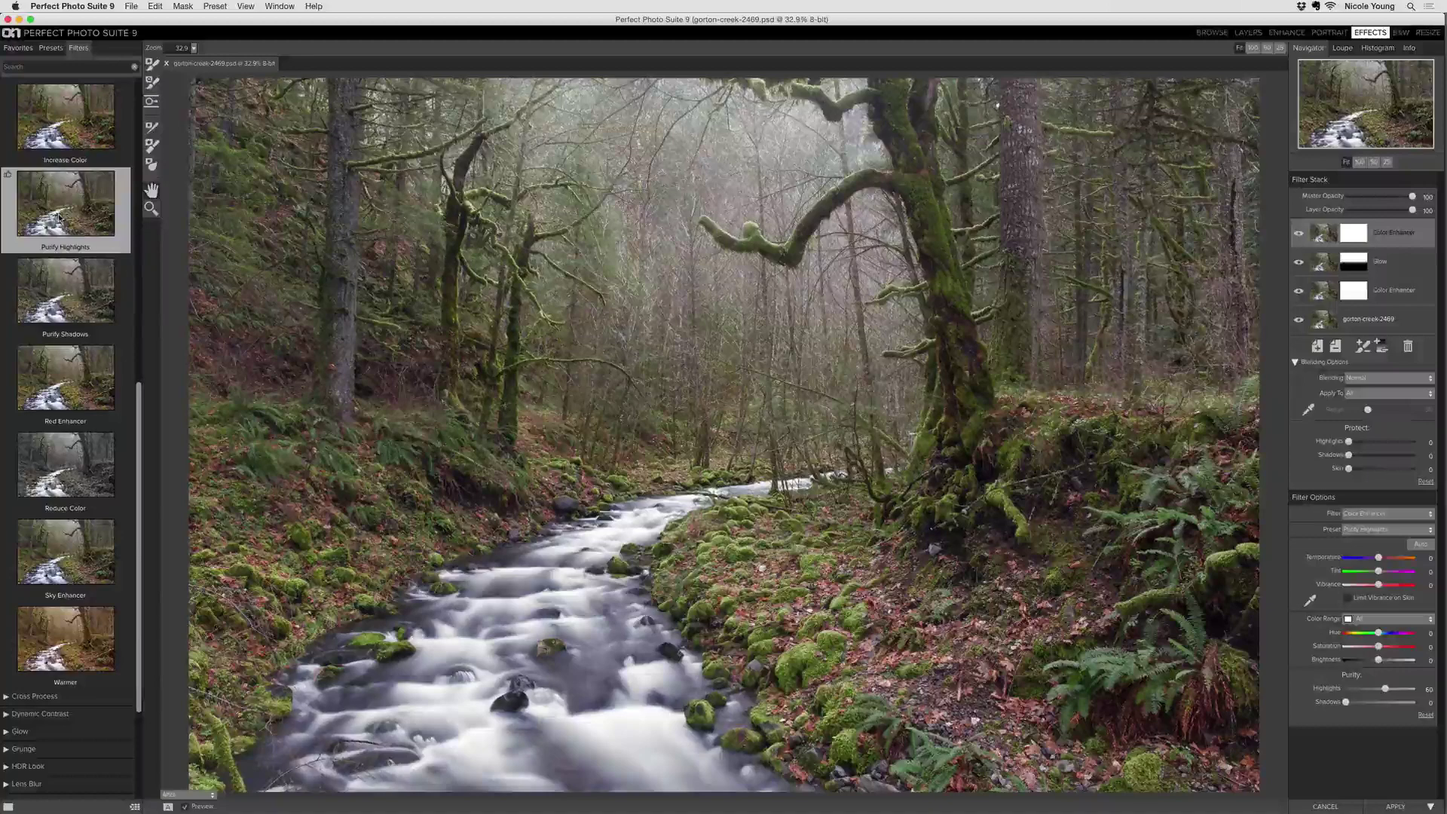
pyautogui.click(1298, 230)
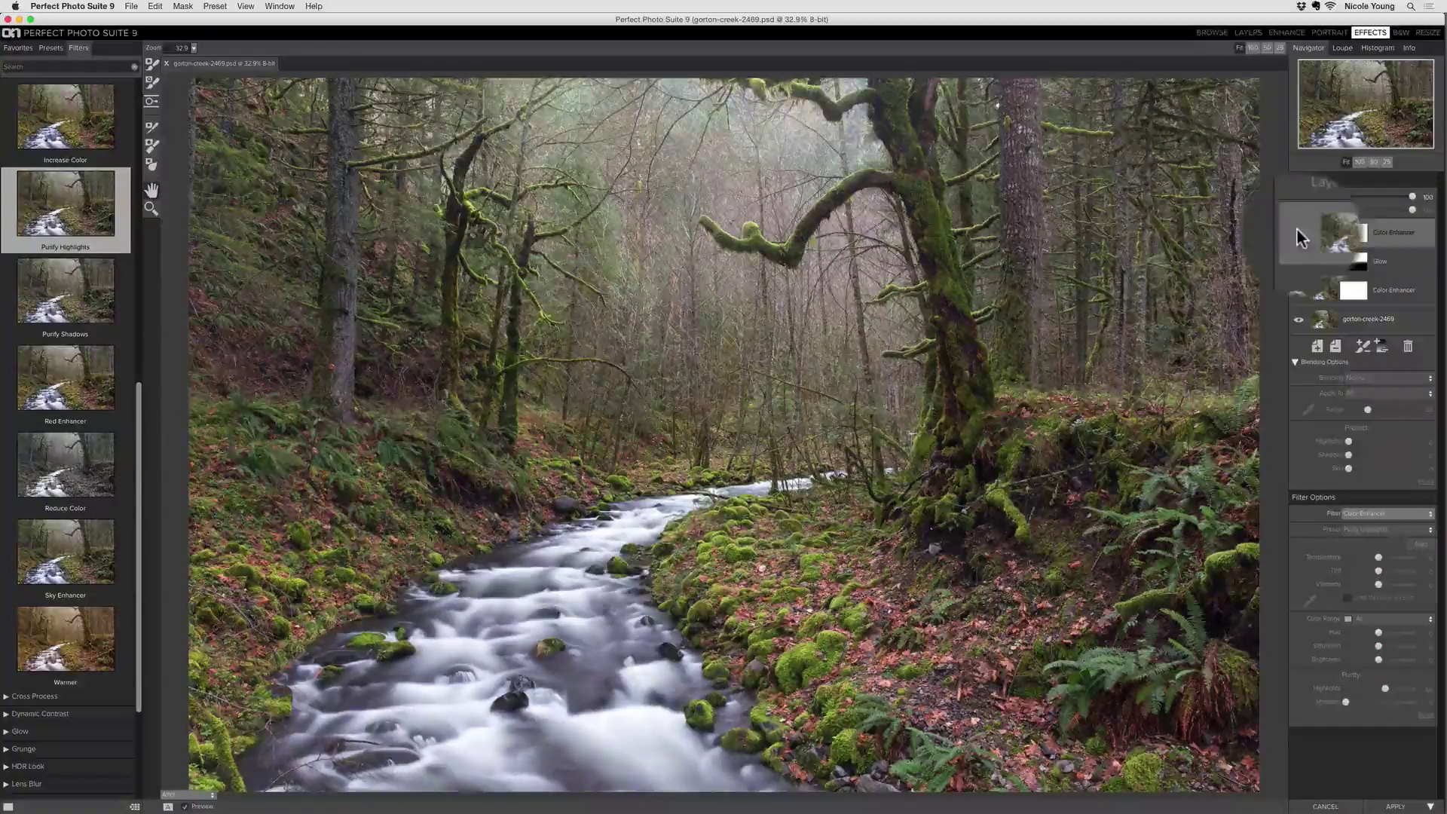
pyautogui.click(1297, 233)
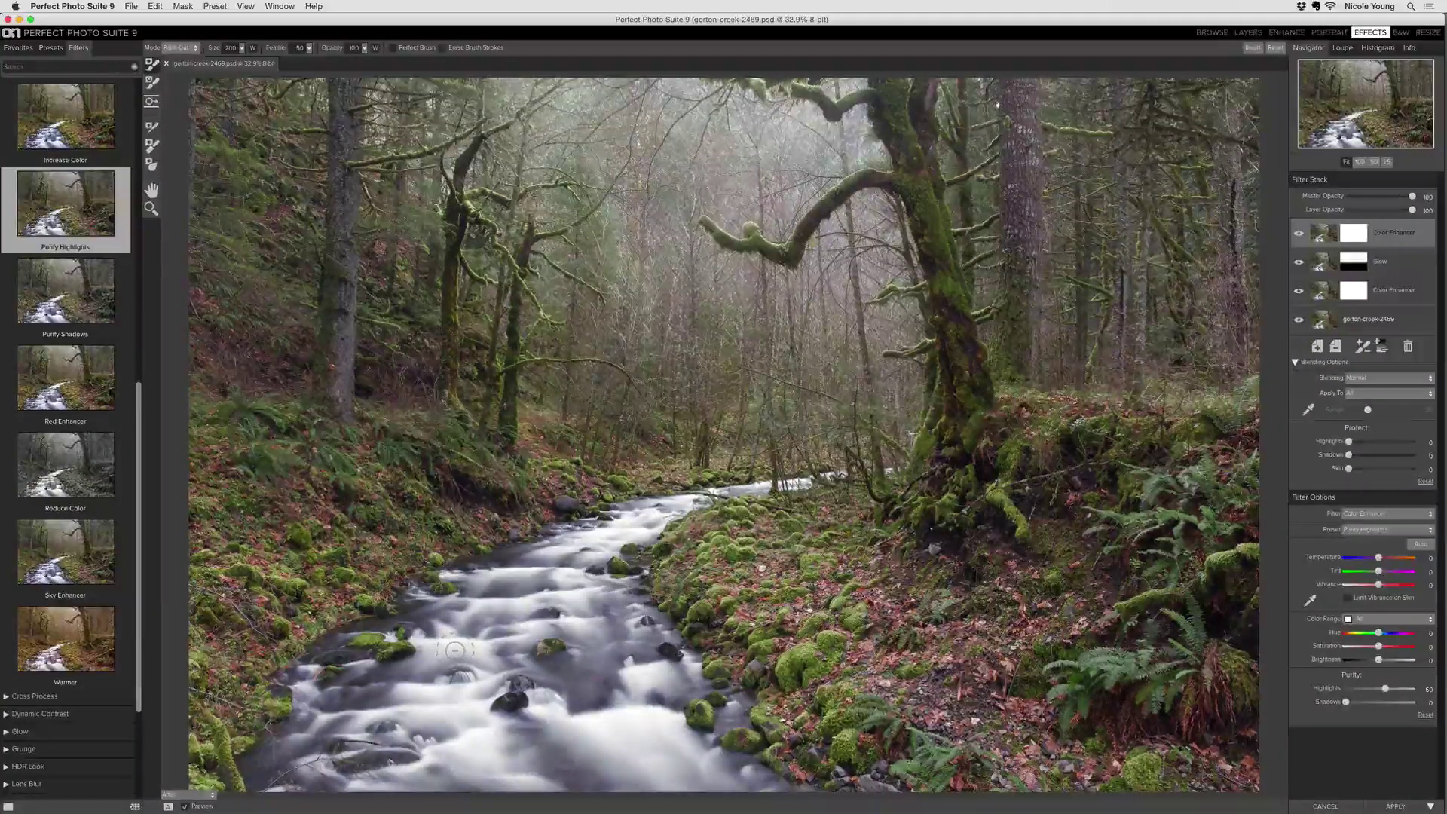
# - Enlarge the masking brush and invert the top Color Enhancer layer's mask to hide its effect completely
pyautogui.press(']')
pyautogui.press(']')
pyautogui.press(']')
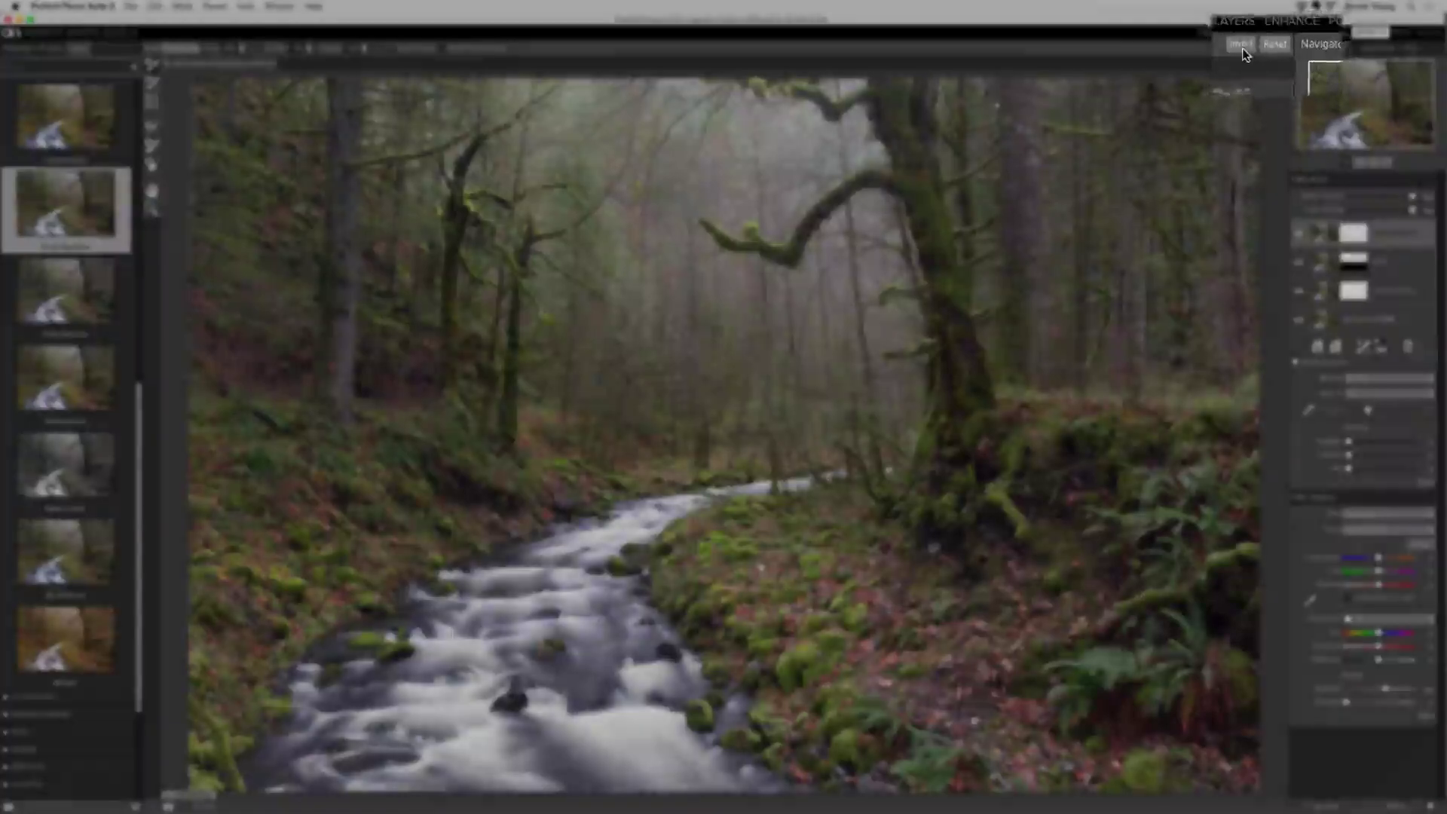
pyautogui.click(1254, 48)
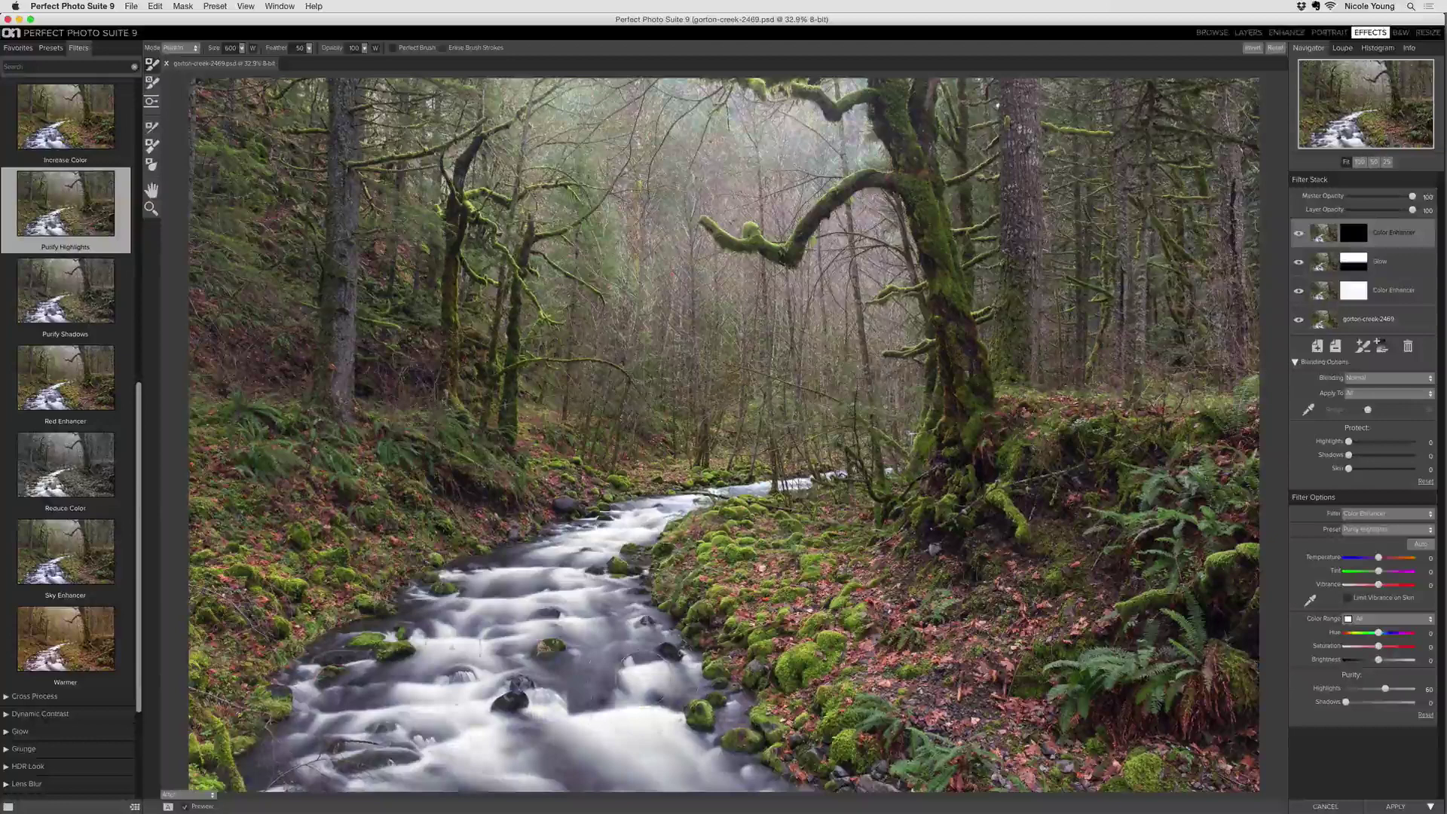
# - Paint the Purify Highlights effect in over the creek, using progressively smaller brushes toward its narrow far bend
pyautogui.press('[')
pyautogui.press('[')
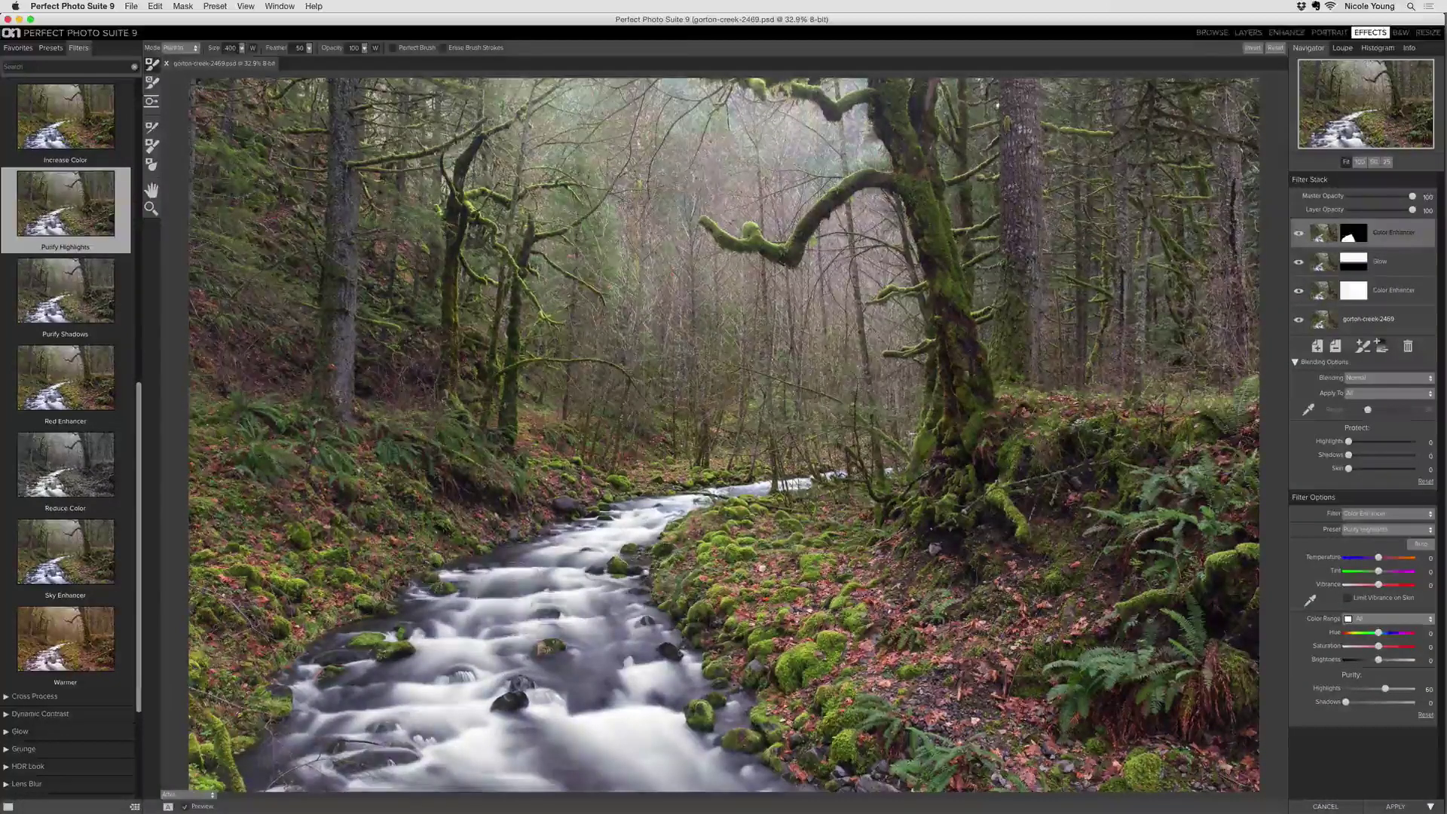
pyautogui.press('[')
pyautogui.press('[')
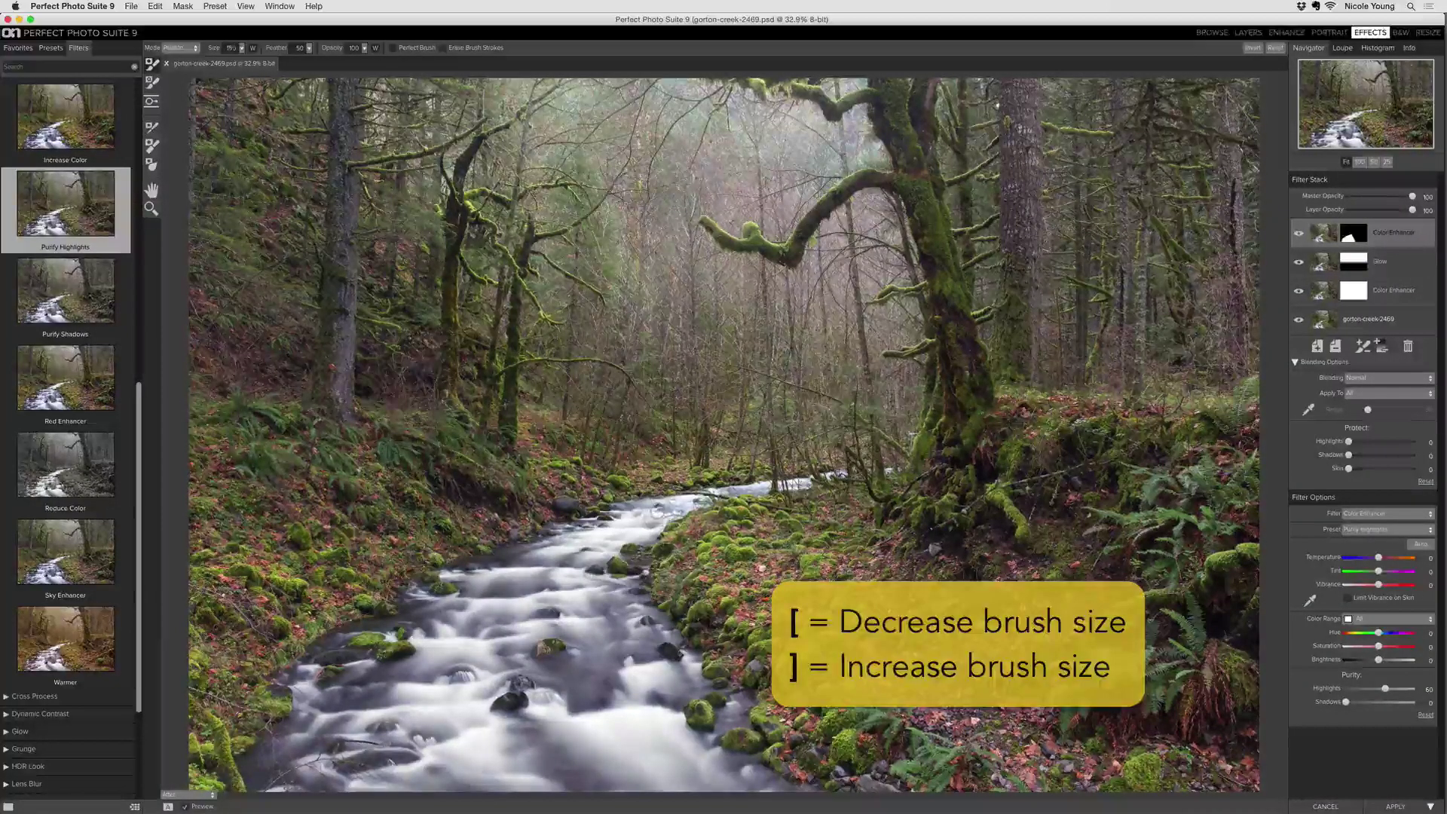
pyautogui.press('[')
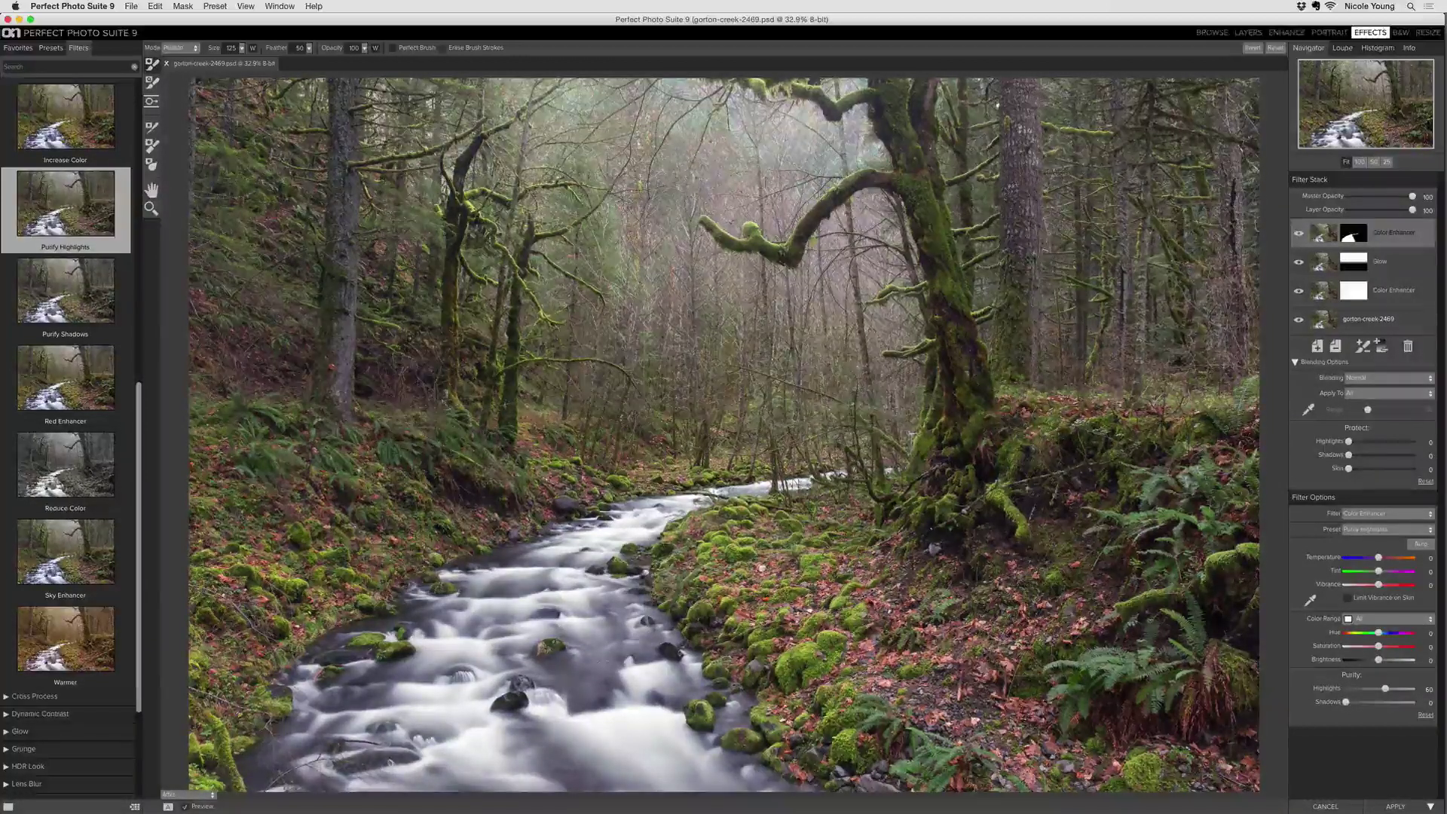
# - Paint the spilled effect out along both creek banks with a larger brush, showing the mask as a red overlay only while painting
pyautogui.click(213, 795)
pyautogui.click(202, 727)
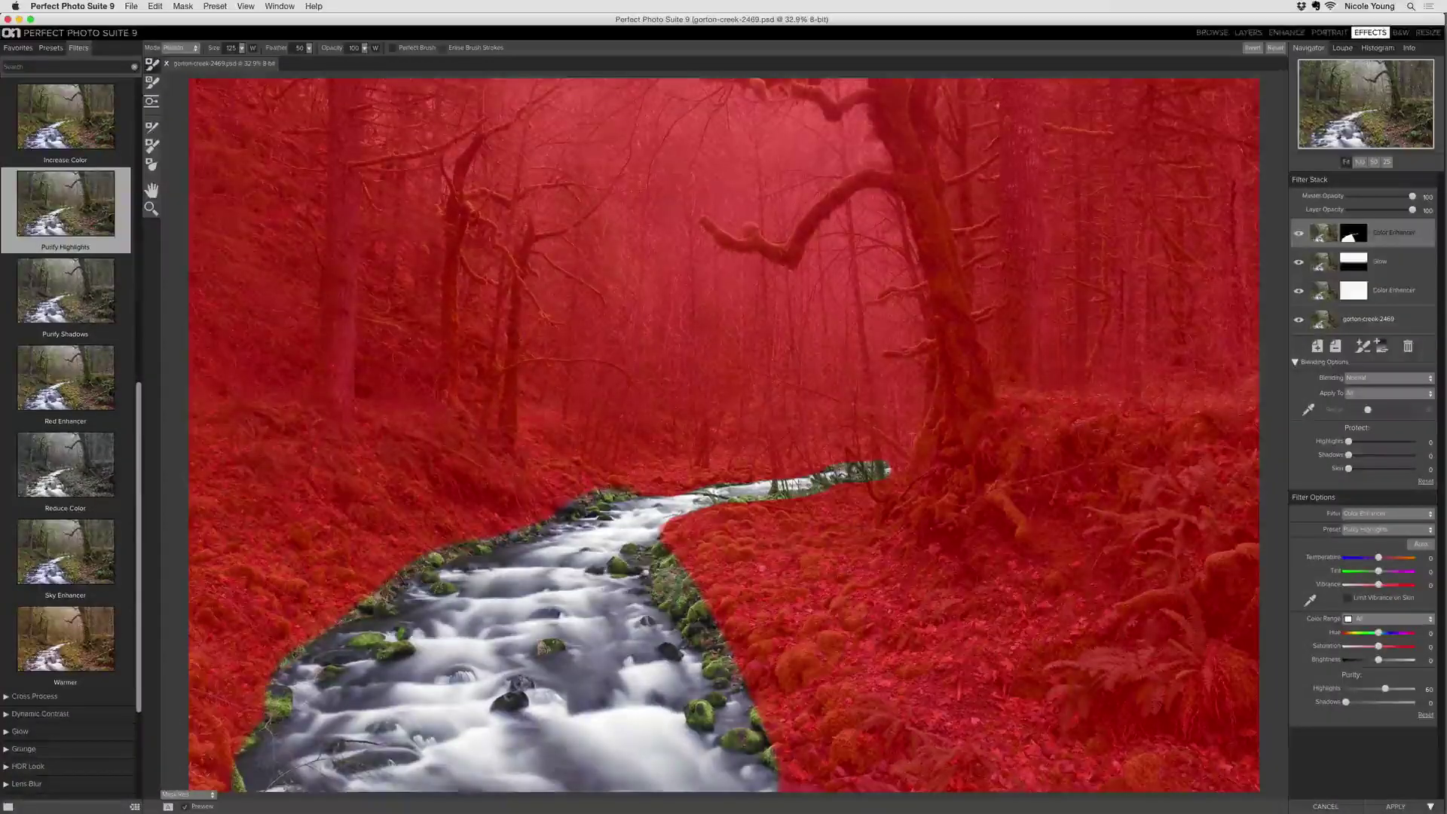
pyautogui.press(']')
pyautogui.press(']')
pyautogui.press(']')
pyautogui.press(']')
pyautogui.press(']')
pyautogui.press(']')
pyautogui.press(']')
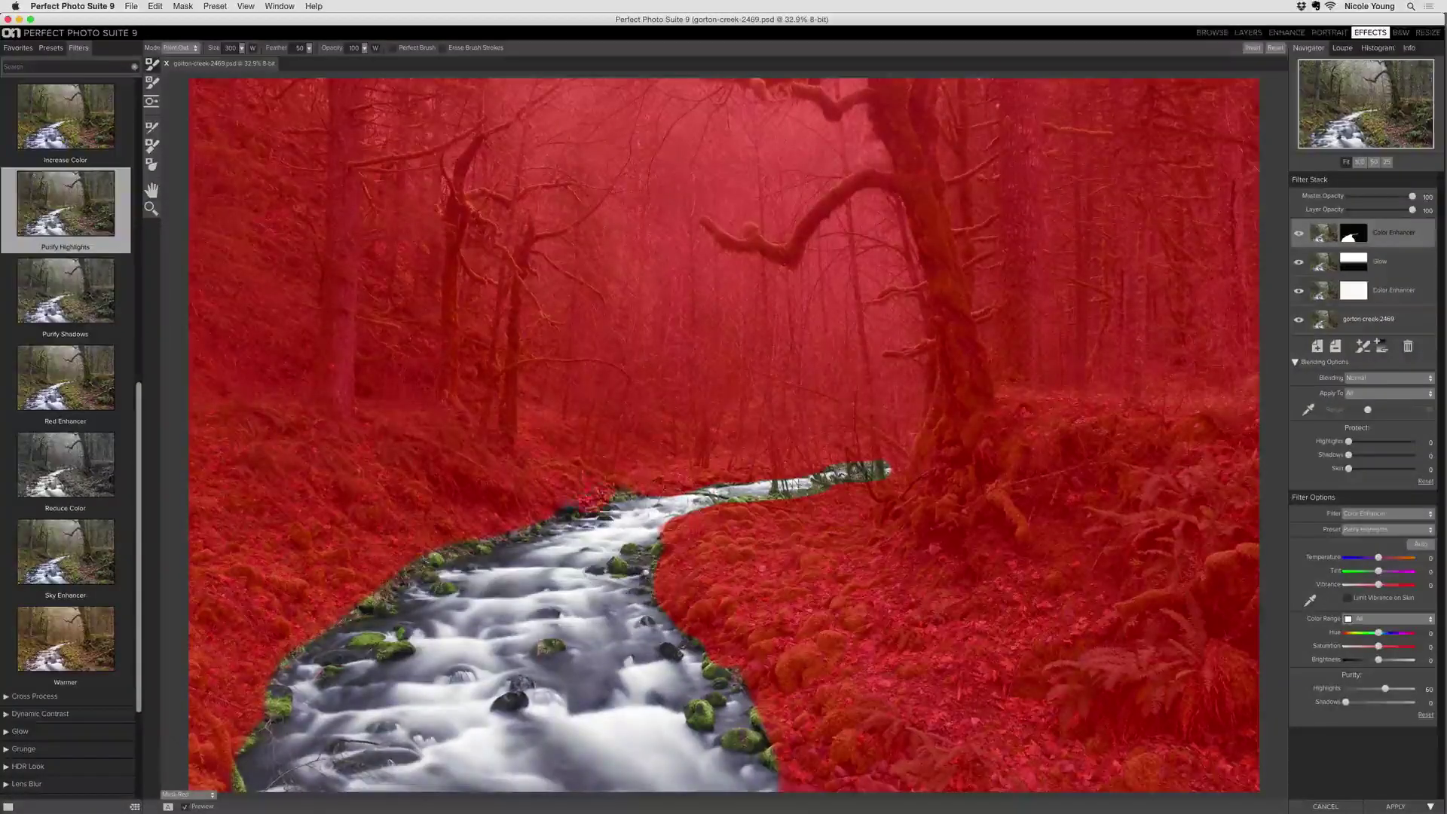
pyautogui.moveTo(591, 501)
pyautogui.mouseDown()
pyautogui.moveTo(279, 633)
pyautogui.moveTo(271, 701)
pyautogui.mouseUp()
pyautogui.moveTo(784, 512)
pyautogui.mouseDown()
pyautogui.moveTo(746, 497)
pyautogui.moveTo(878, 494)
pyautogui.mouseUp()
pyautogui.moveTo(769, 675)
pyautogui.mouseDown()
pyautogui.moveTo(758, 735)
pyautogui.moveTo(773, 768)
pyautogui.mouseUp()
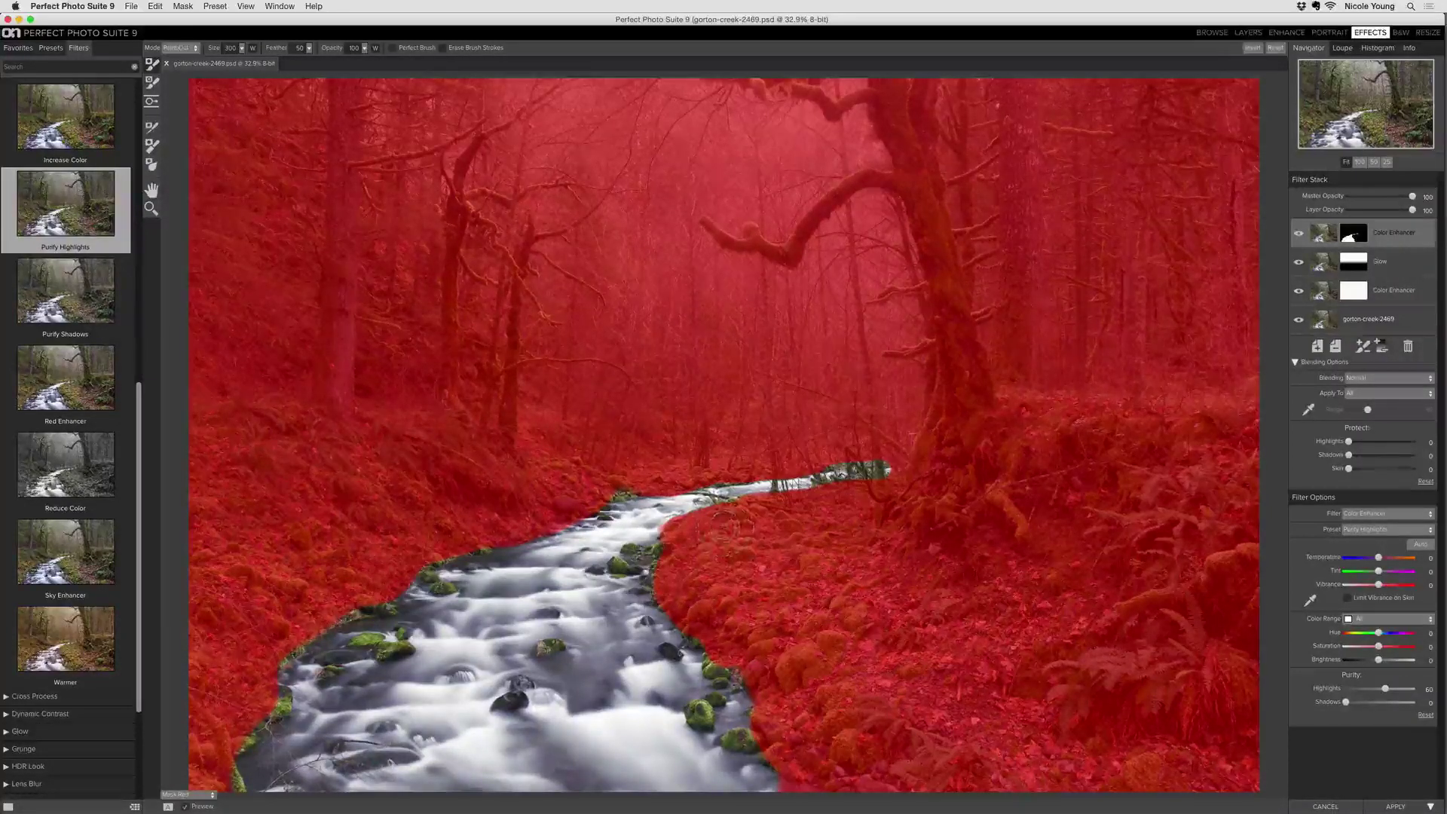
pyautogui.click(197, 795)
pyautogui.click(196, 750)
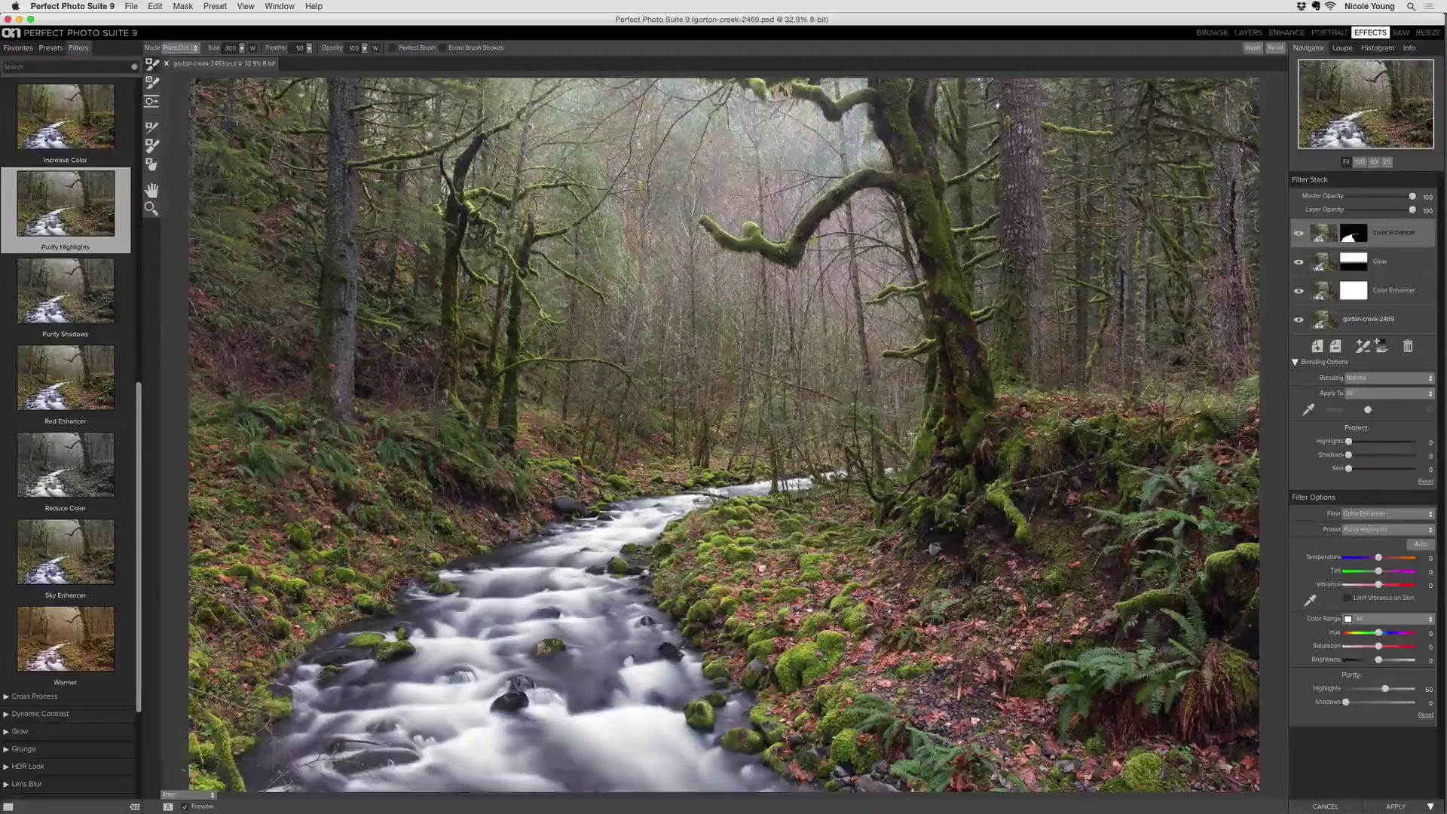
# - Compare the creek with and without the masked Color Enhancer layer by toggling its visibility several times
pyautogui.click(1290, 232)
pyautogui.click(1299, 233)
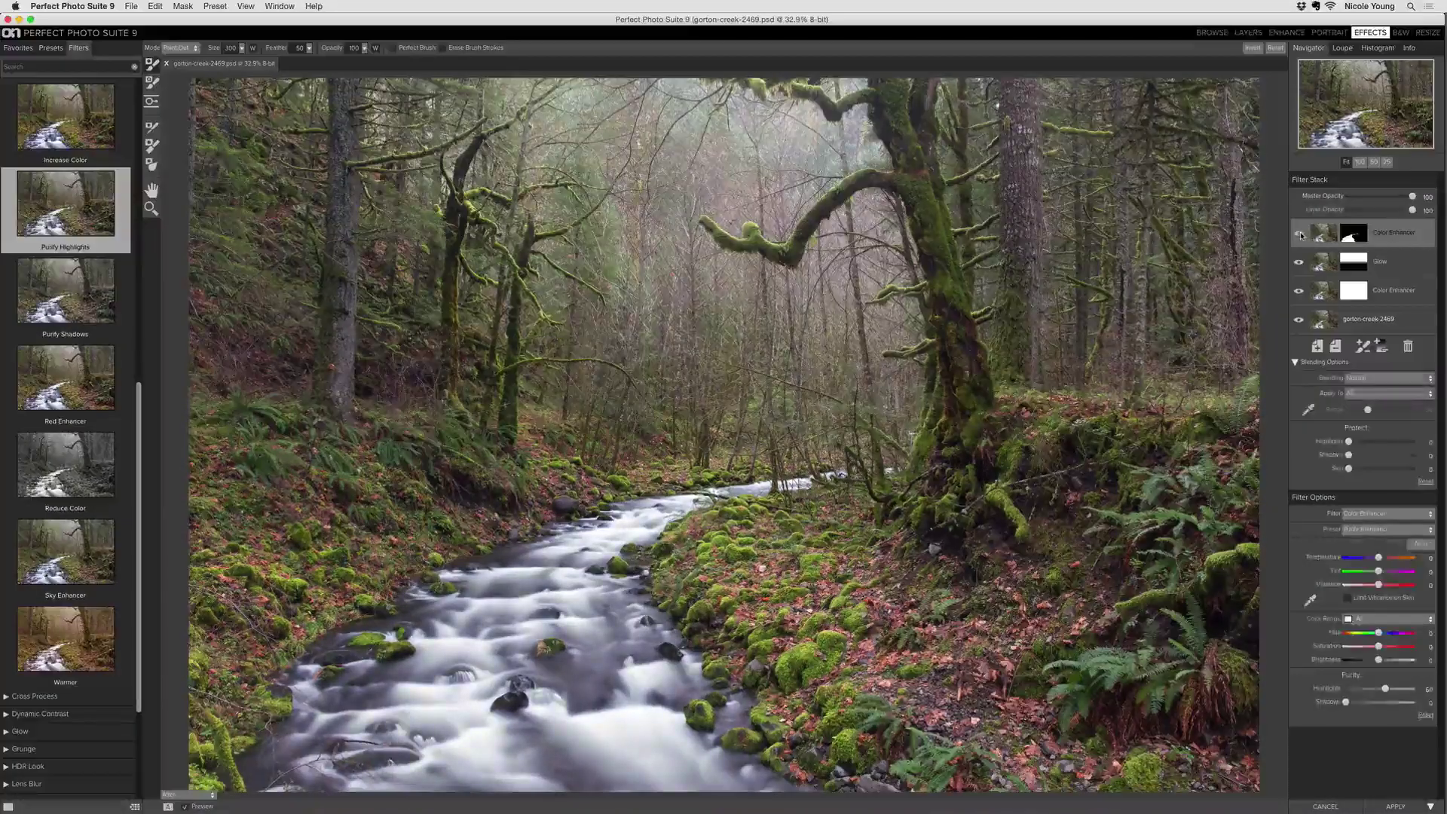
pyautogui.click(1299, 234)
pyautogui.click(1299, 234)
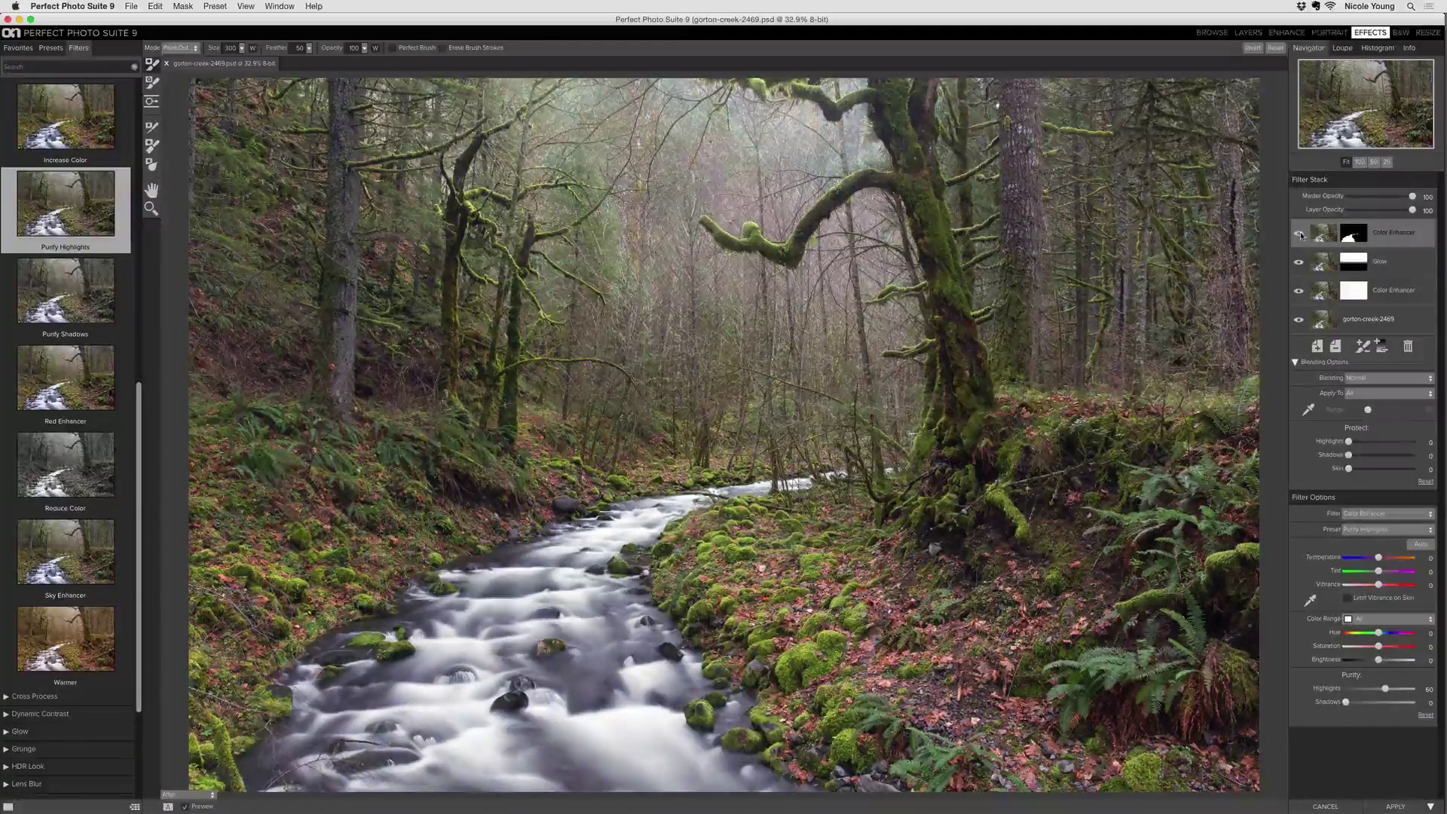
pyautogui.click(1300, 235)
pyautogui.click(1300, 235)
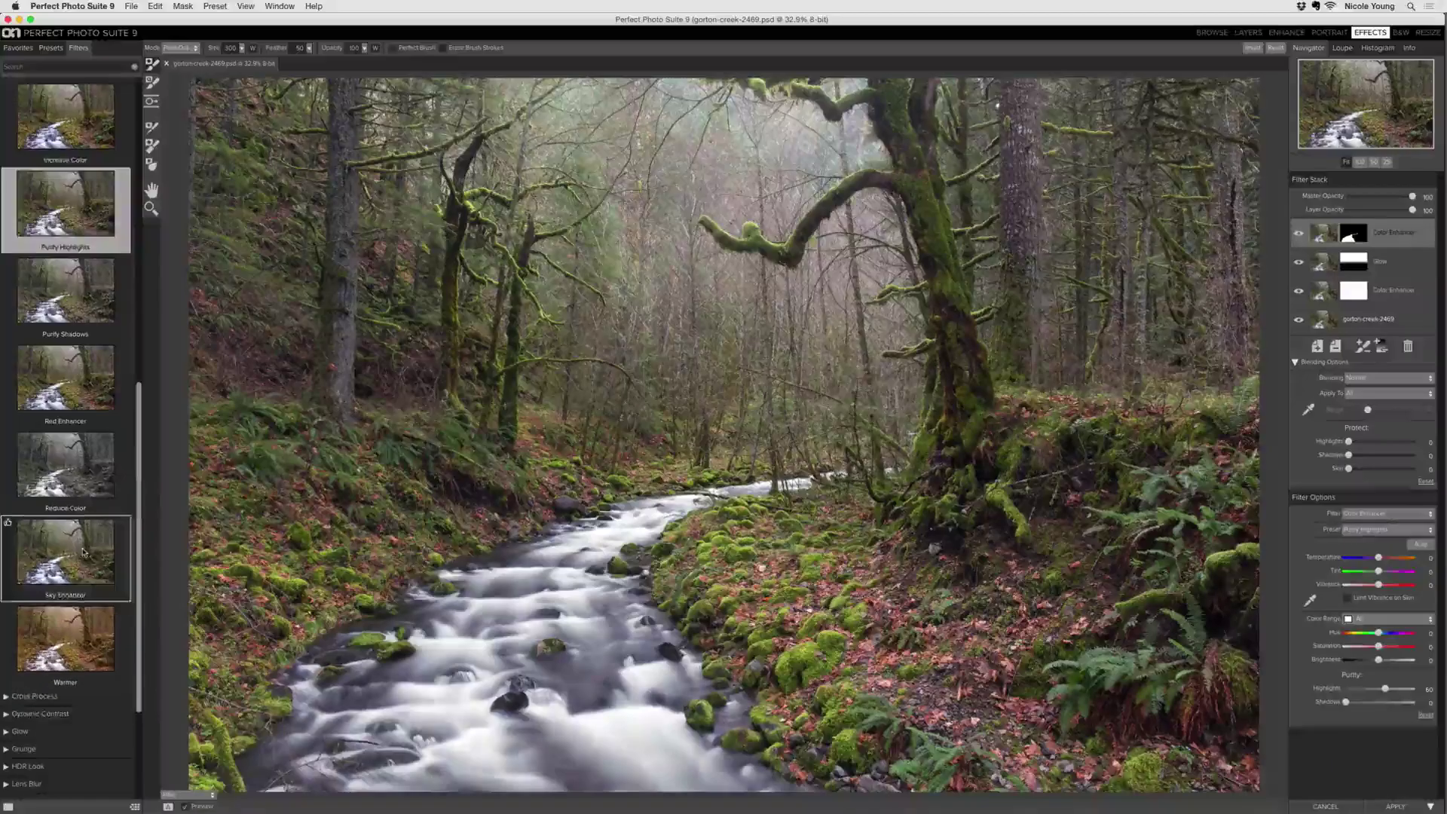
# - Try the Sky Enhancer preset on the masked creek layer and toggle the layer's visibility to judge it
pyautogui.click(84, 553)
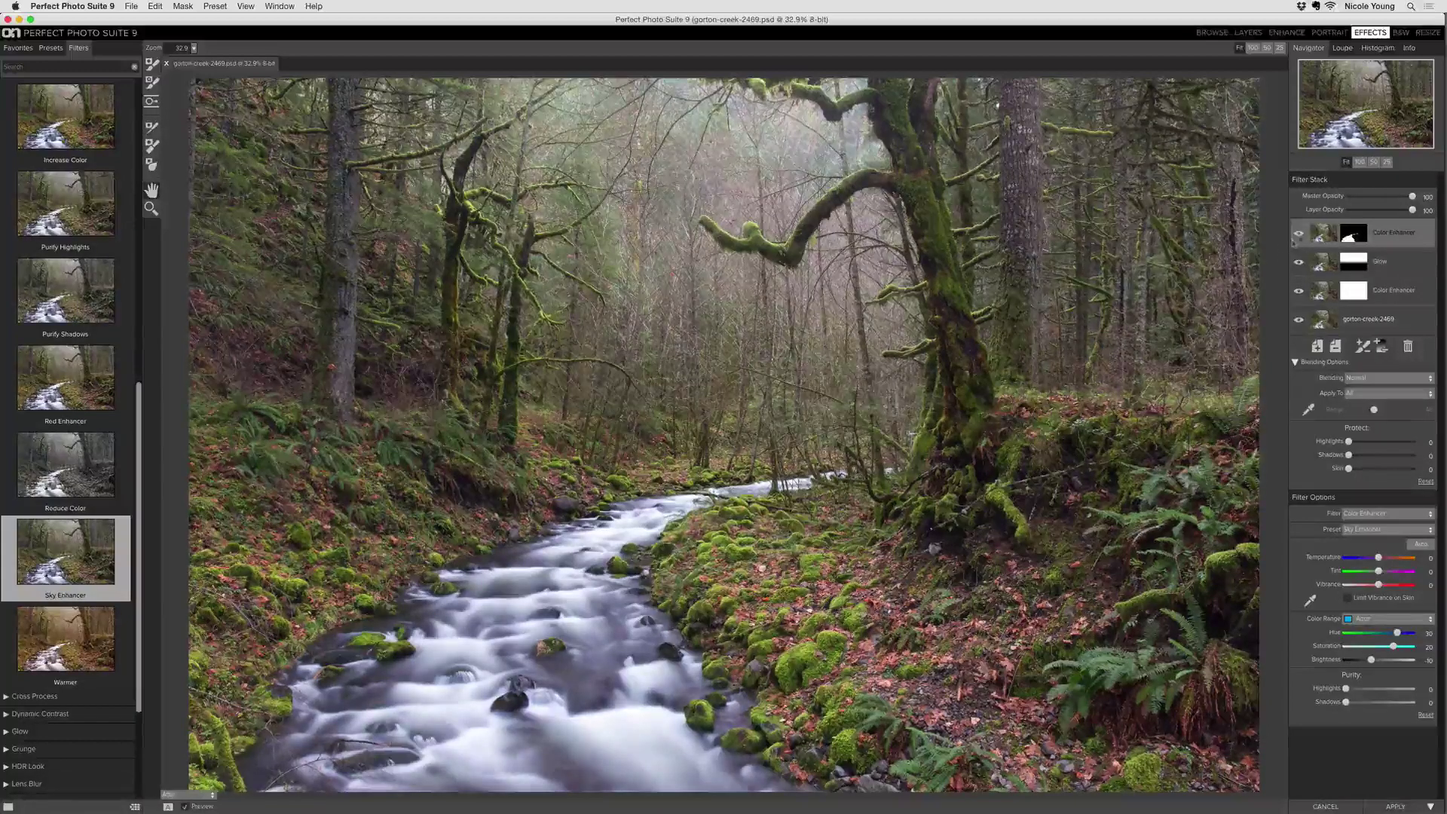
pyautogui.click(1299, 236)
pyautogui.click(1299, 235)
pyautogui.click(1299, 235)
pyautogui.click(1300, 235)
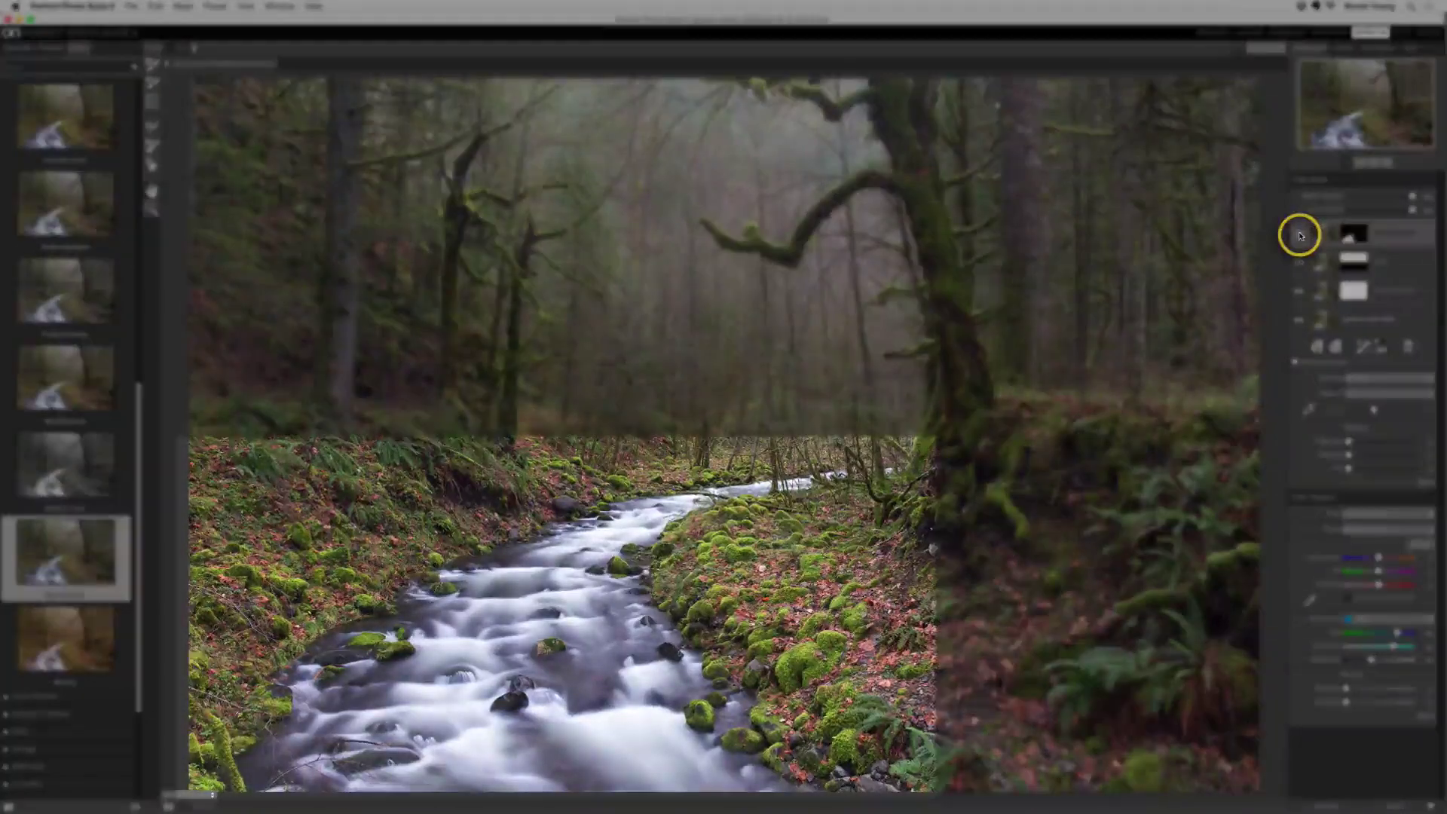
pyautogui.click(1300, 236)
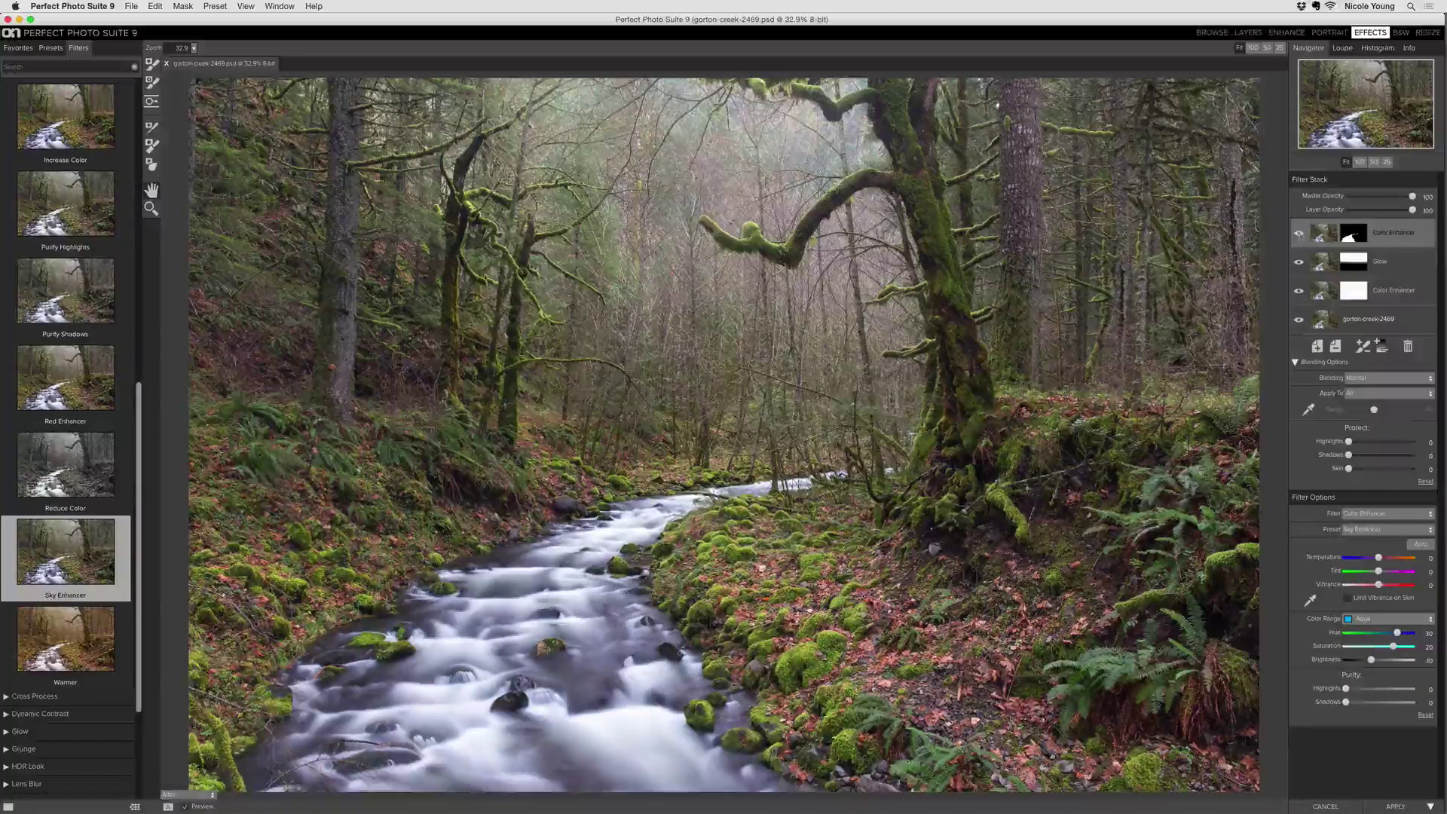
# - Try the Increase Color and Cooler presets on the masked creek layer
pyautogui.scroll(4, 87, 364)
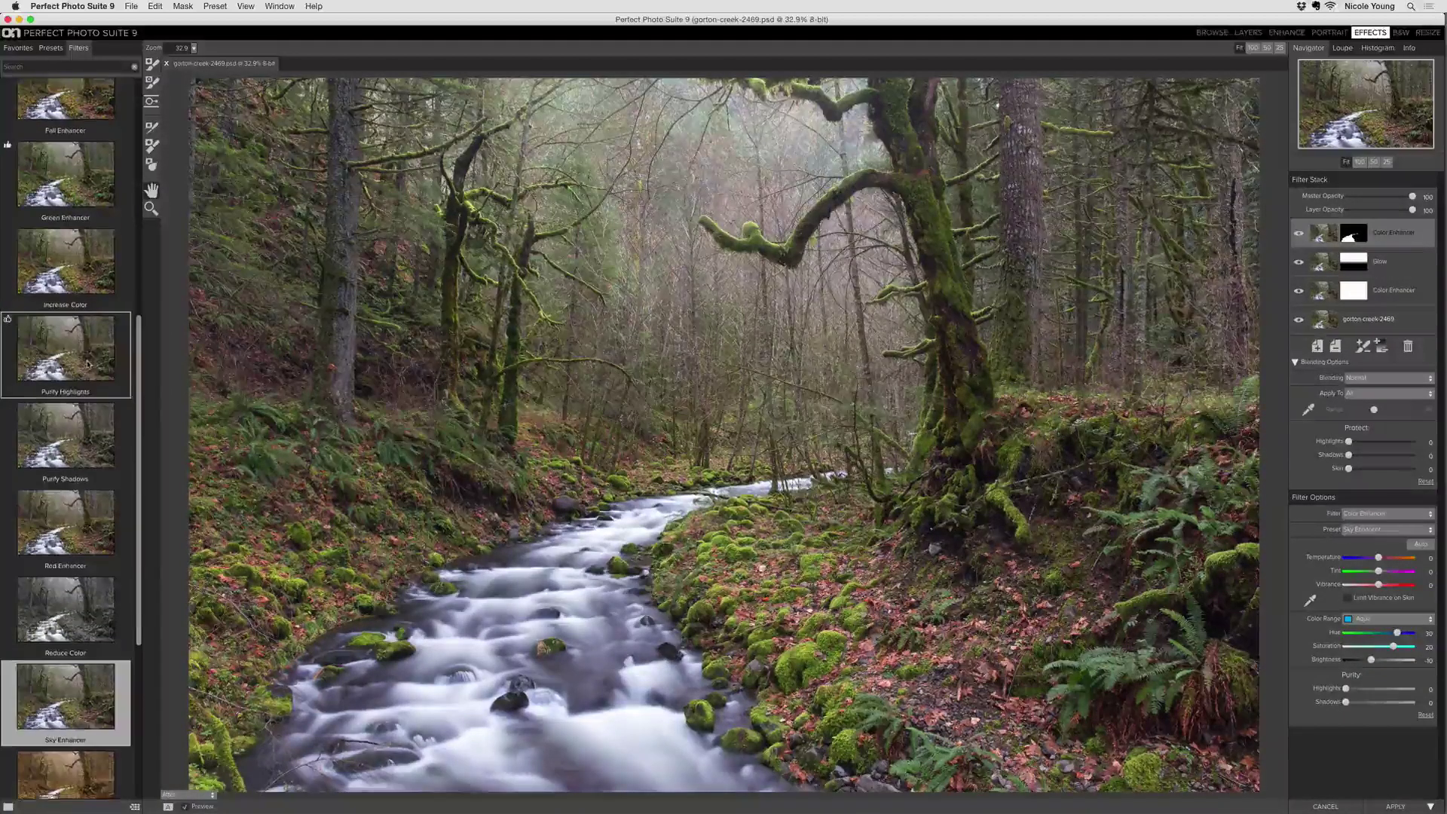
pyautogui.scroll(-2, 88, 364)
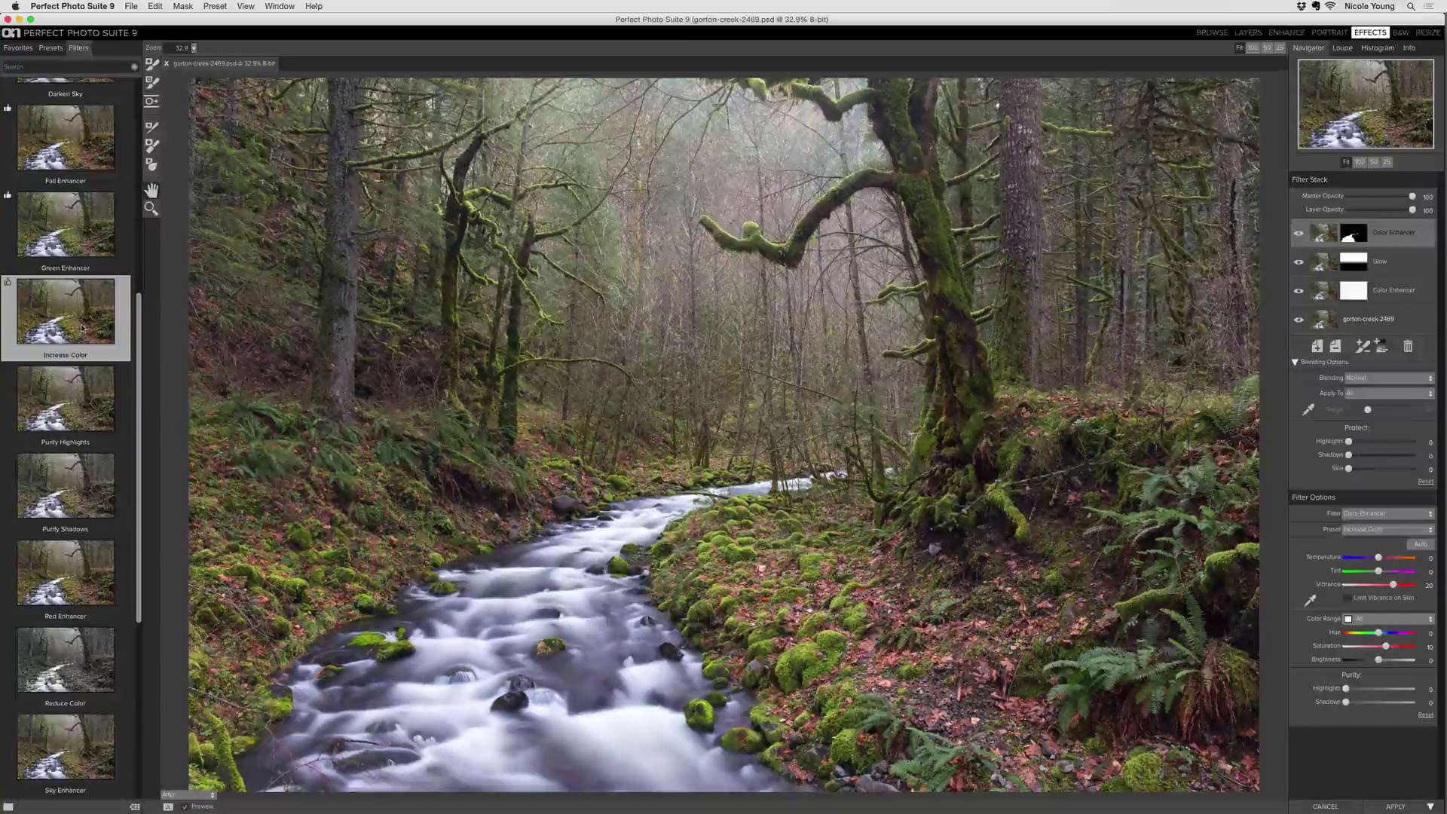
pyautogui.scroll(5, 82, 328)
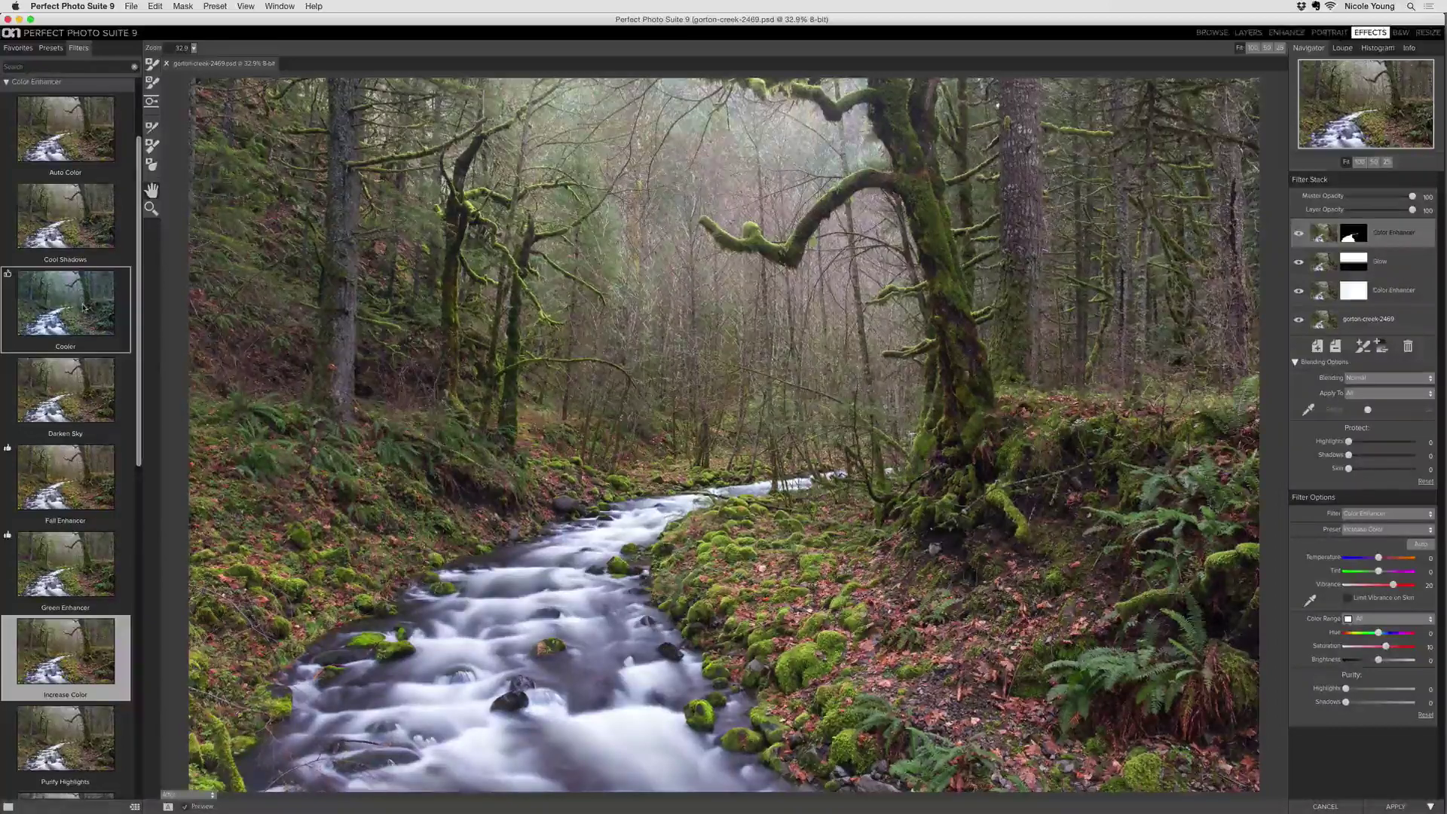
pyautogui.moveTo(86, 307)
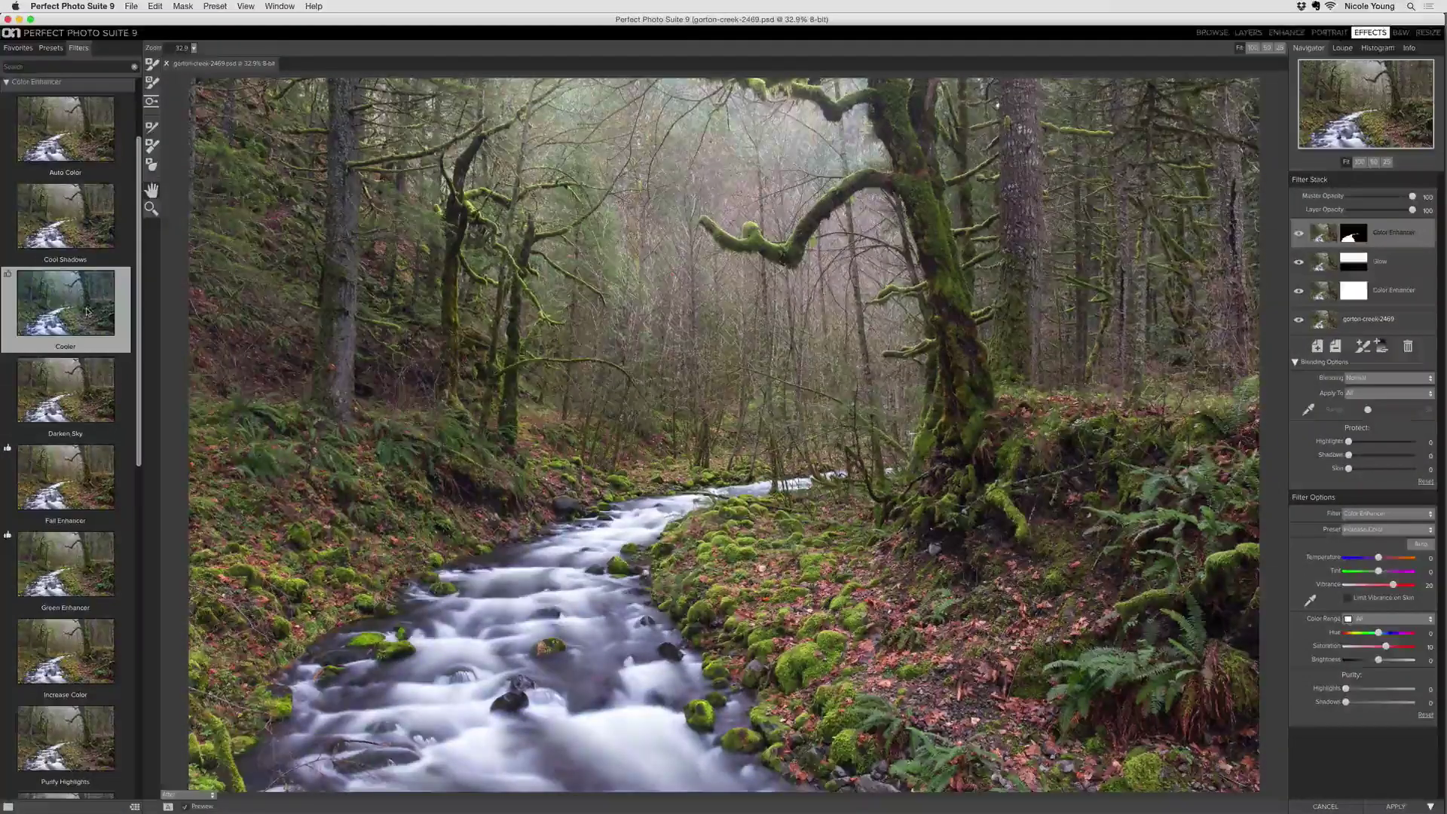
pyautogui.click(89, 311)
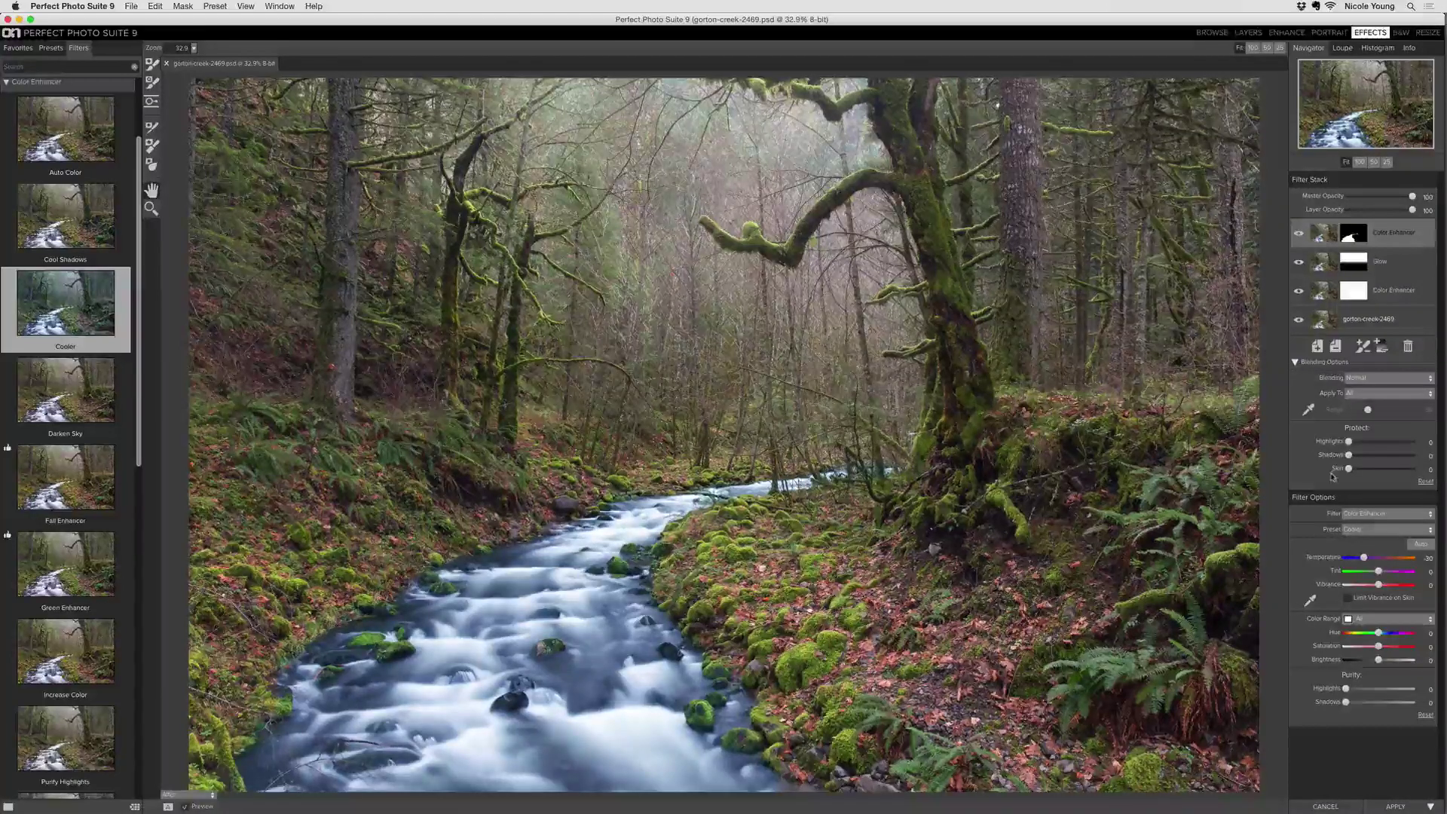
# - Preview the creek layer's blending modes, keep Normal, and apply the Sky Enhancer preset to the layer
pyautogui.click(1376, 379)
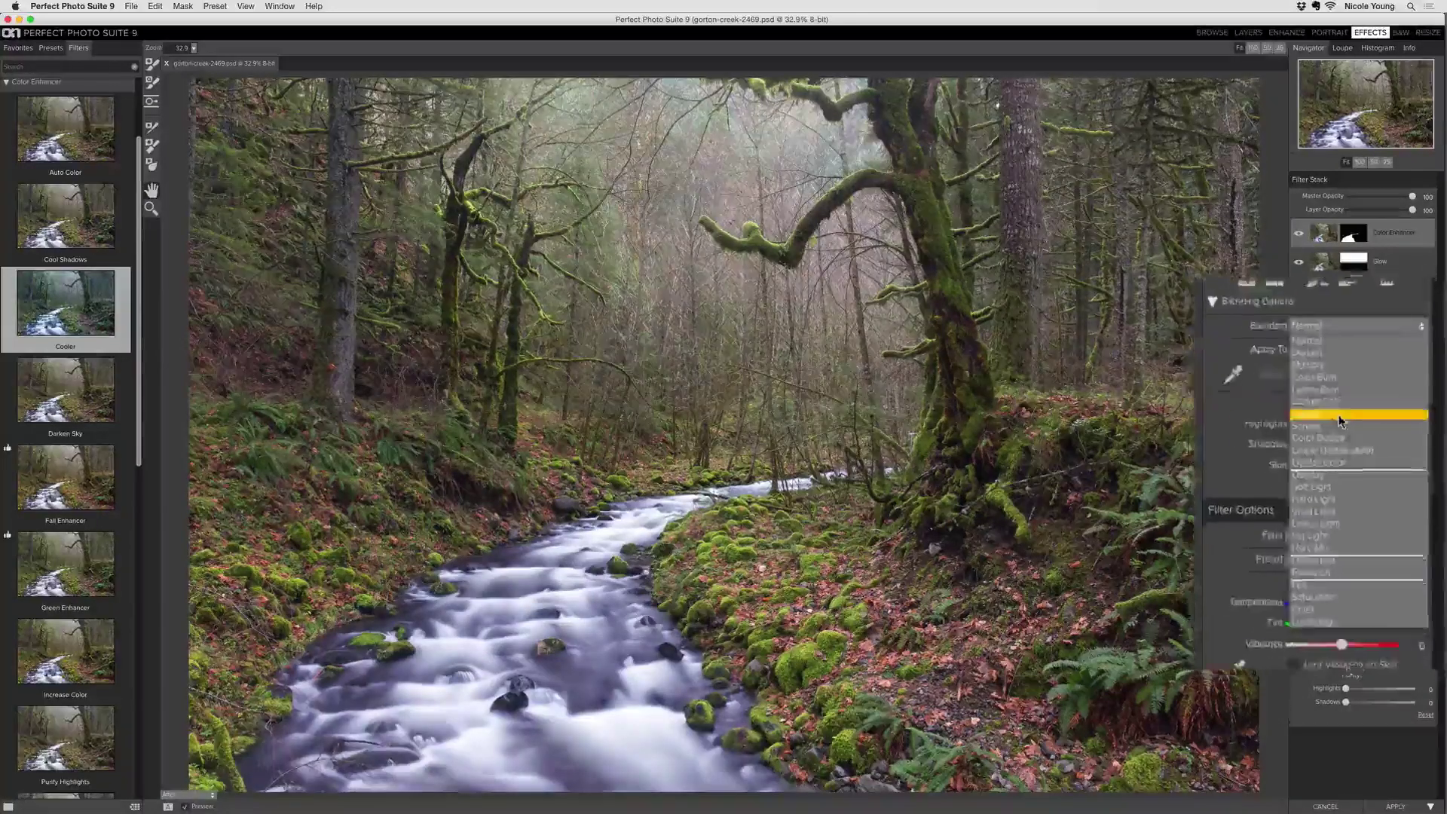
pyautogui.click(1374, 364)
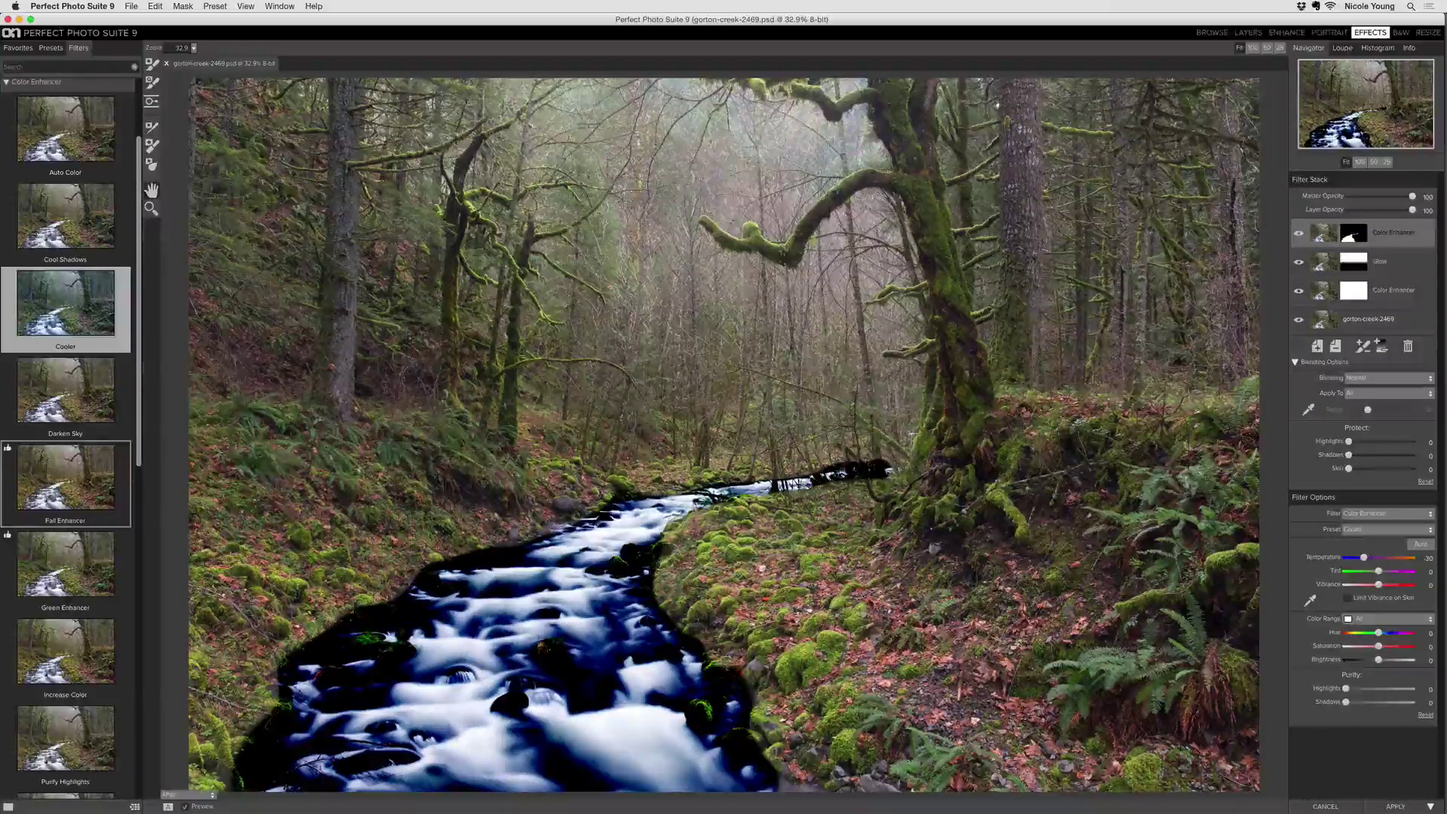
pyautogui.scroll(-10, 42, 485)
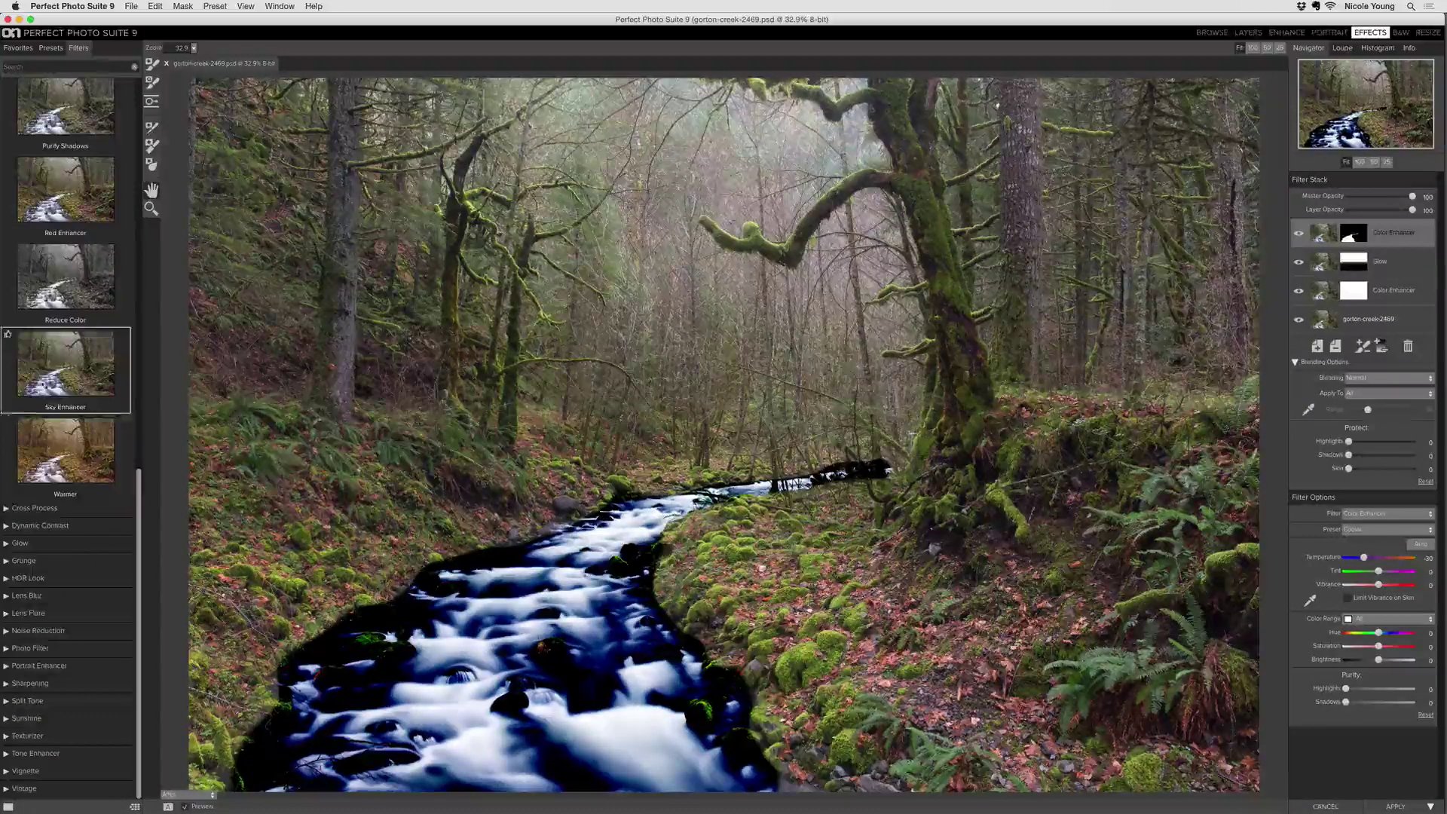
pyautogui.click(44, 371)
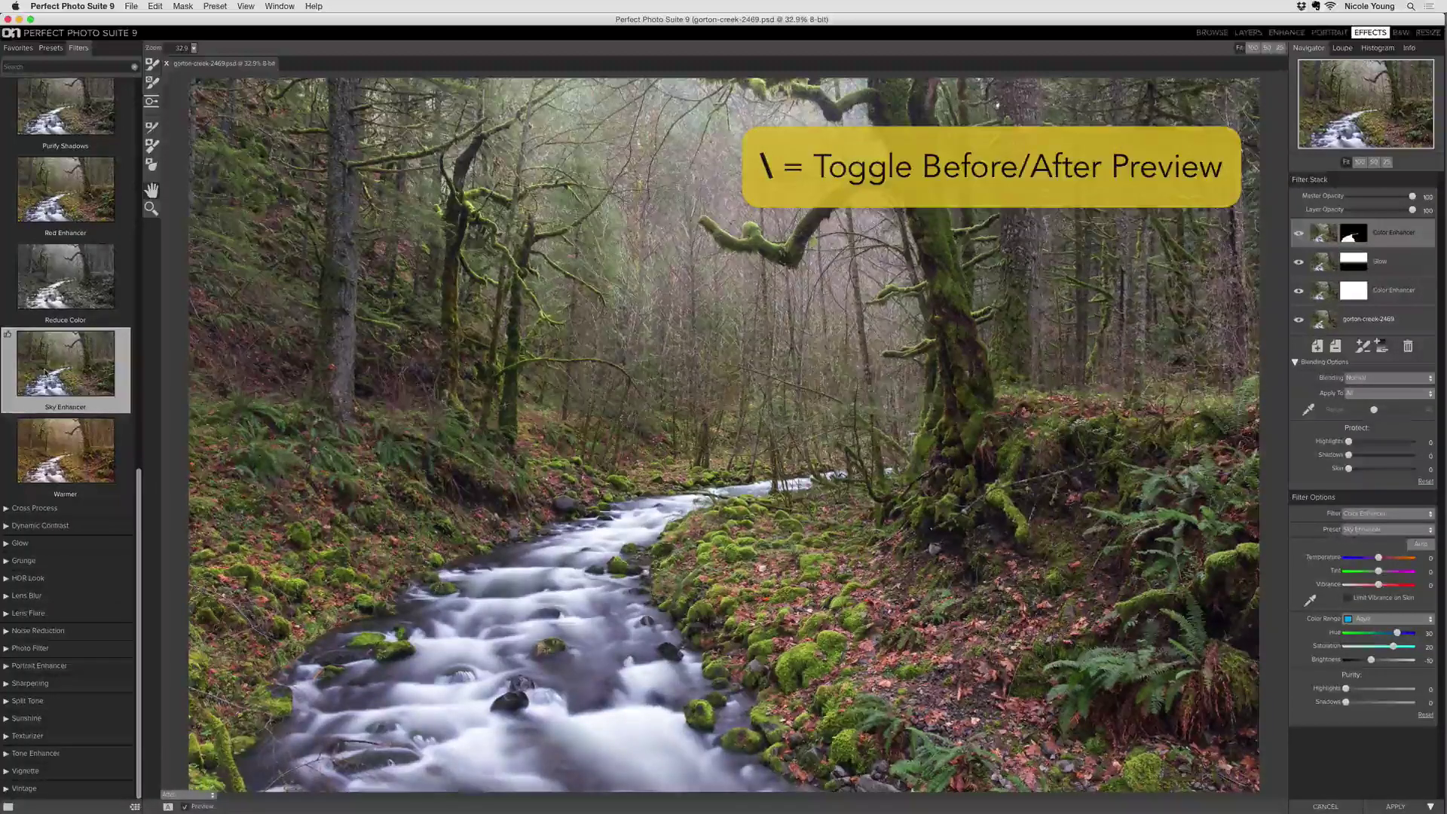
# - Add a new filter layer above the masked Color Enhancer layer and open the Sunshine filter's presets in the large preview grid
pyautogui.press('\\')
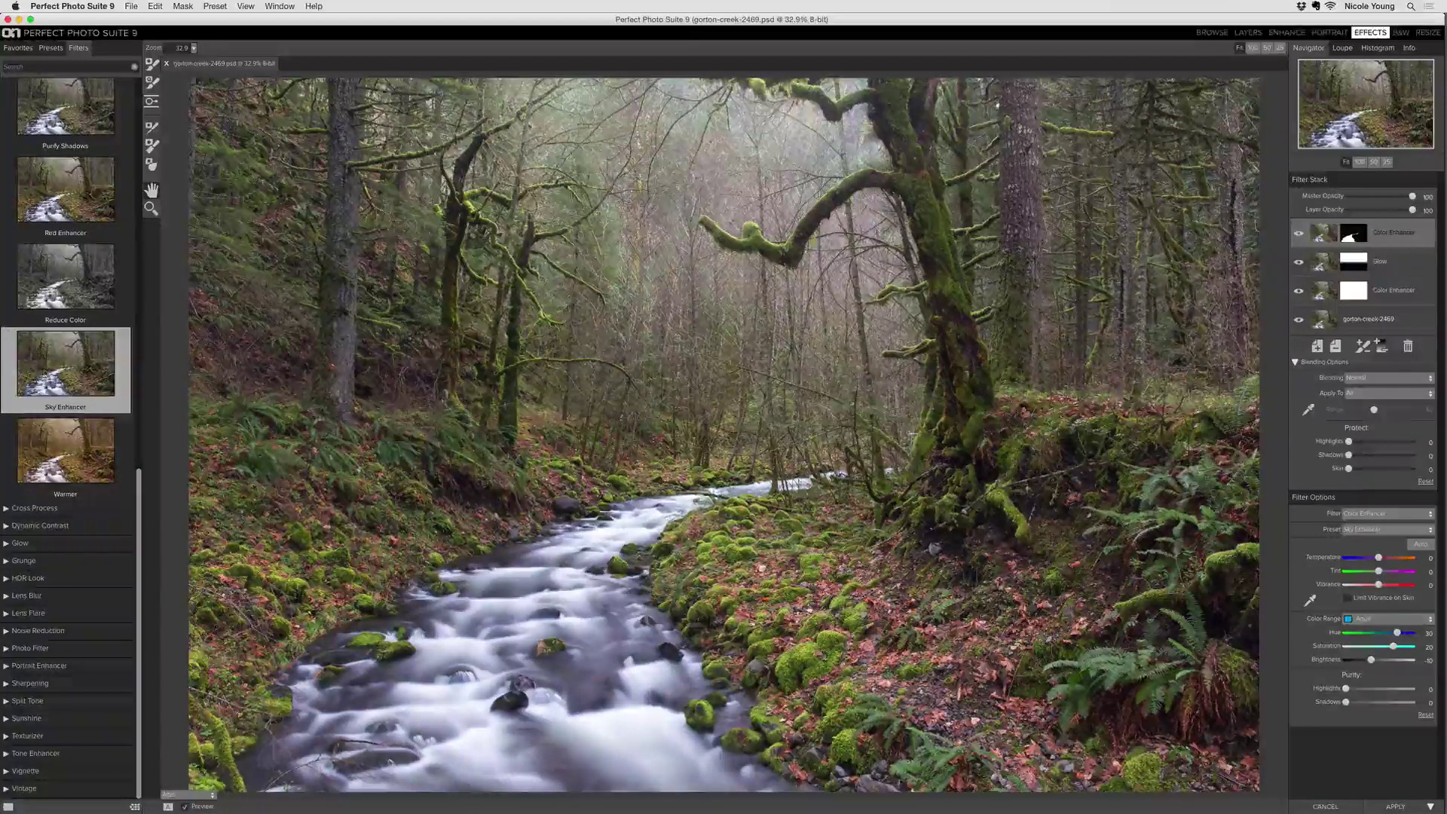
pyautogui.click(1316, 346)
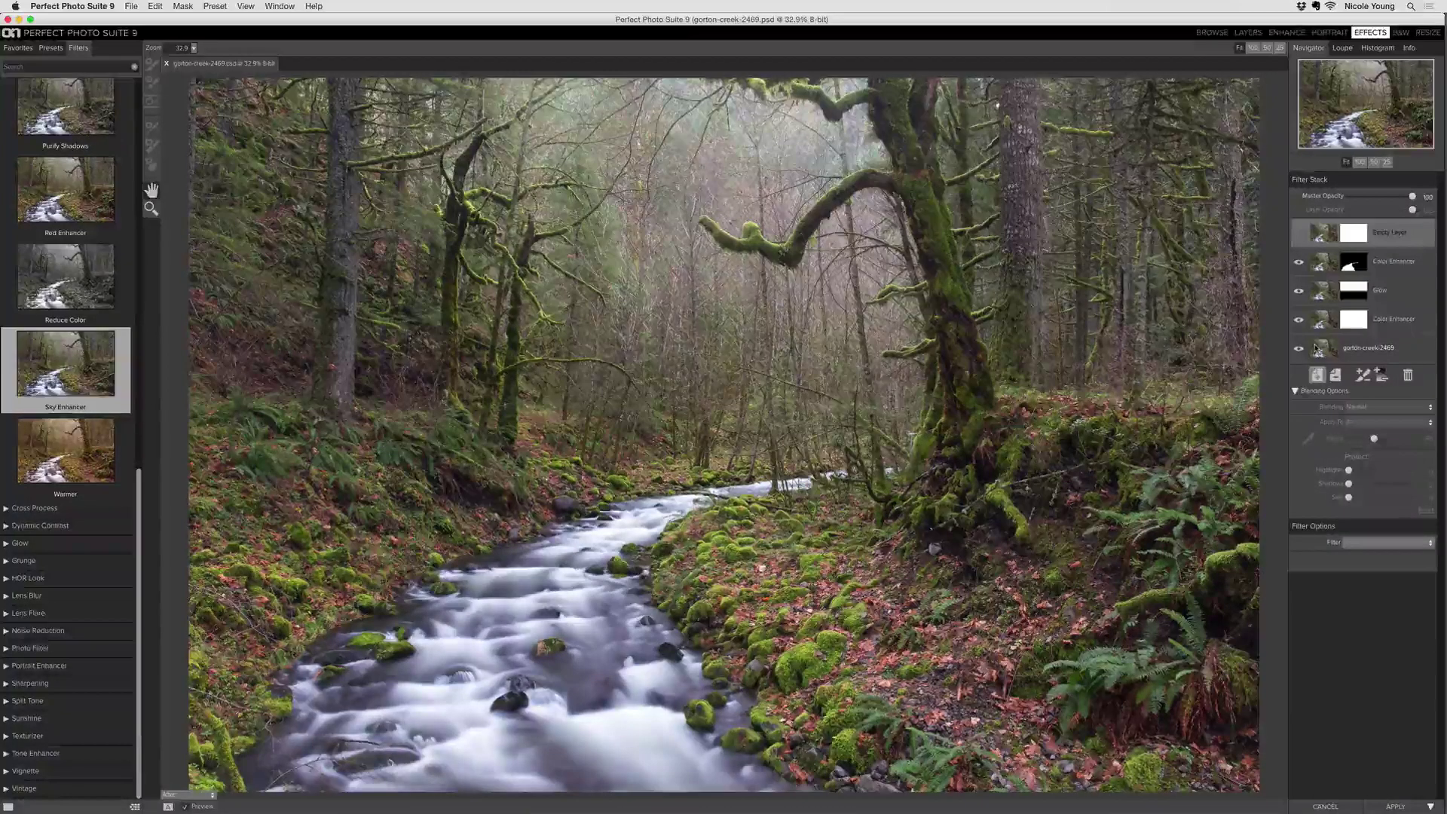
pyautogui.scroll(2, 84, 290)
pyautogui.scroll(10, 85, 291)
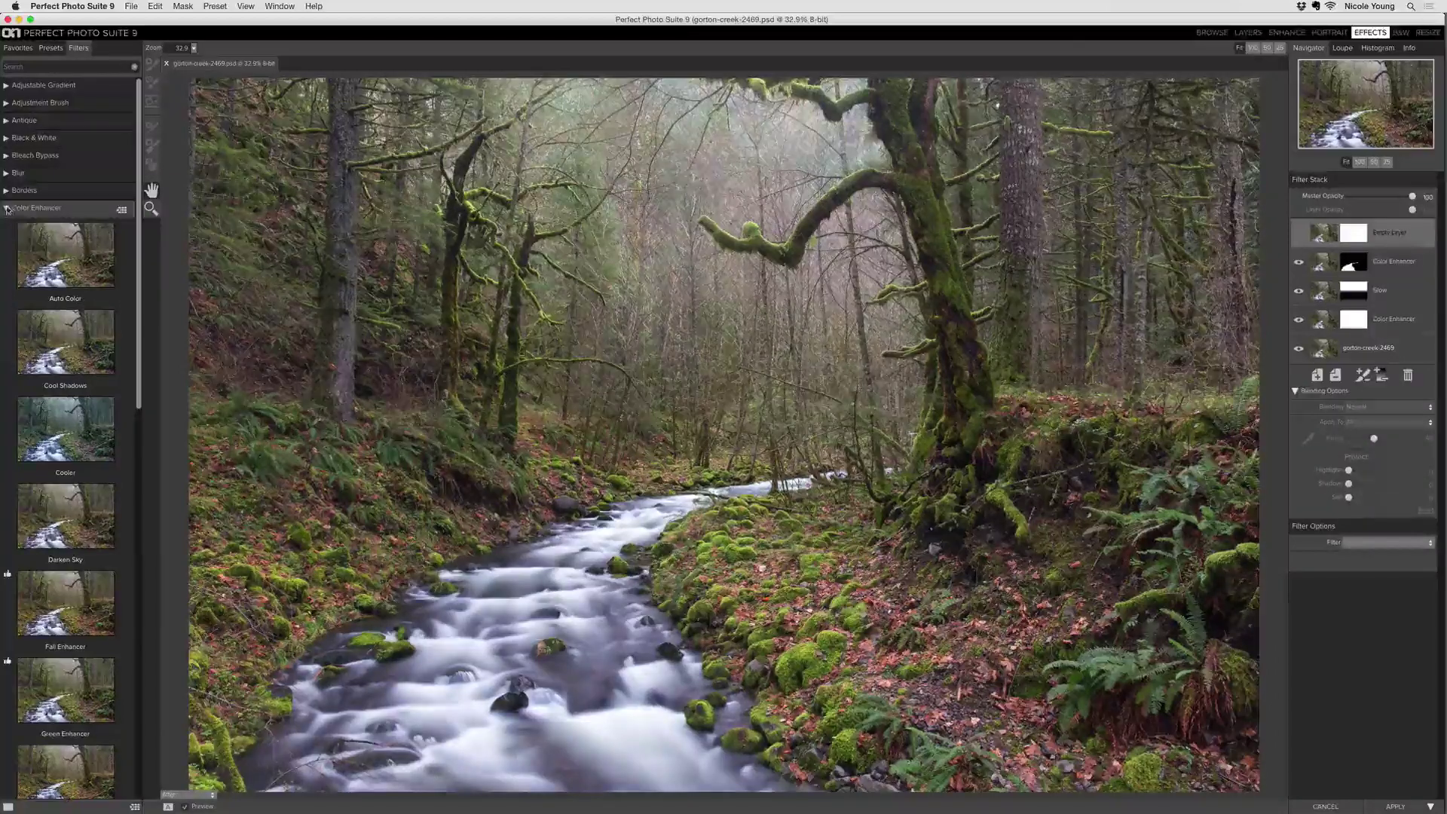
pyautogui.click(6, 210)
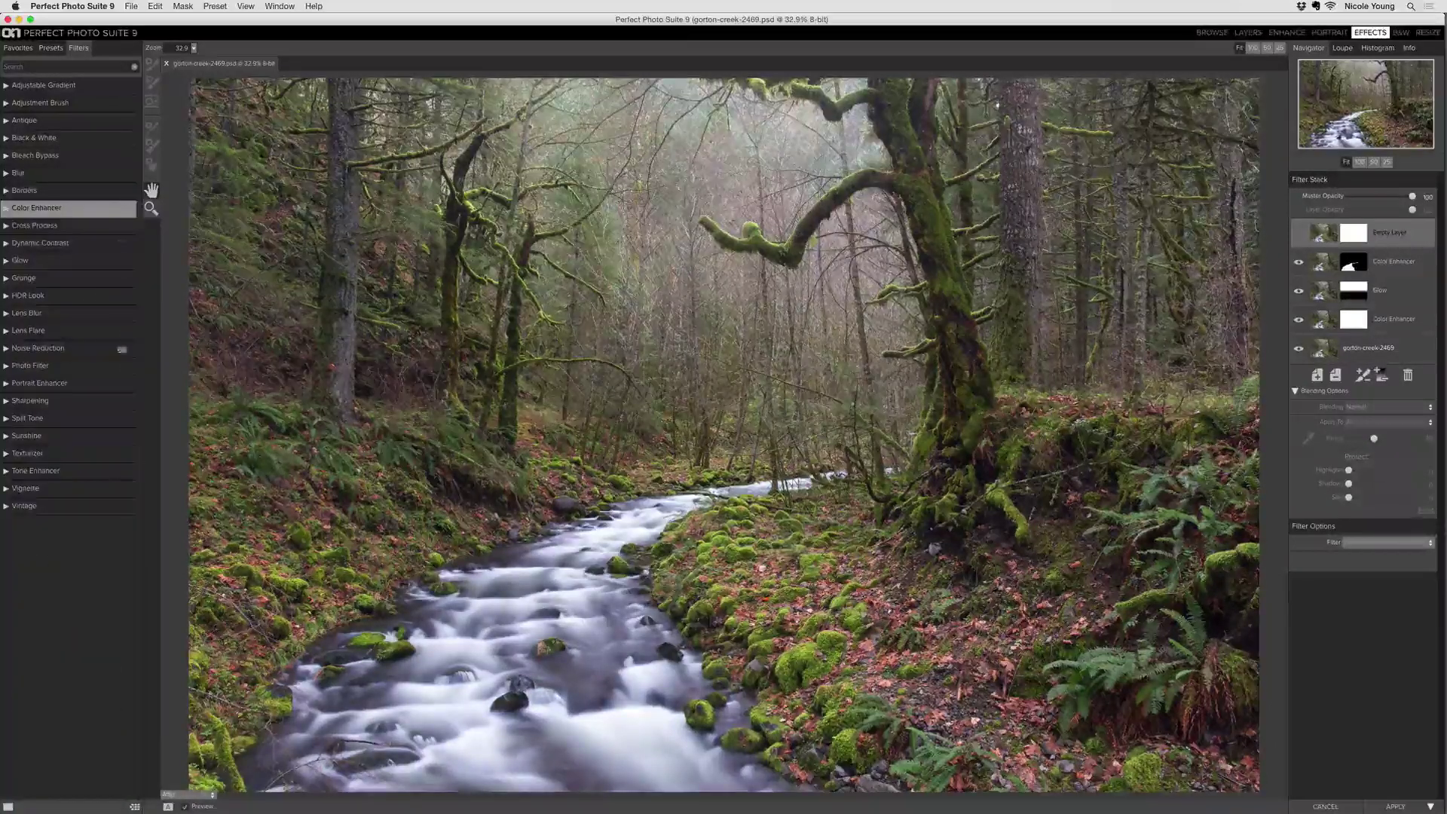
pyautogui.click(7, 435)
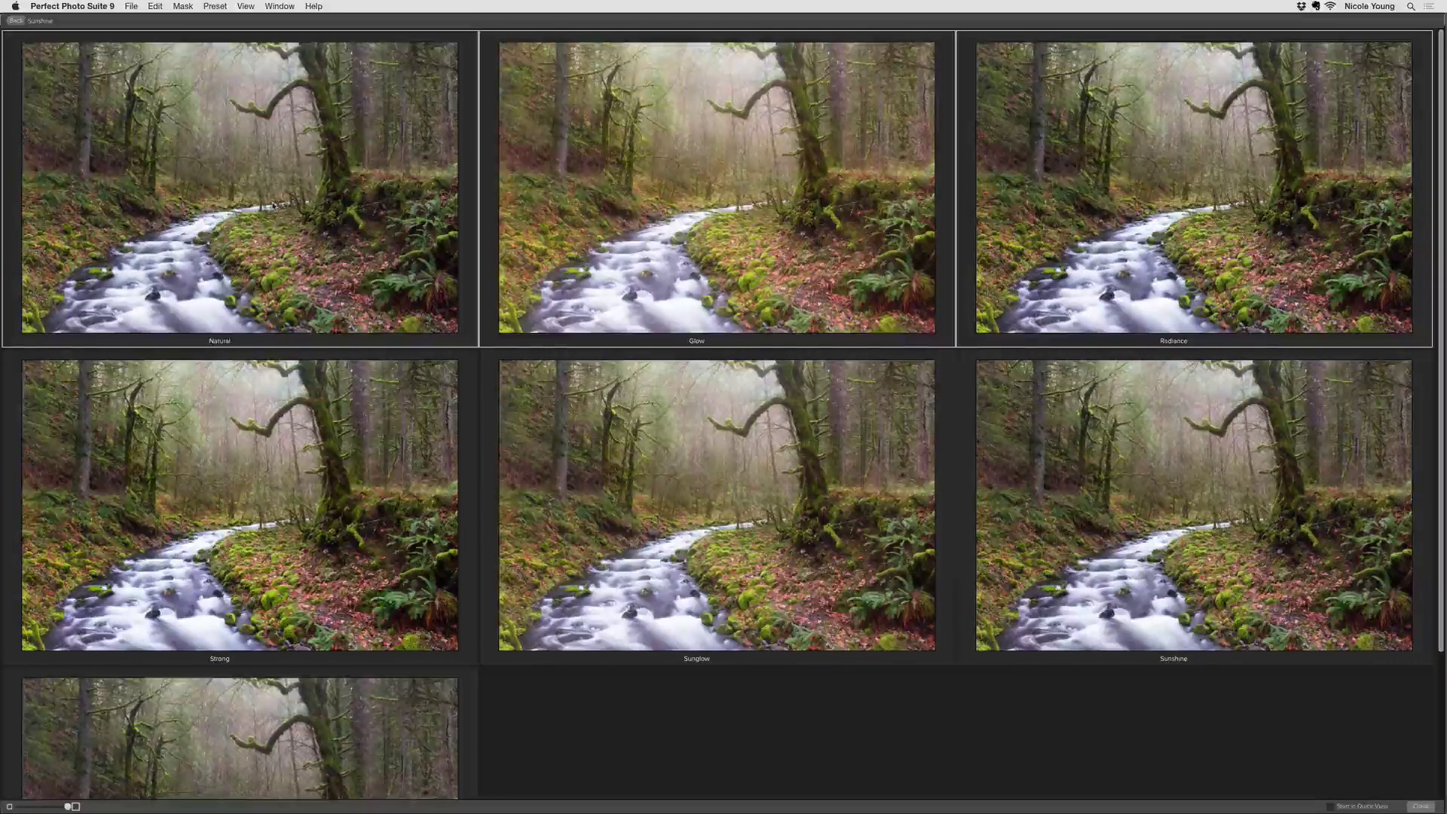
# - Compare the Sunshine filter's preset previews and apply the Sunshine preset to the new layer
pyautogui.scroll(-3, 273, 206)
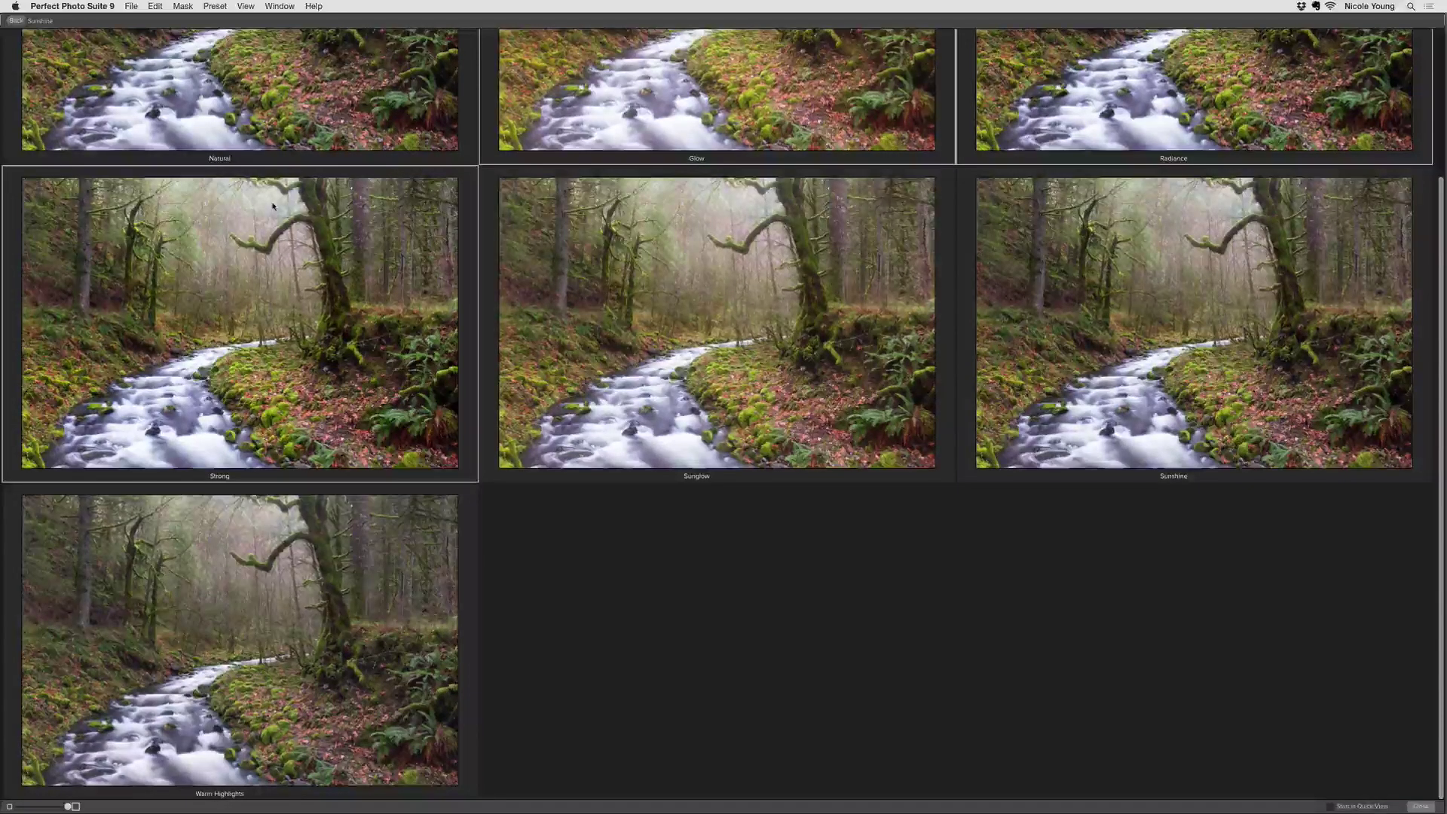
pyautogui.scroll(3, 273, 206)
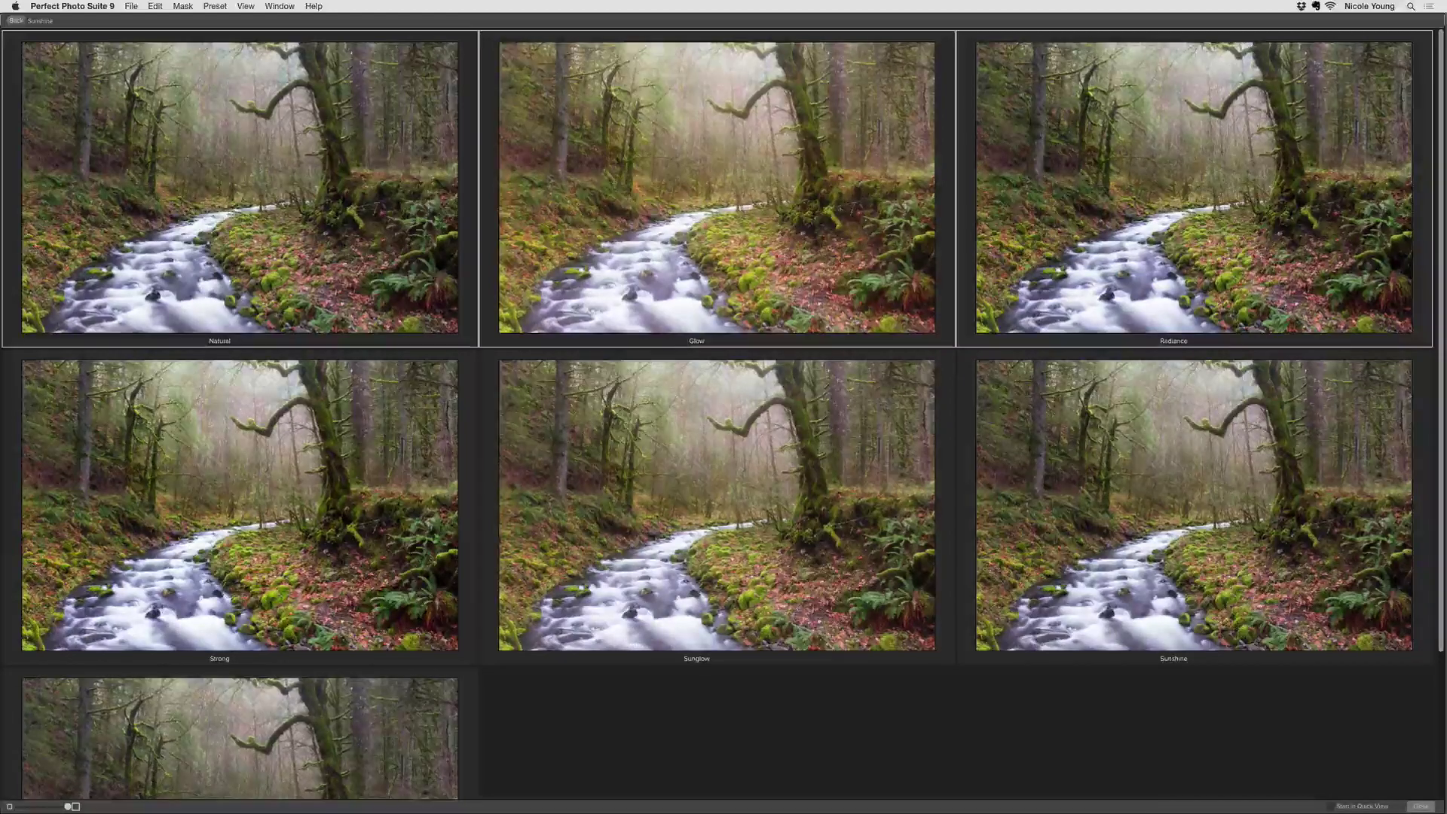
pyautogui.click(1147, 480)
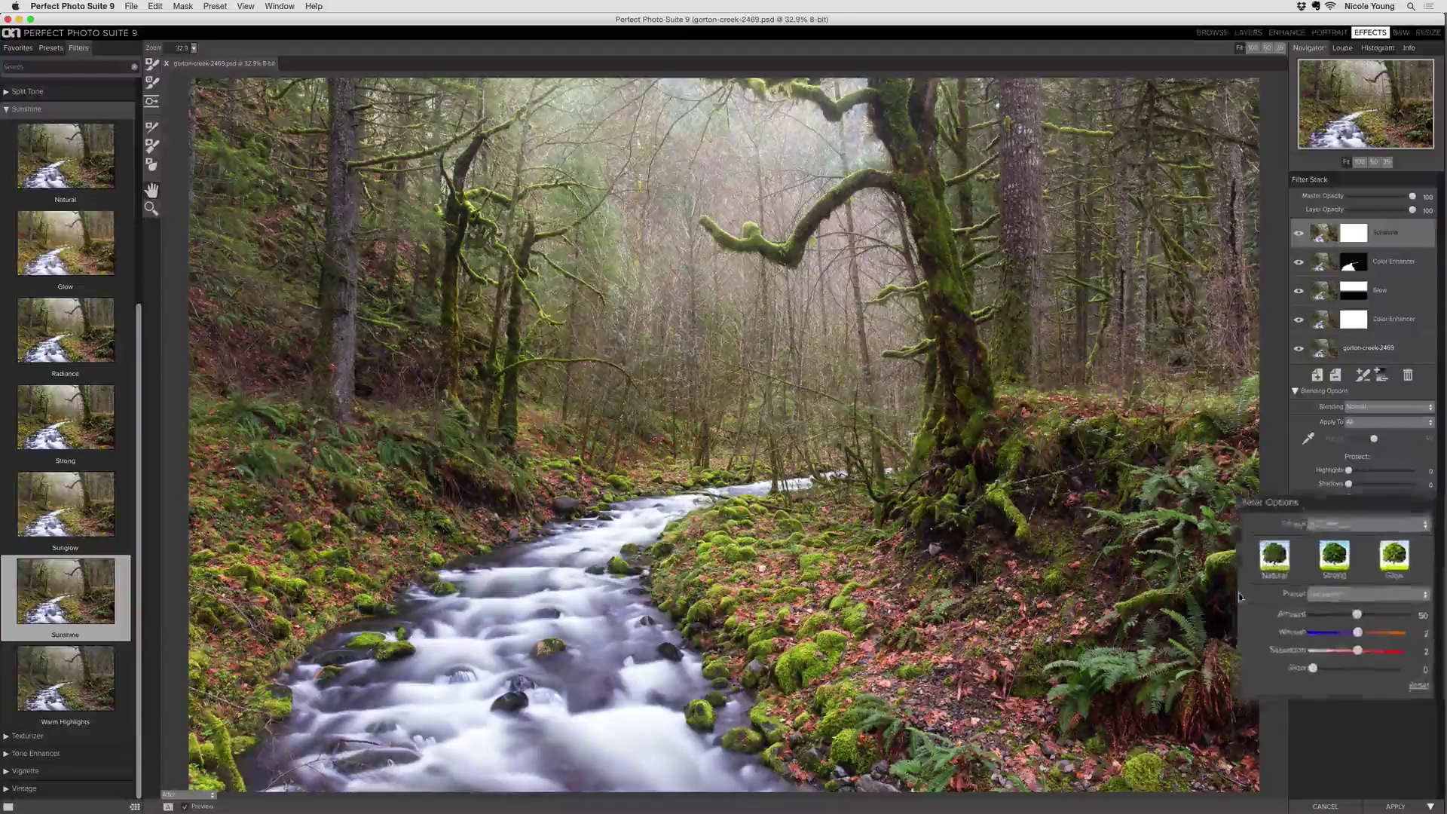
# - Set the Sunshine layer's Amount to 73 and Warmth to -1, try a Glow of 16 and return it to 0
pyautogui.moveTo(1335, 618); pyautogui.dragTo(1352, 621)
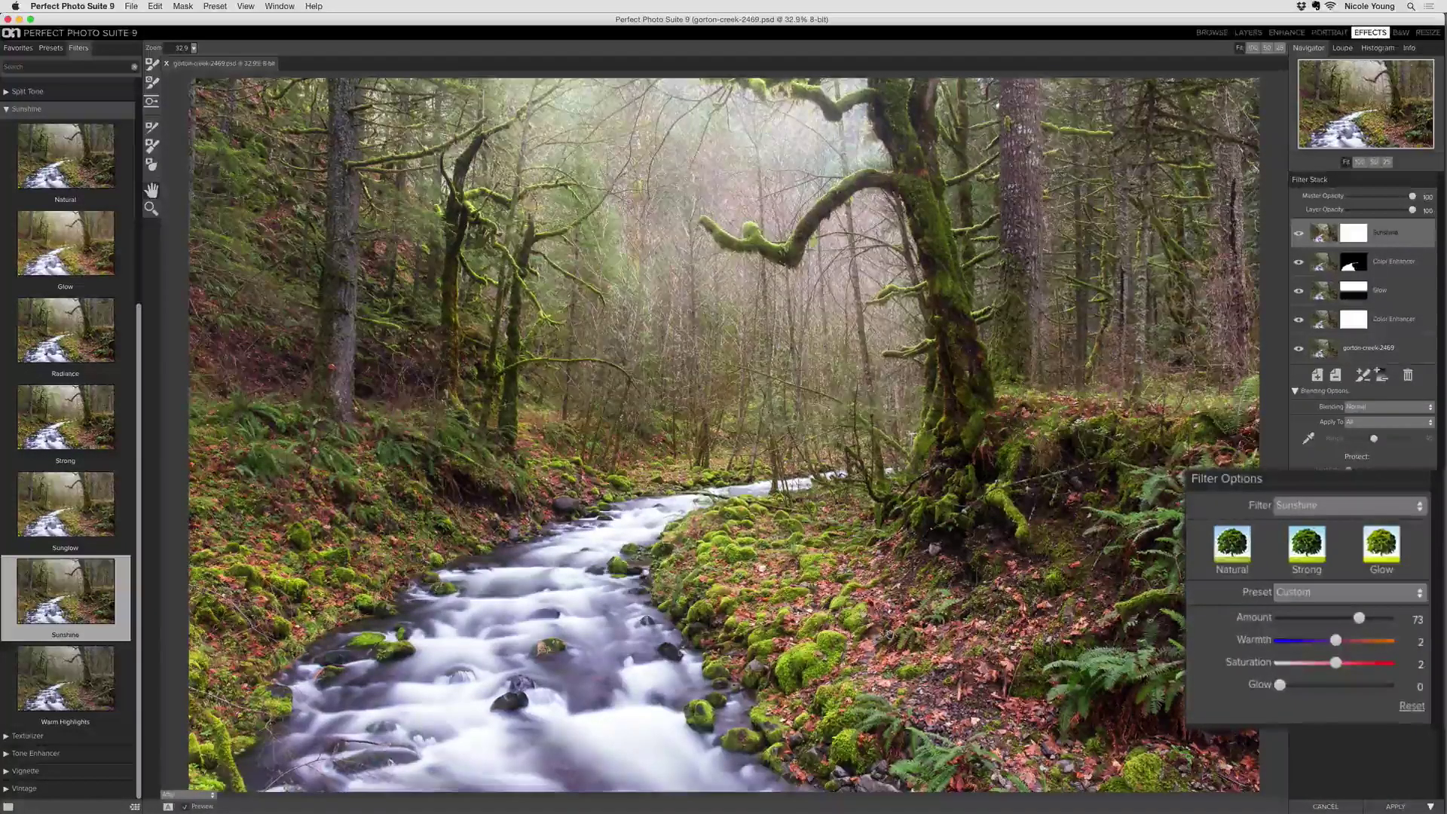
pyautogui.click(1328, 640)
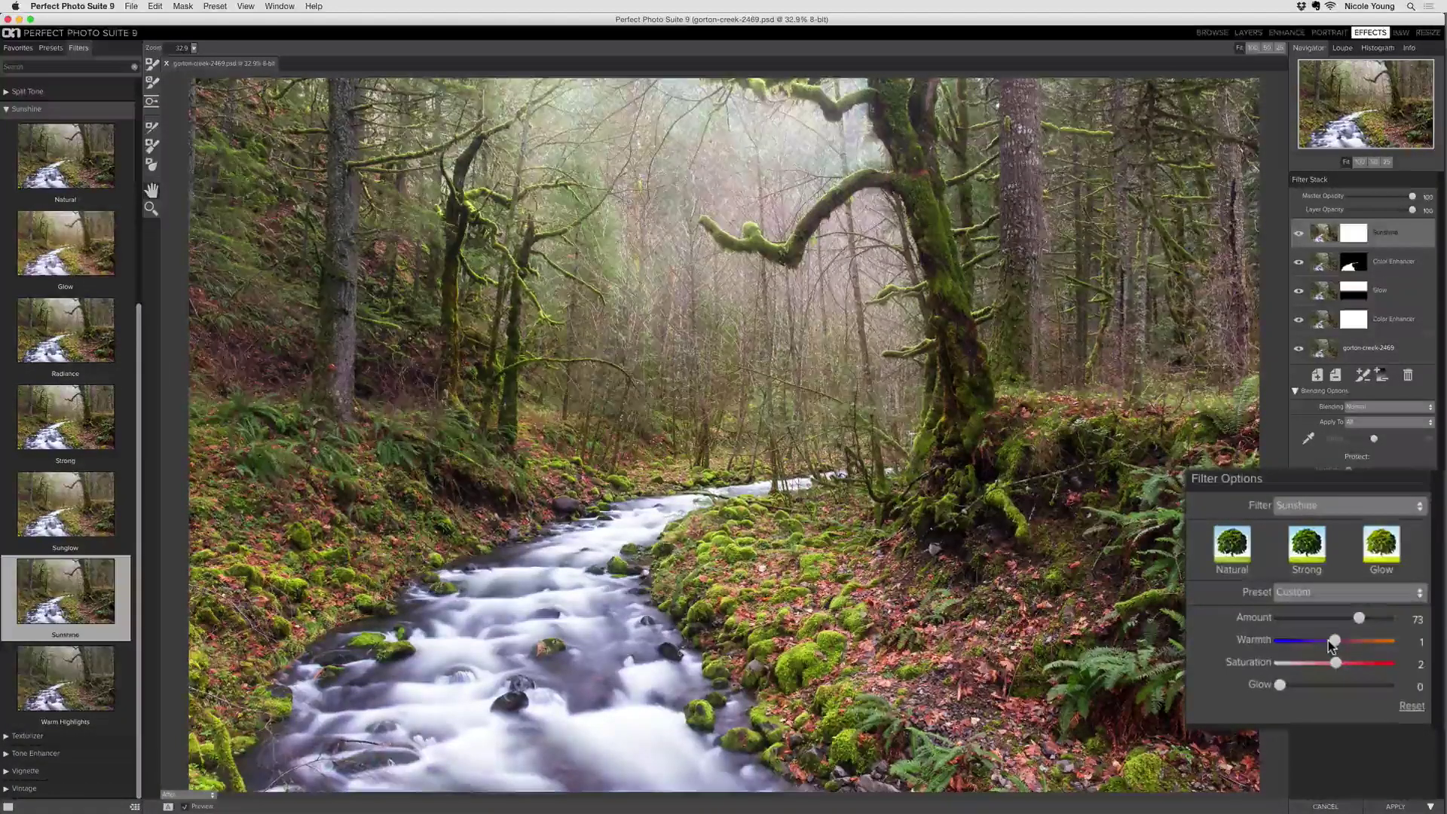
pyautogui.click(1406, 641)
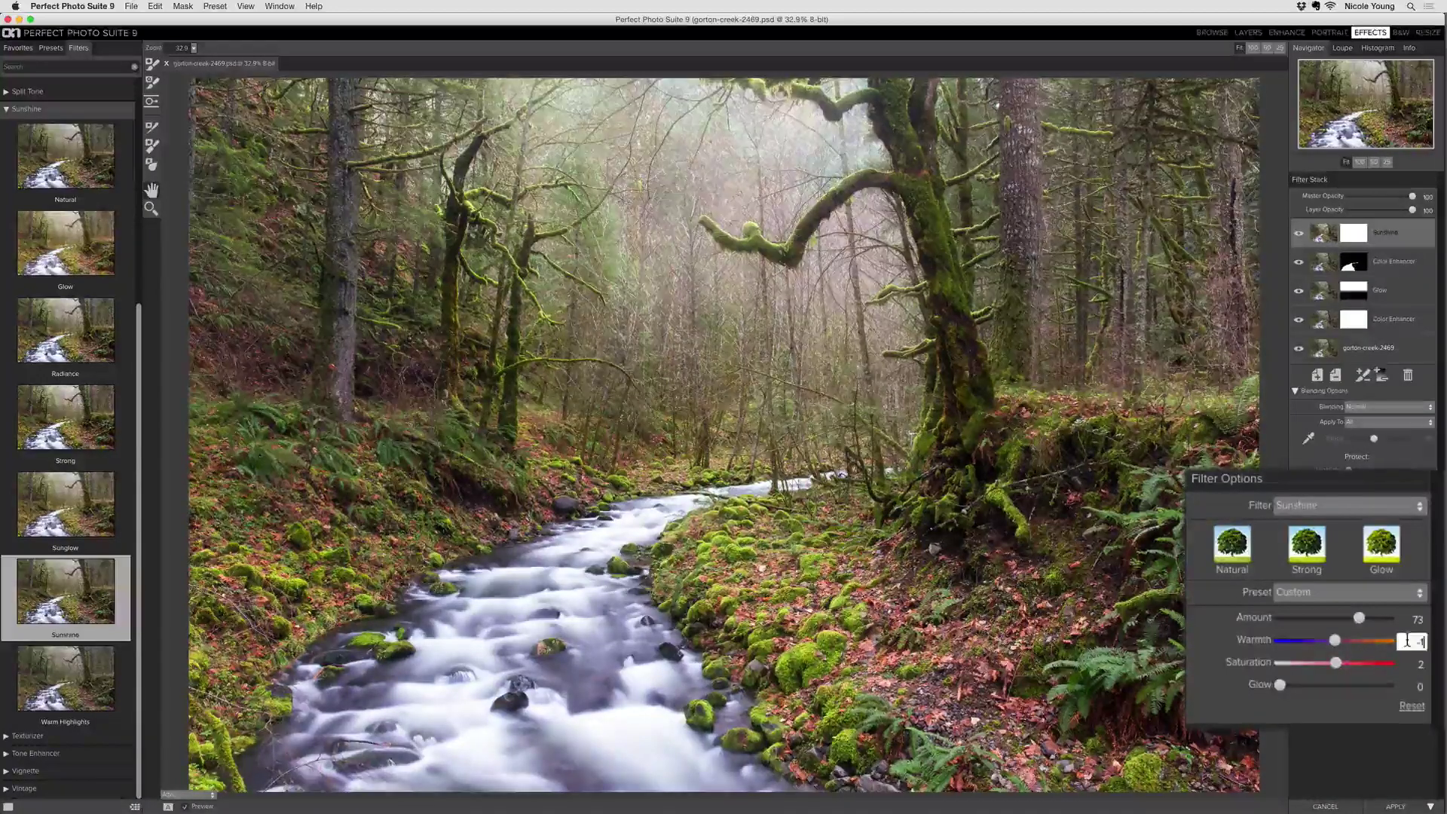
pyautogui.press('Return')
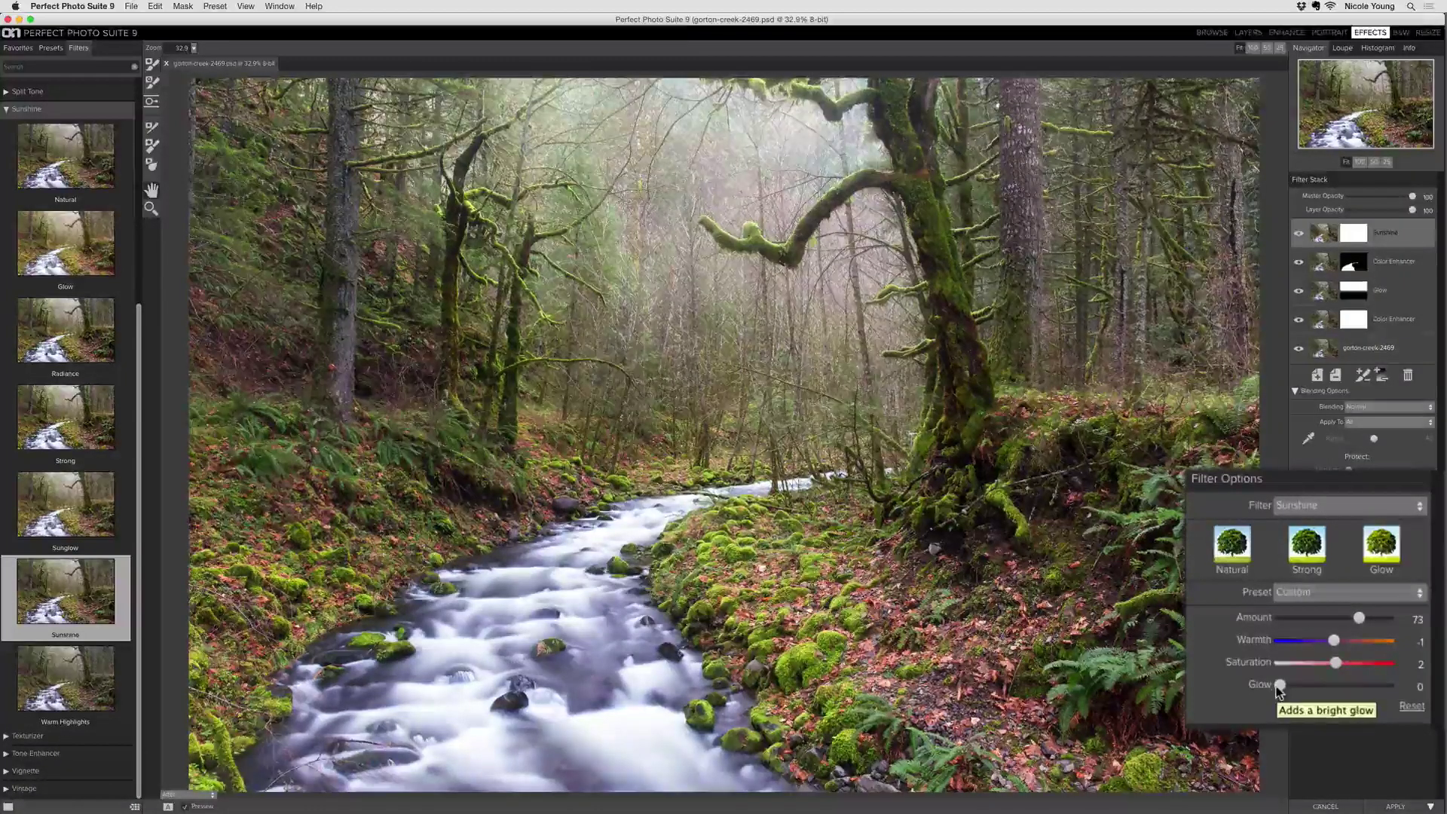
pyautogui.moveTo(1280, 687); pyautogui.dragTo(1293, 692)
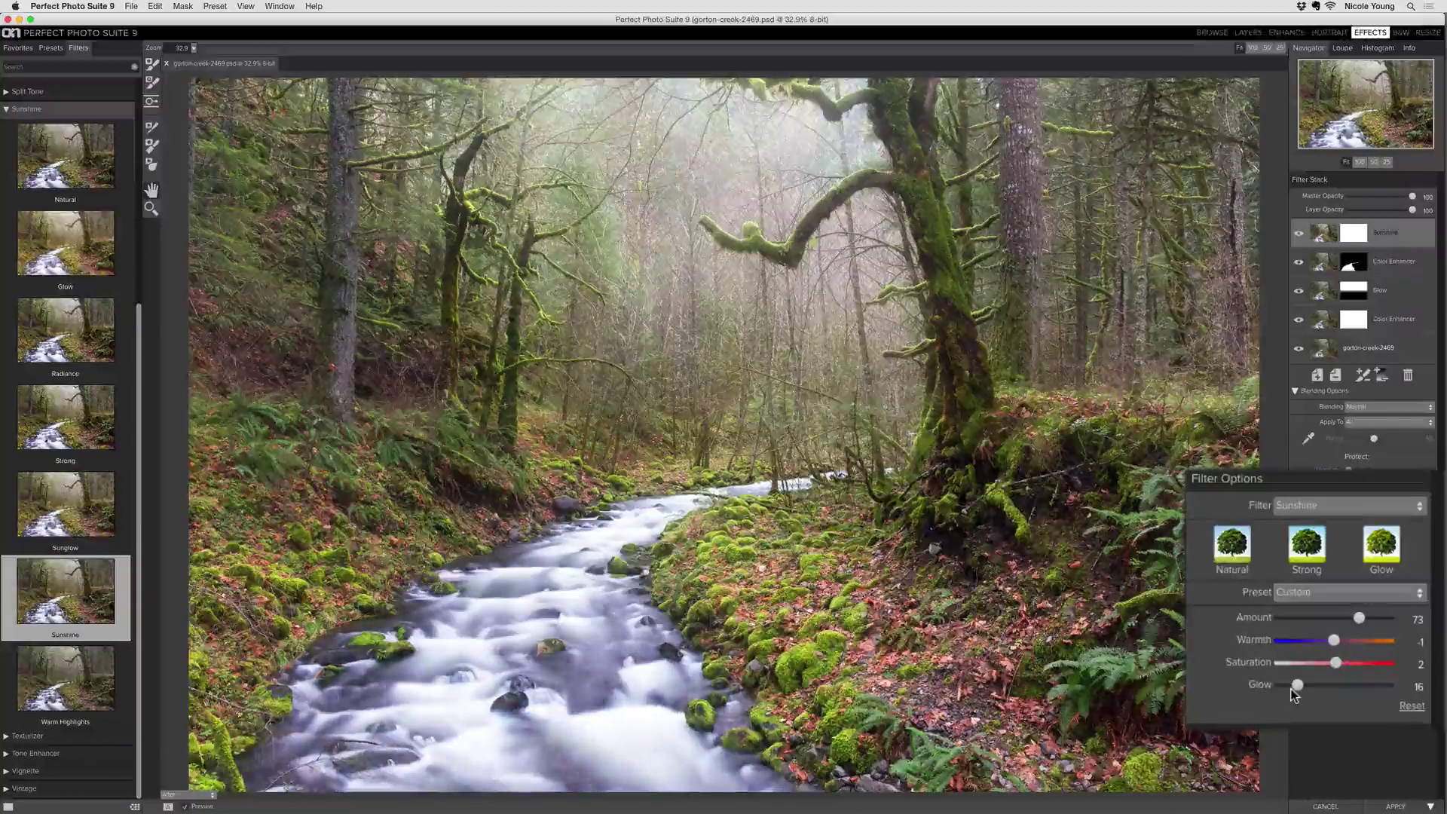
pyautogui.moveTo(1284, 690); pyautogui.dragTo(1266, 695)
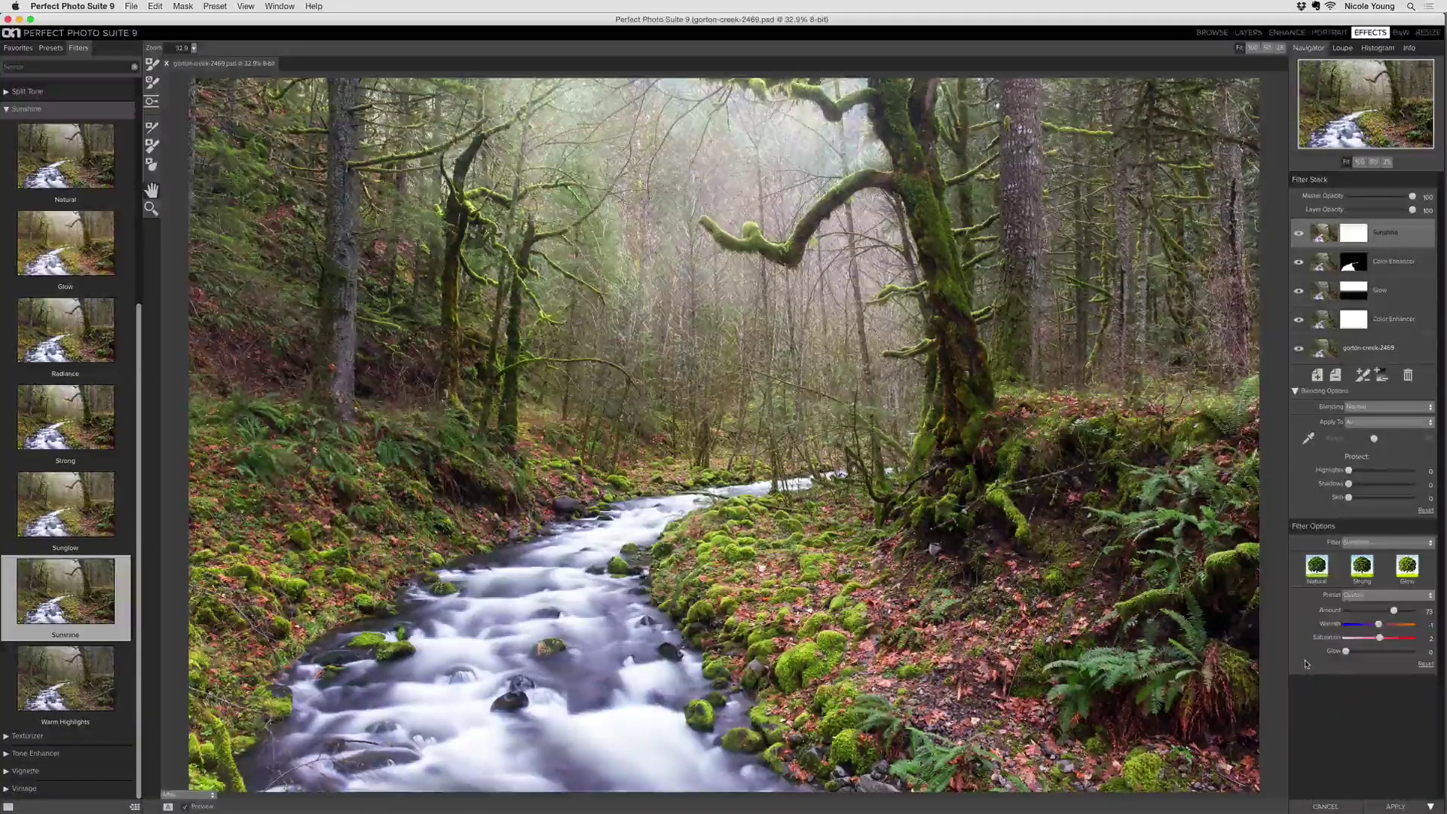
# - Compare the photo with and without the Sunshine layer by toggling its visibility several times
pyautogui.click(1298, 235)
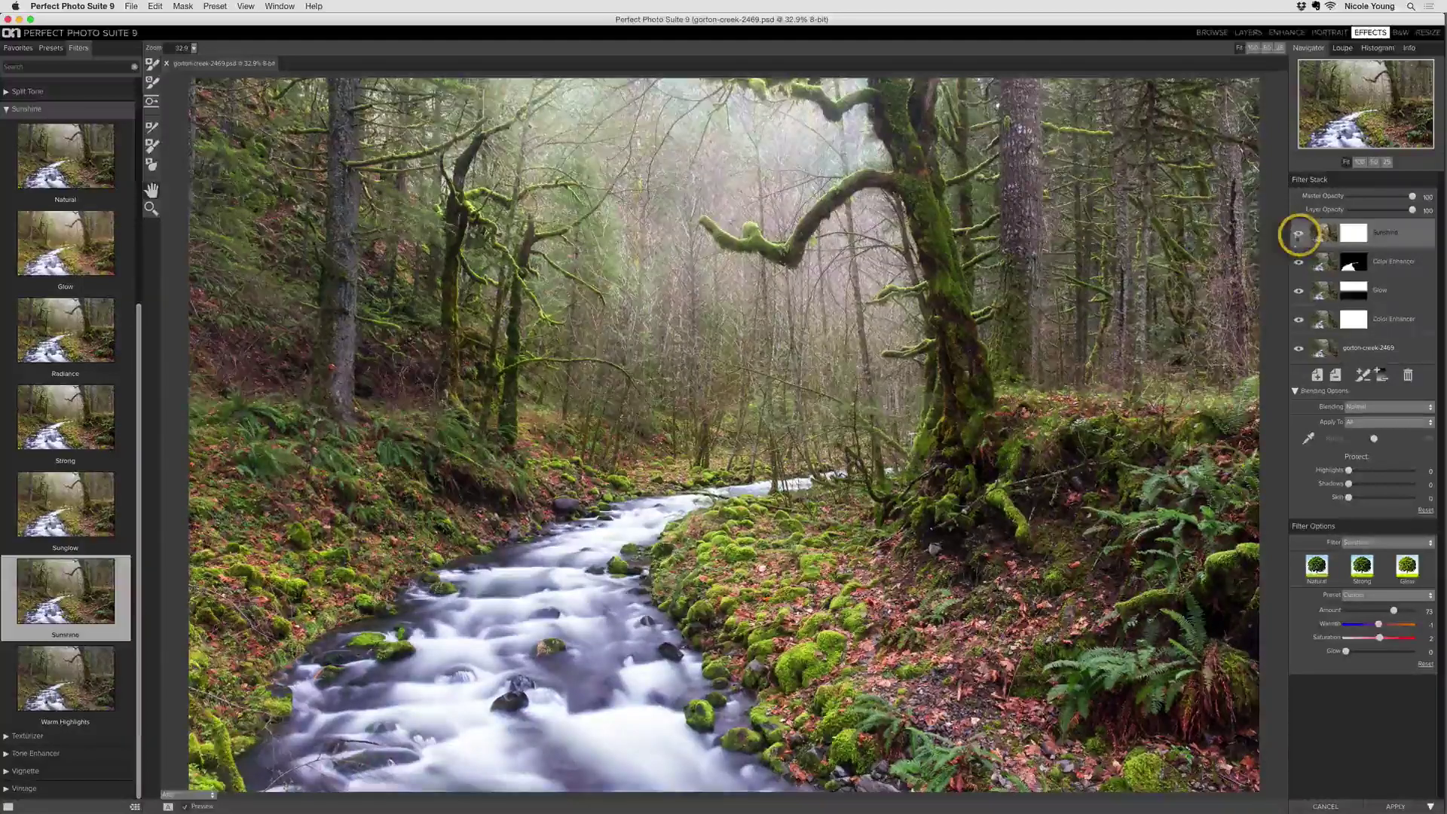
pyautogui.click(1298, 235)
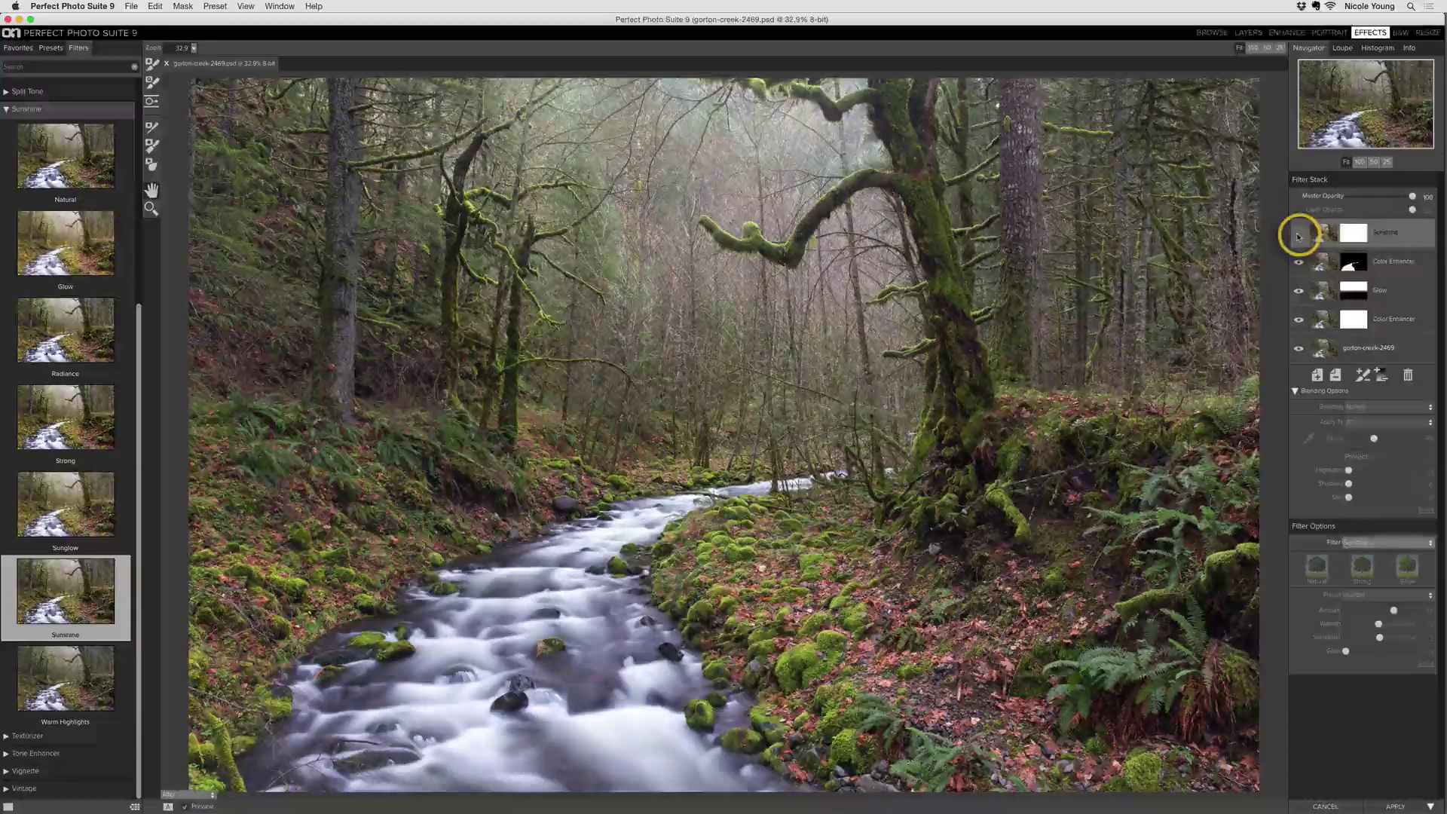
pyautogui.click(1298, 235)
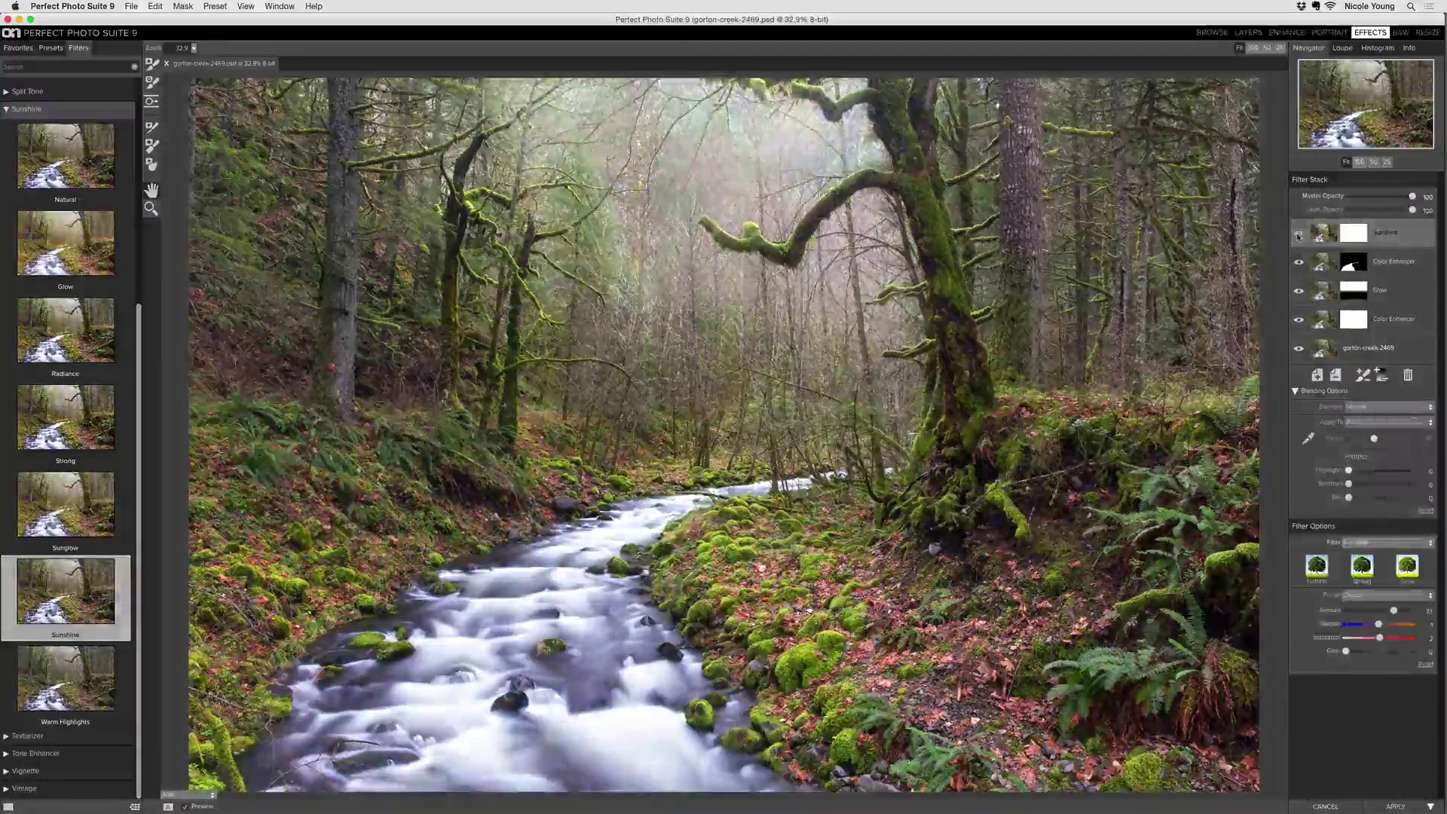
pyautogui.click(1298, 235)
pyautogui.click(1298, 235)
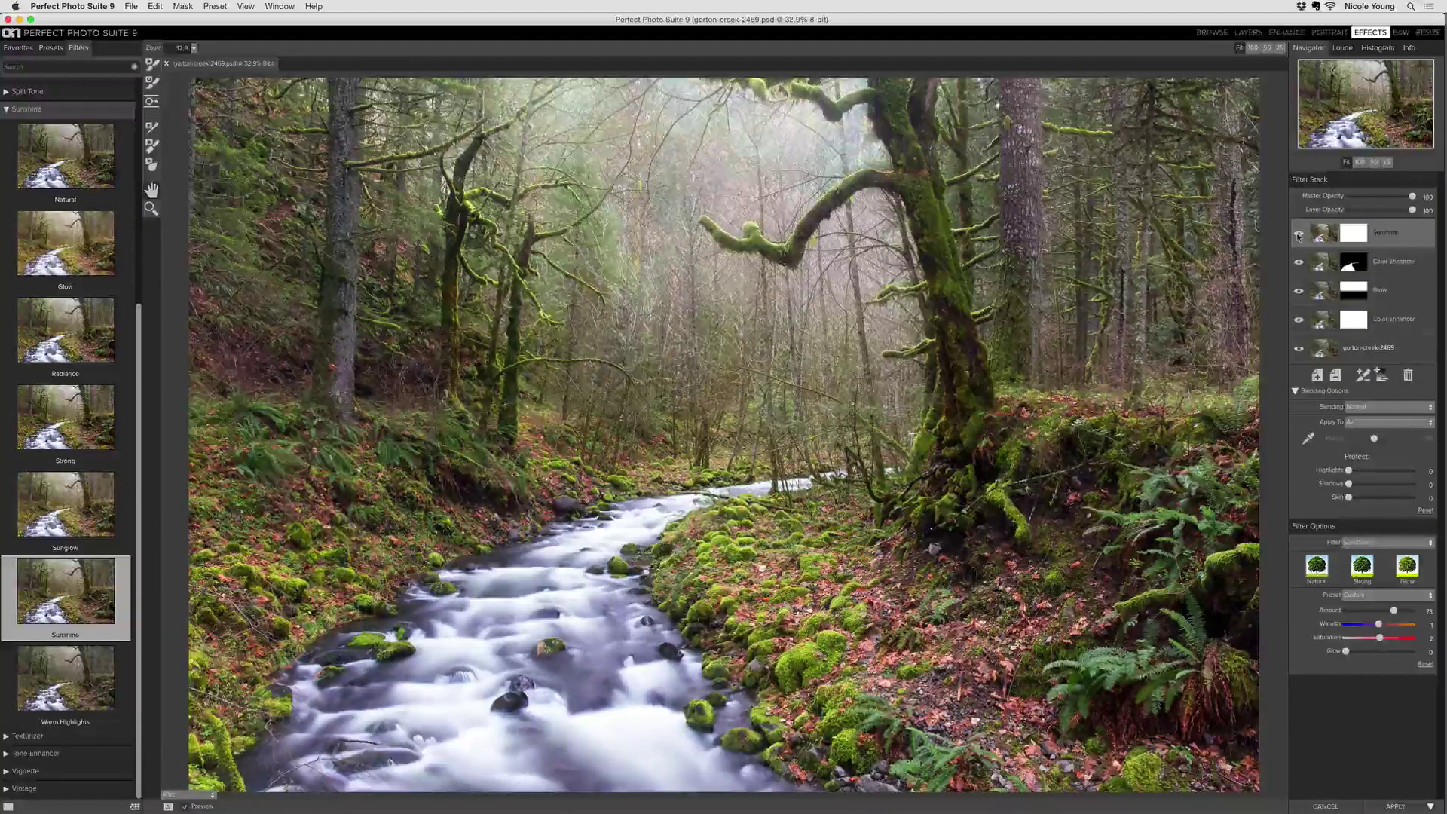
pyautogui.click(1298, 235)
pyautogui.click(1298, 236)
pyautogui.click(1298, 235)
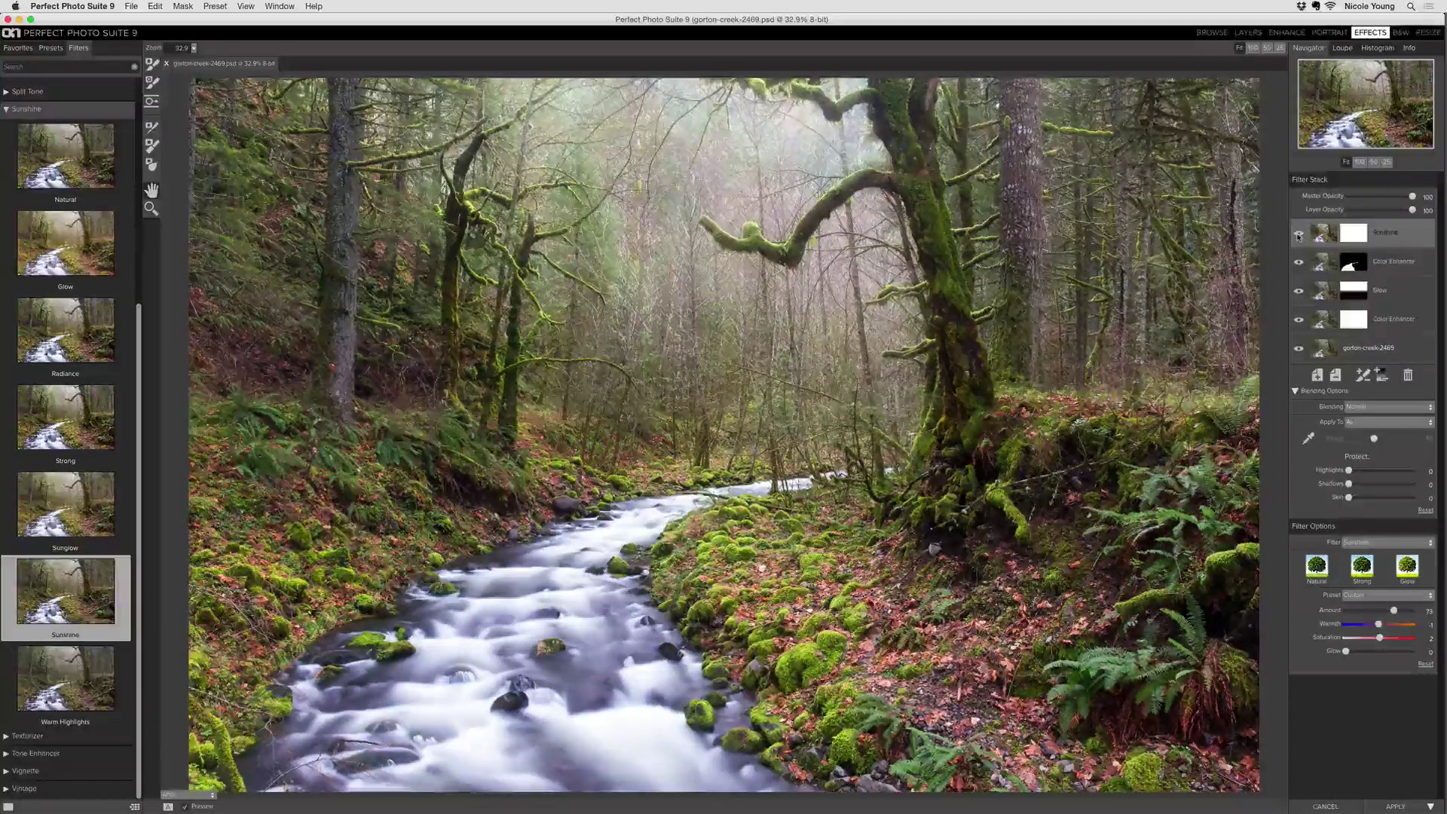
# - Copy the creek mask from the upper Color Enhancer layer and paste it onto the Sunshine layer
pyautogui.click(1407, 266)
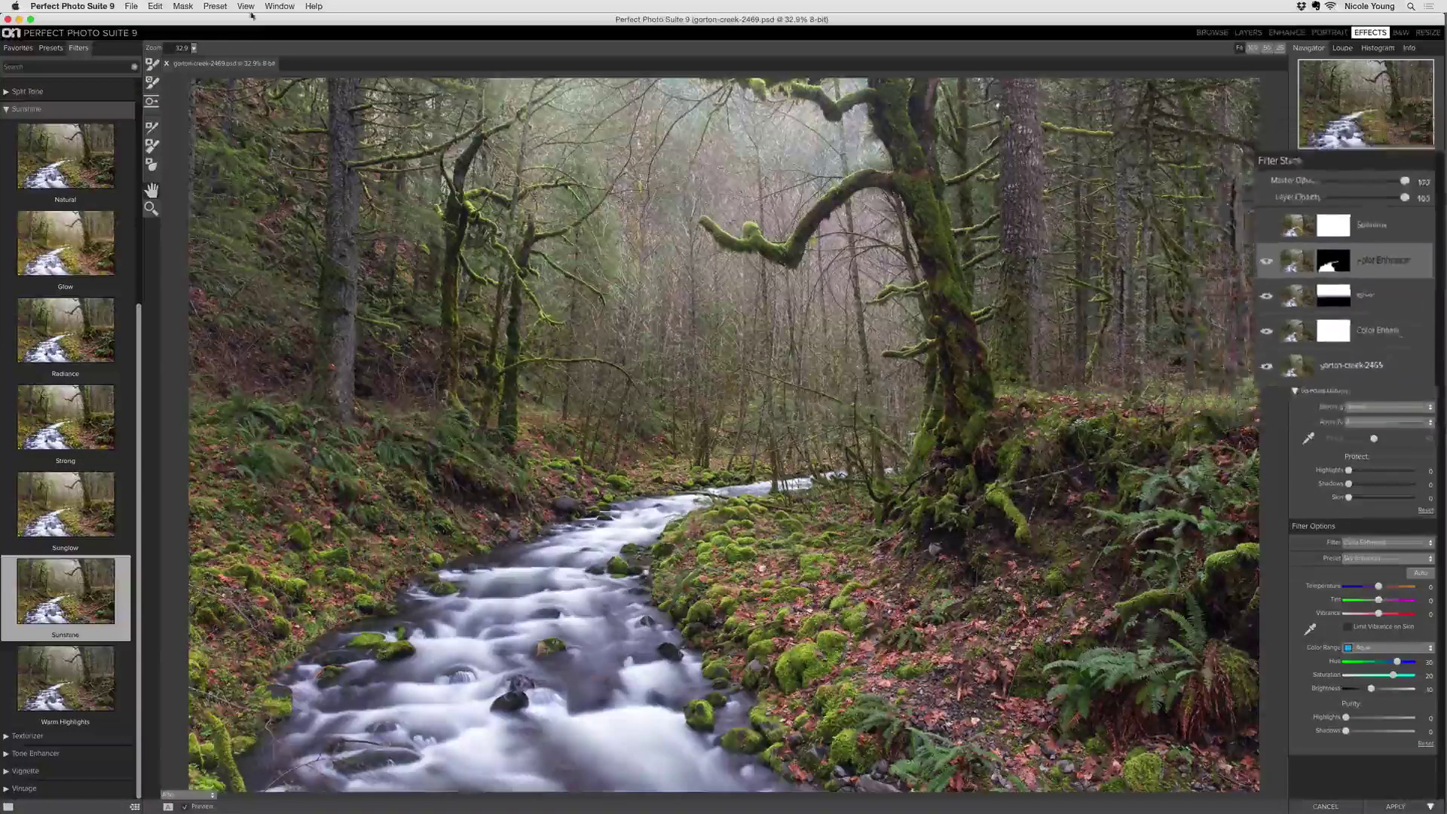
pyautogui.click(184, 6)
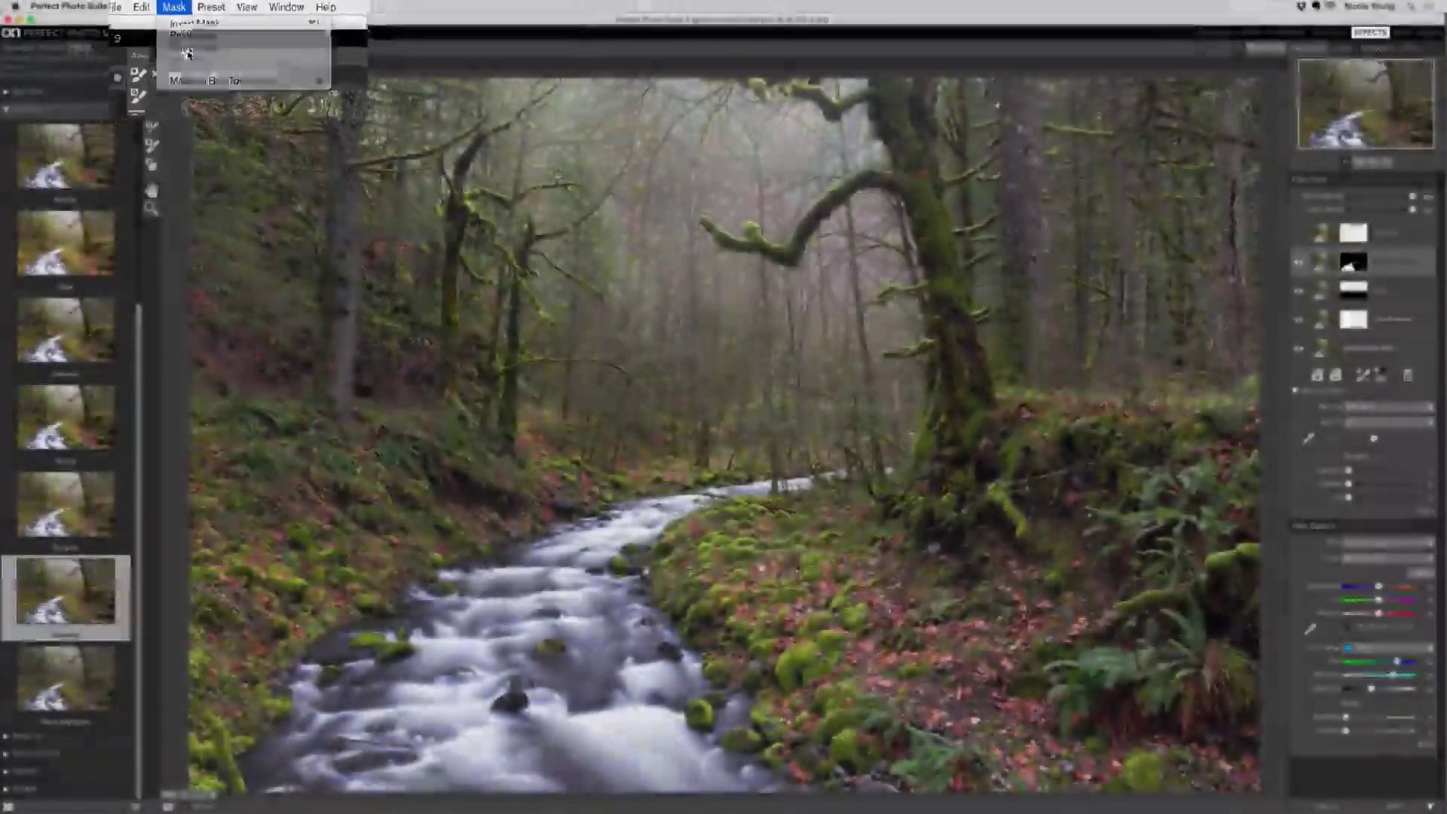
pyautogui.click(195, 45)
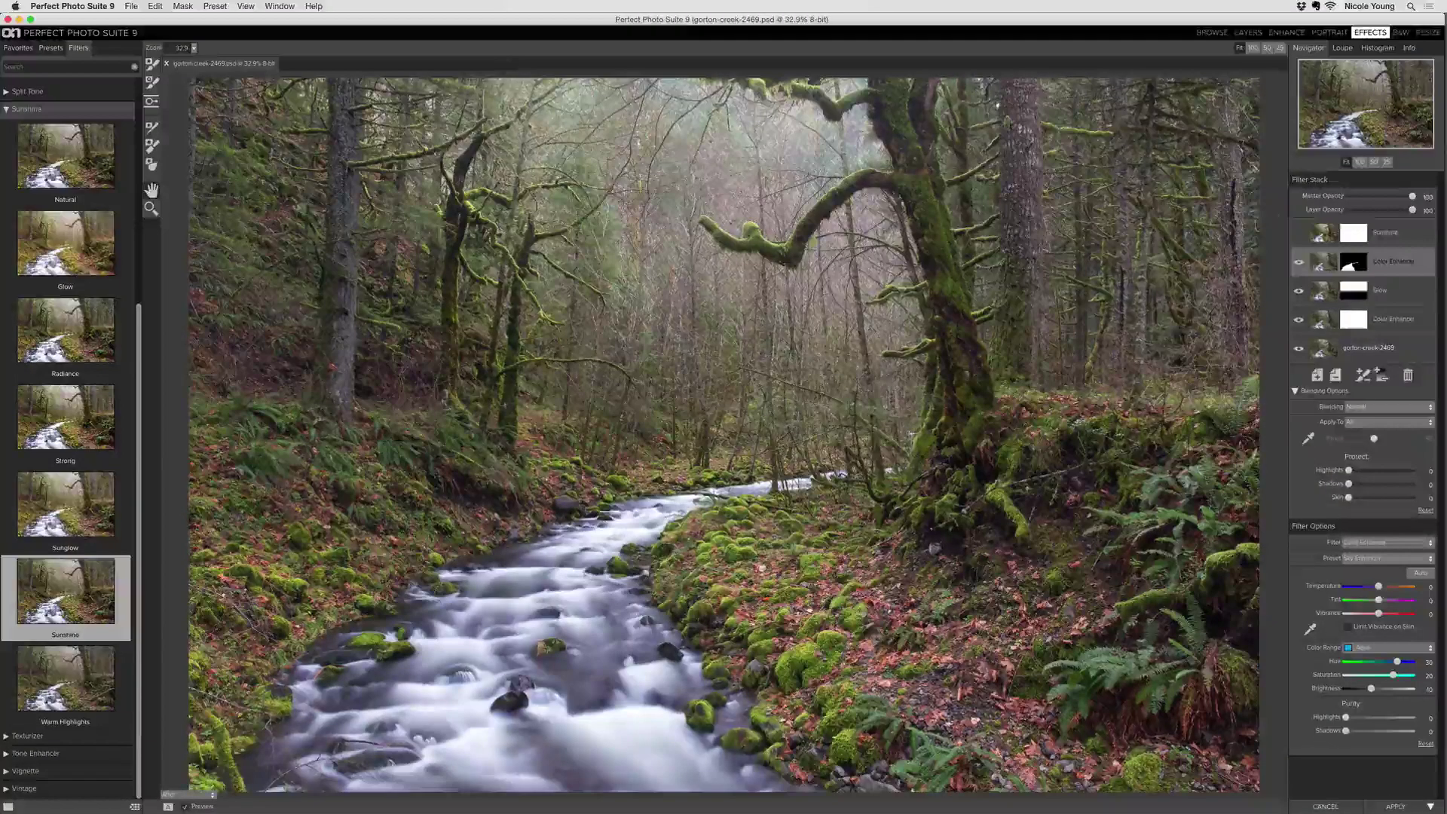
pyautogui.click(1385, 216)
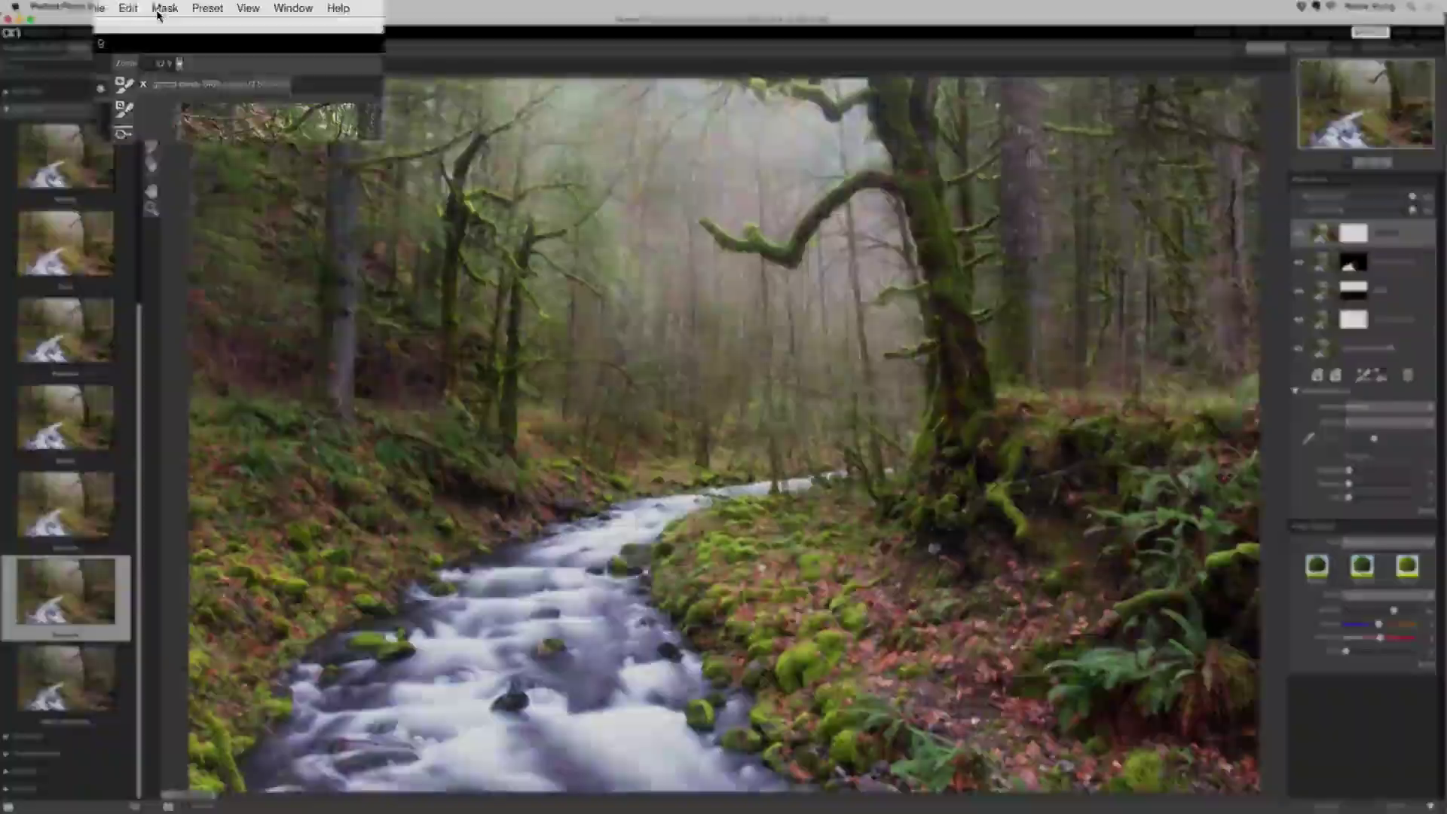
pyautogui.click(183, 6)
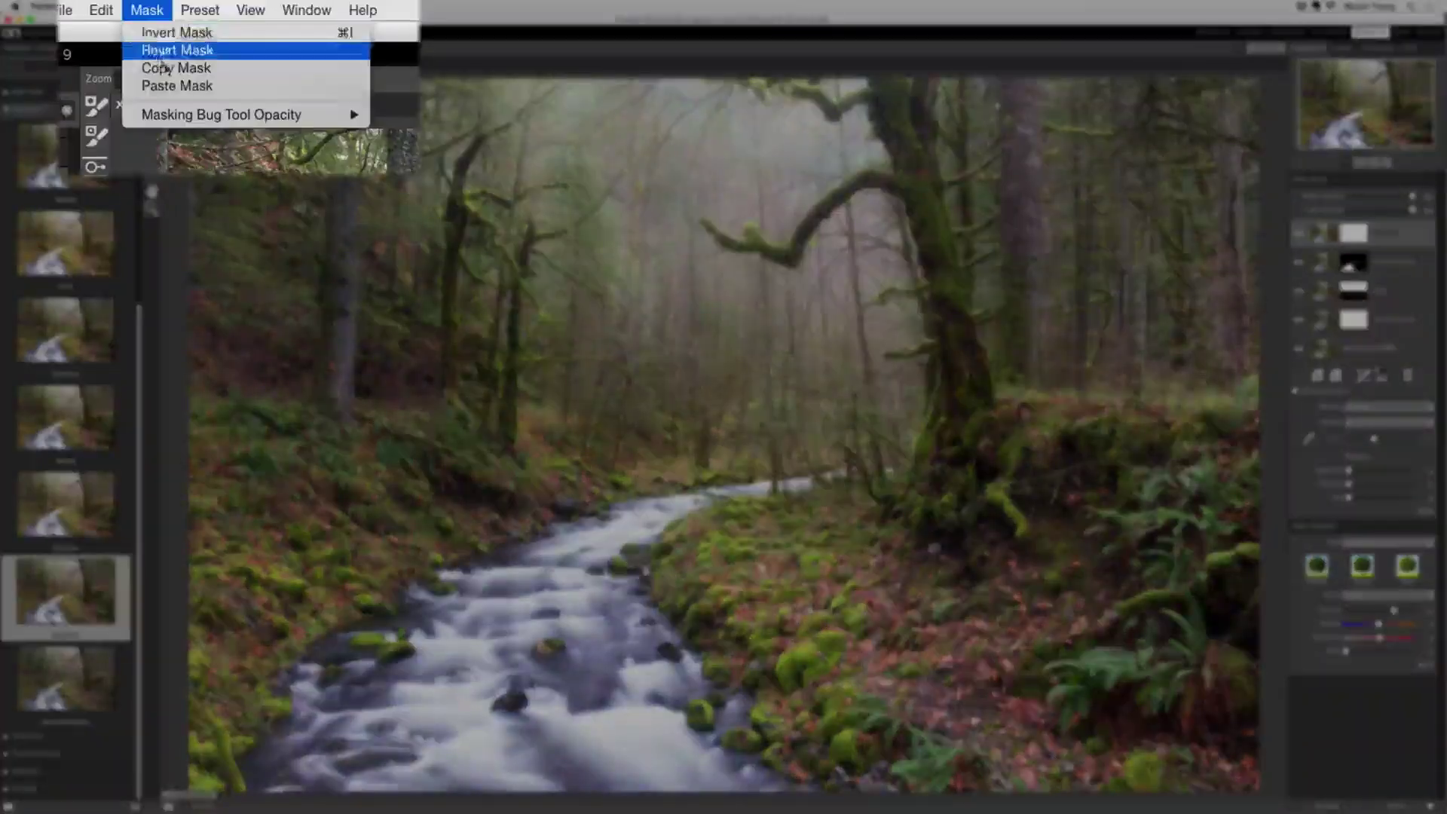
pyautogui.click(202, 56)
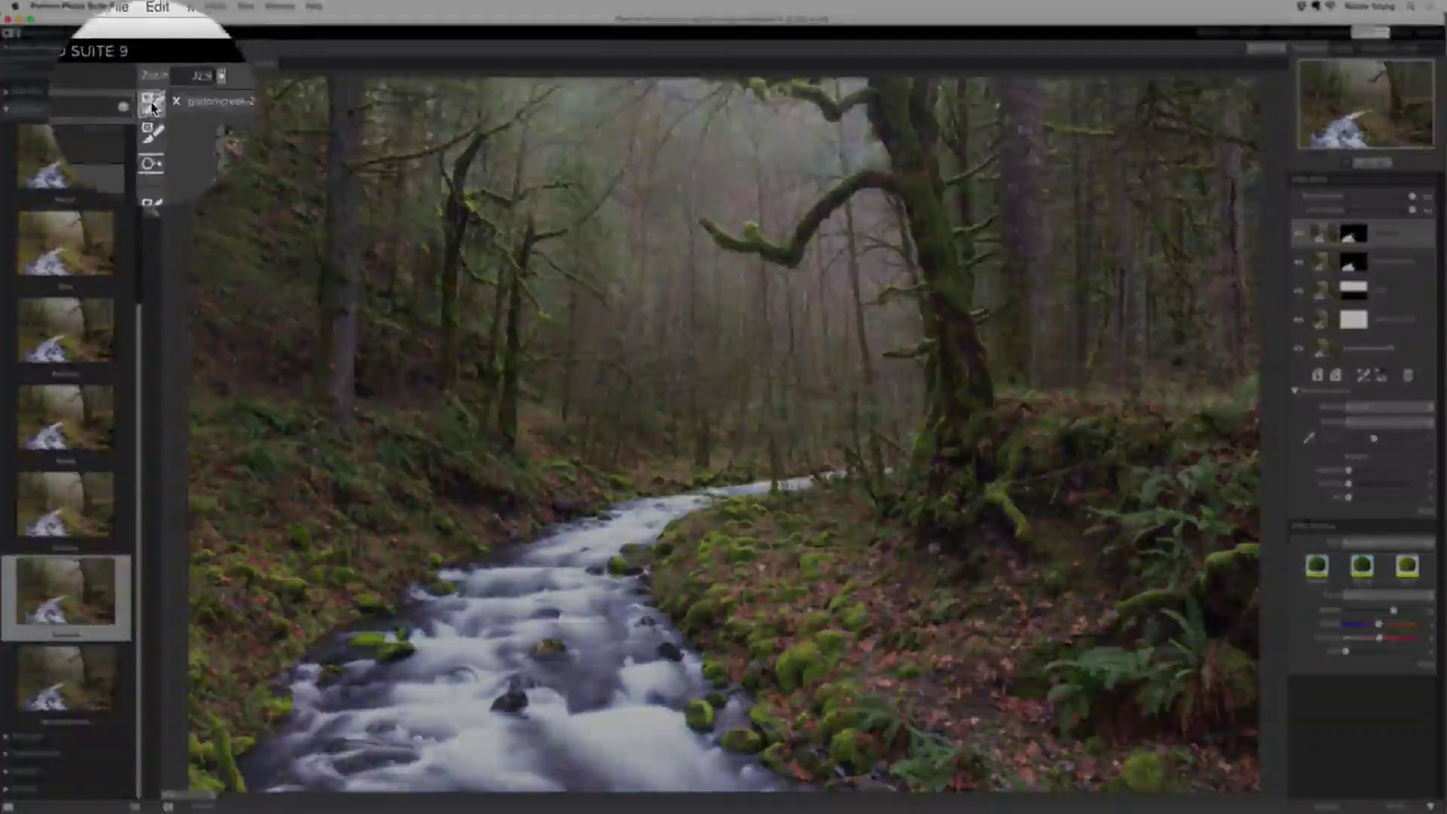
# - Invert the Sunshine layer's mask to exclude the creek, lower the layer opacity to 60, and check the before/after preview
pyautogui.click(151, 67)
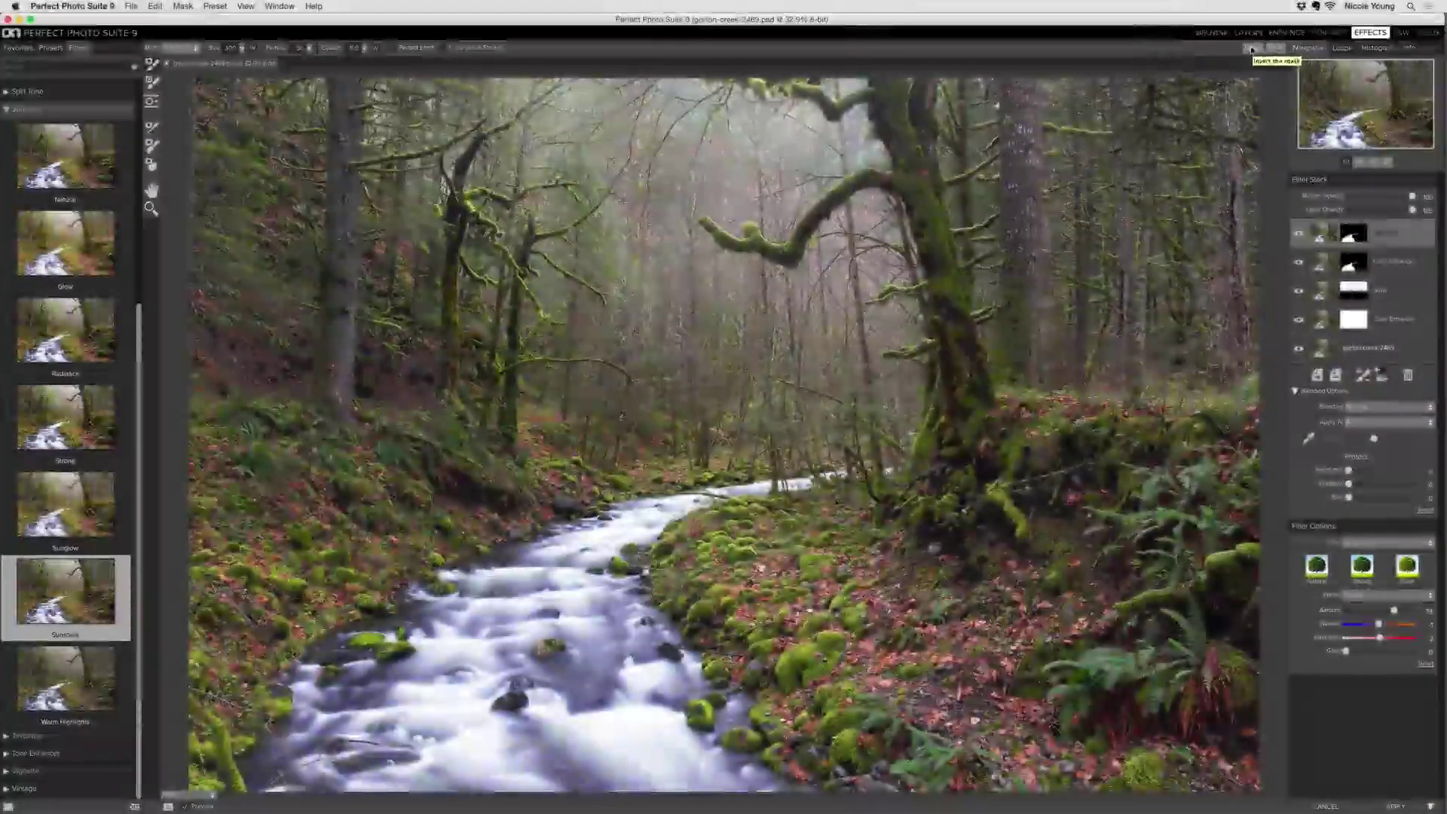
pyautogui.click(1251, 48)
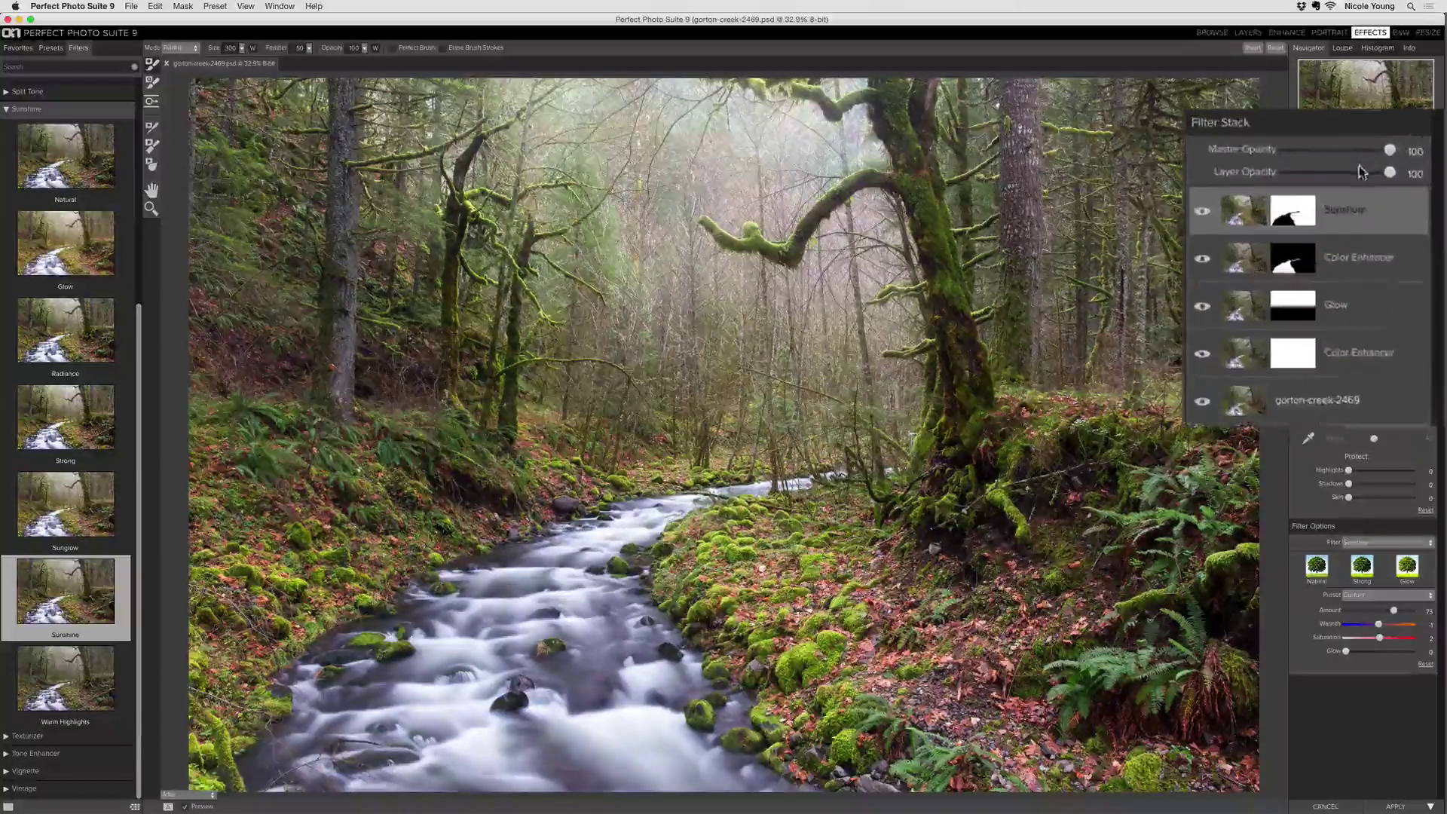
pyautogui.click(1354, 172)
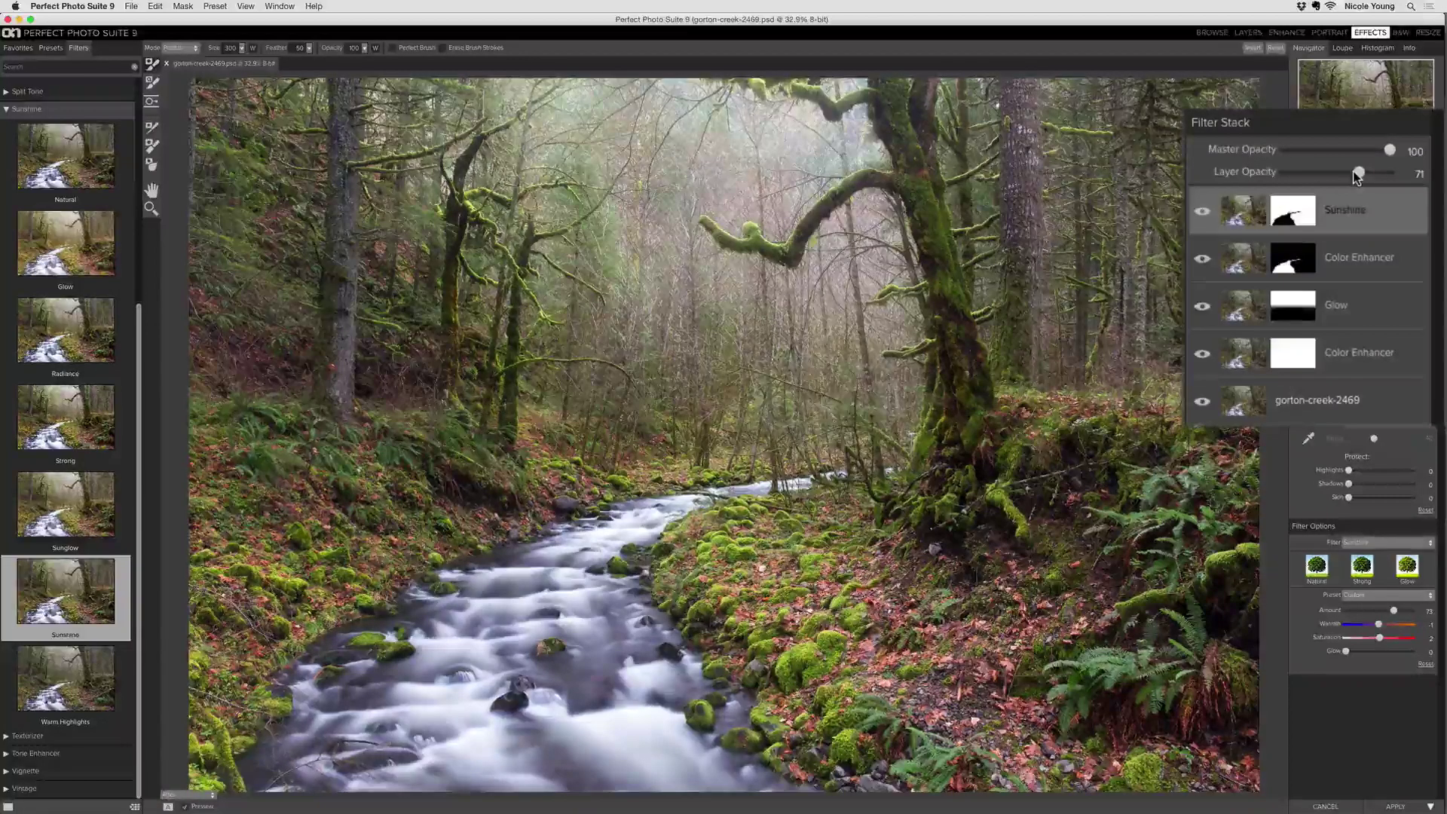
pyautogui.moveTo(1354, 172); pyautogui.dragTo(1342, 175)
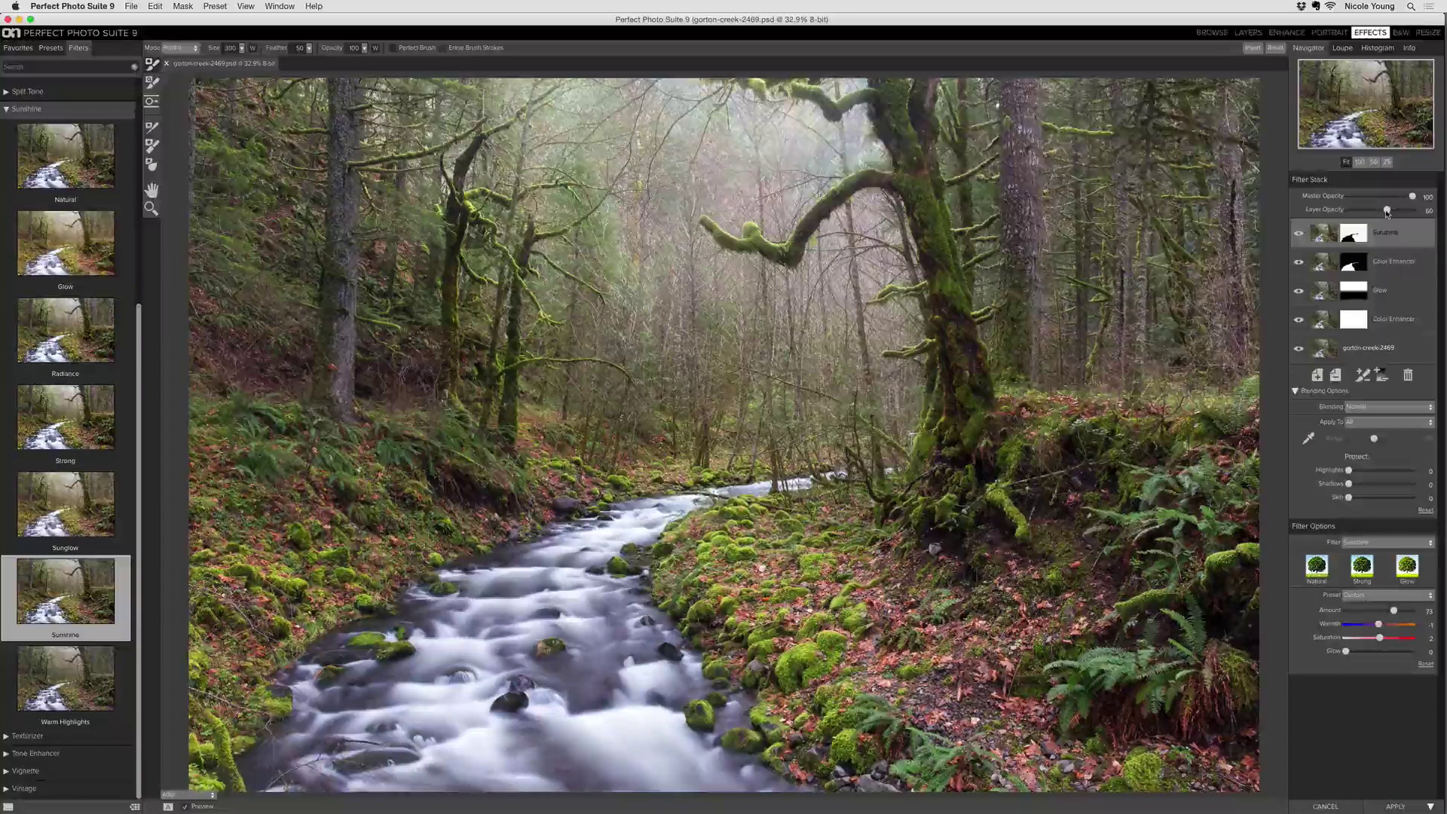
pyautogui.press('\\')
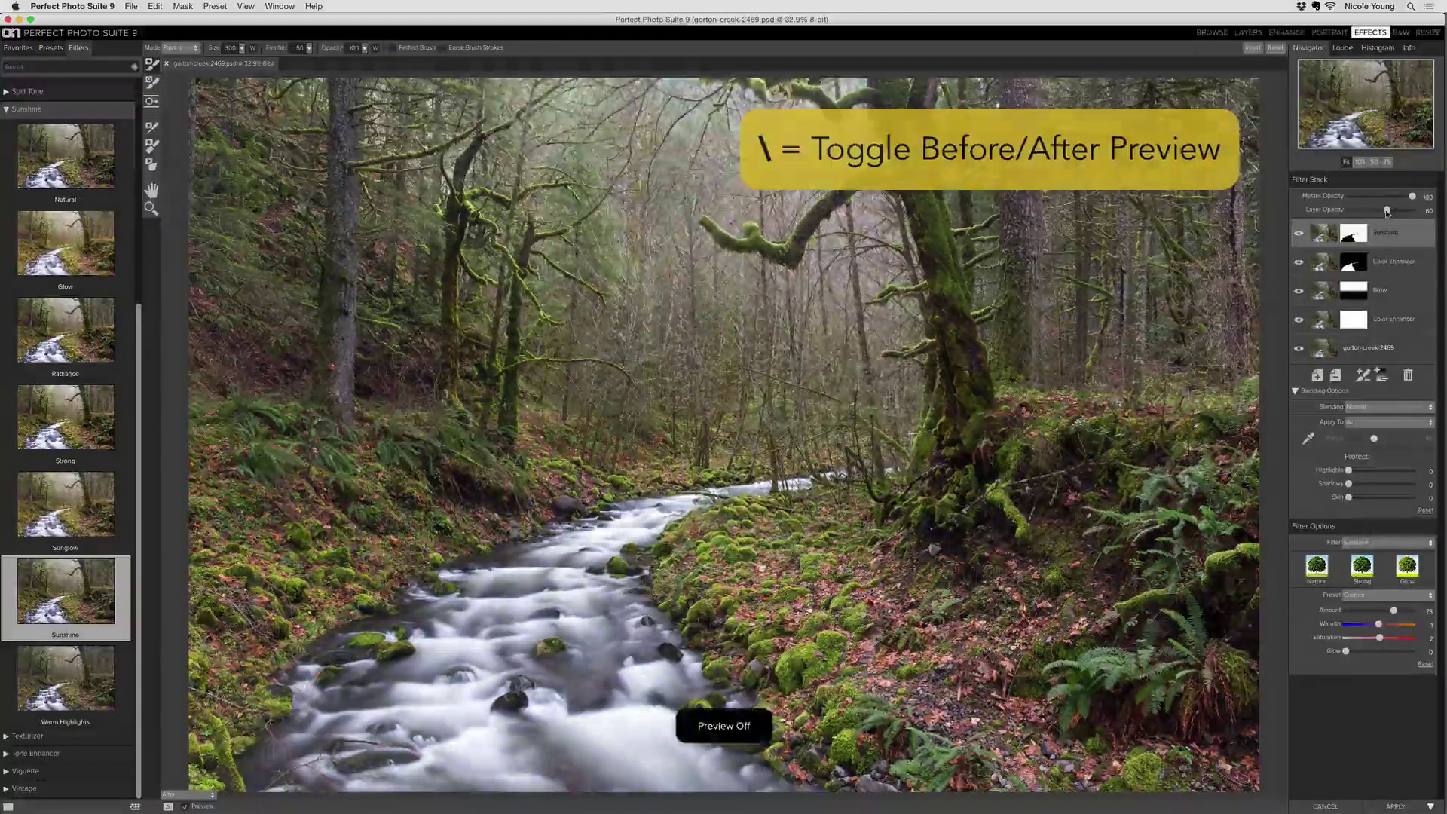
pyautogui.press('\\')
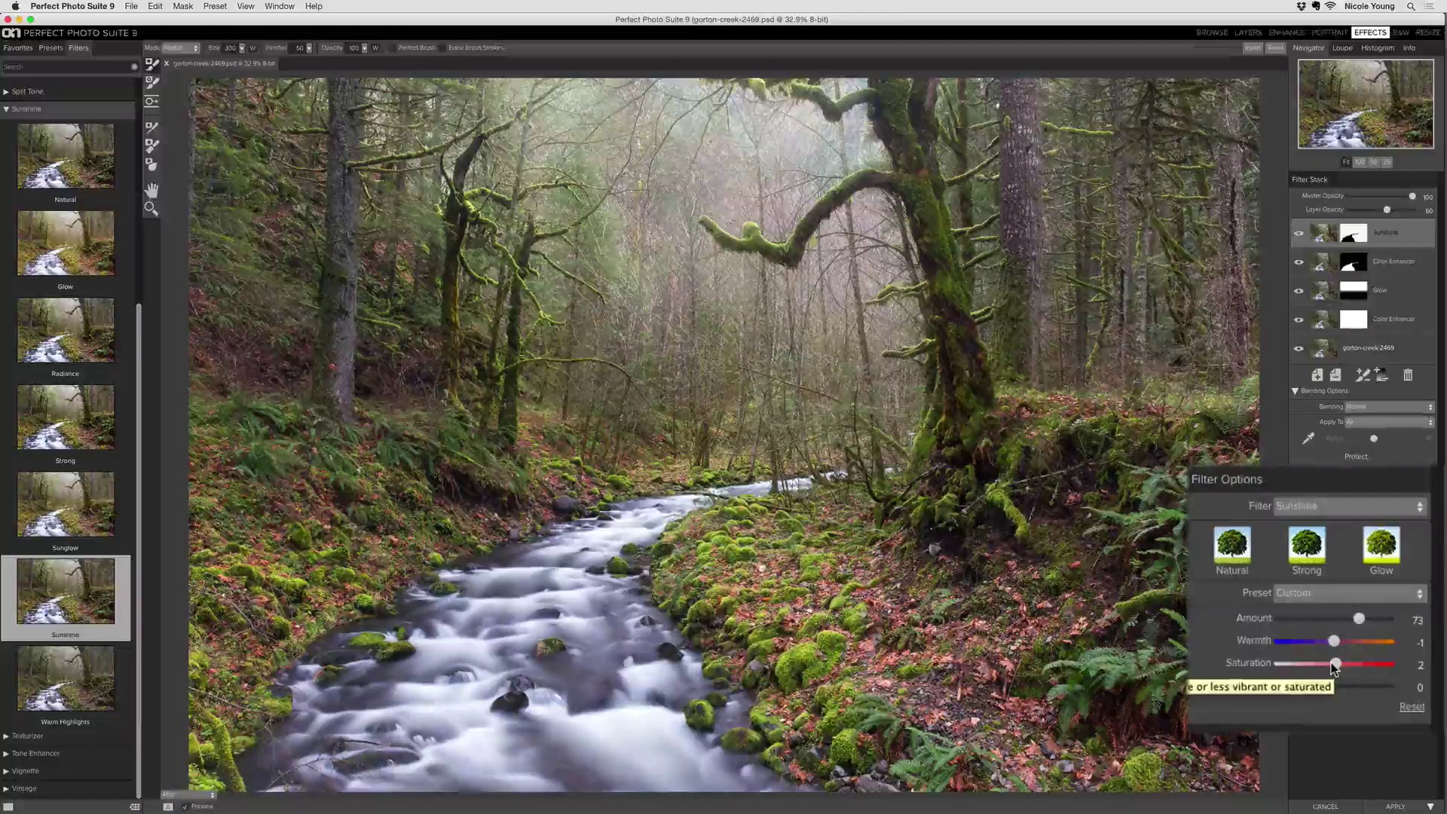
# - Reduce the Sunshine layer's Saturation to -3 and compare the photo before and after all filters
pyautogui.click(1335, 665)
pyautogui.moveTo(1330, 664); pyautogui.dragTo(1330, 665)
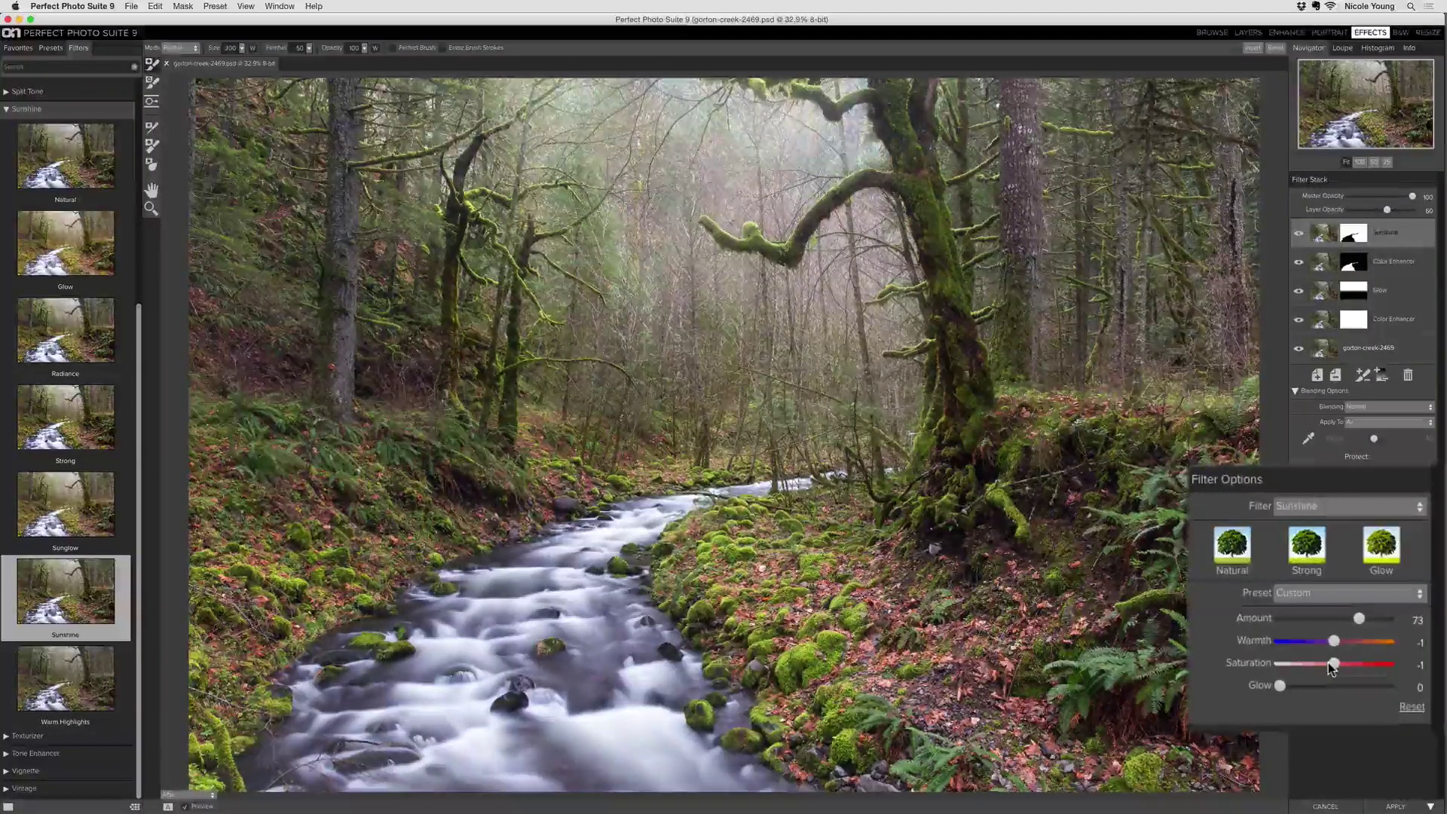
pyautogui.moveTo(1331, 667); pyautogui.dragTo(1329, 668)
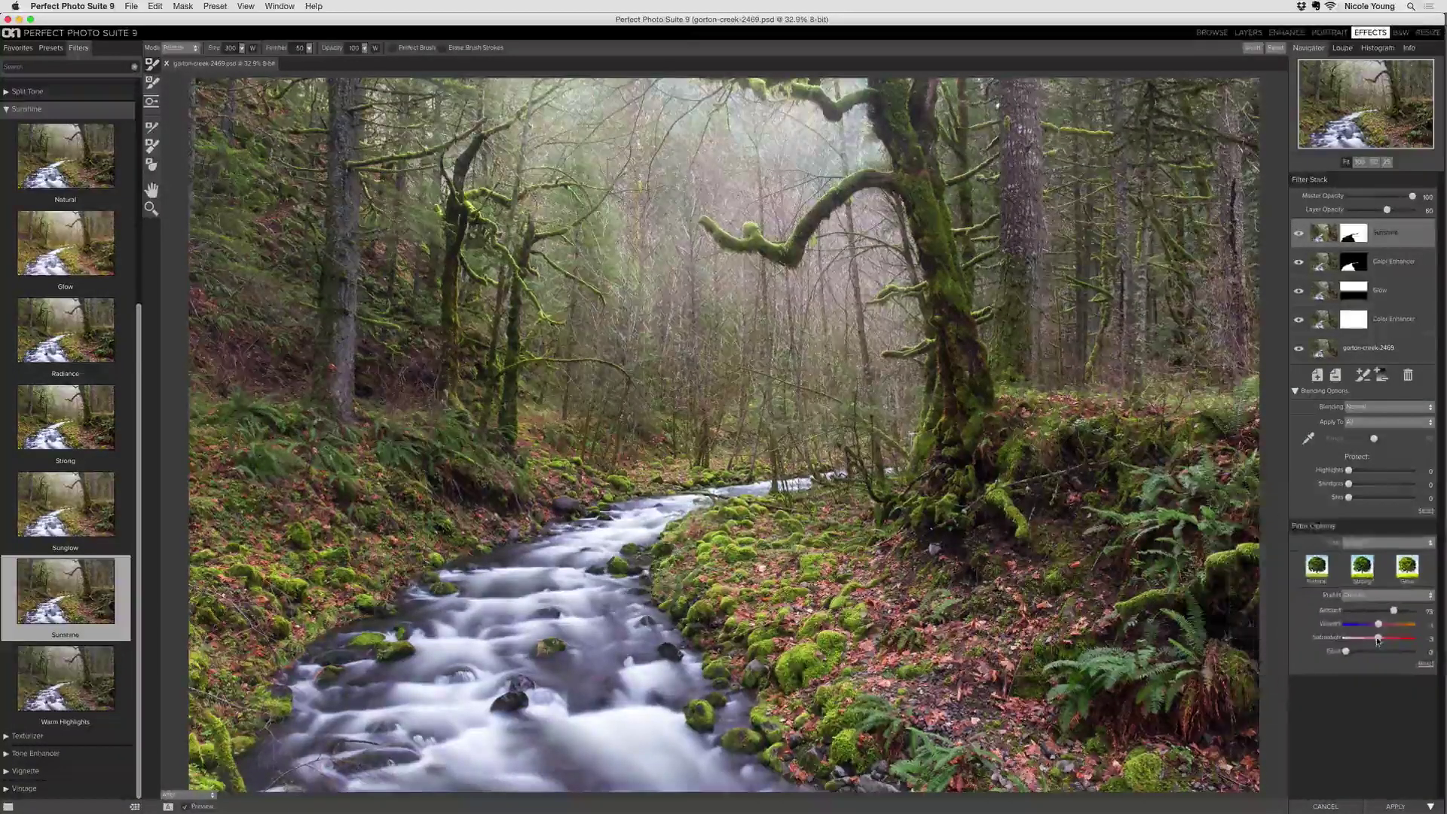
pyautogui.press('super+p')
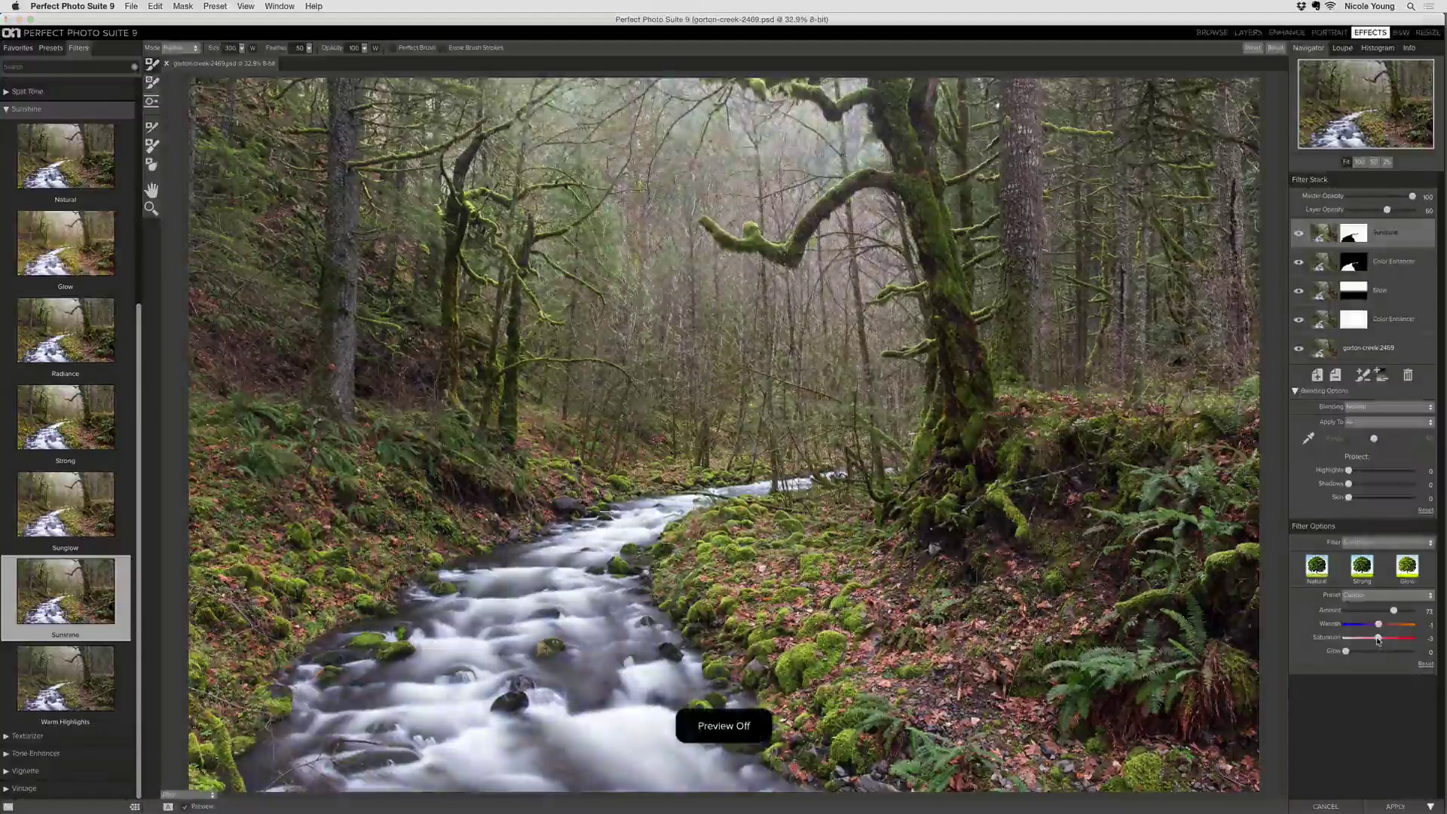
pyautogui.press('super+p')
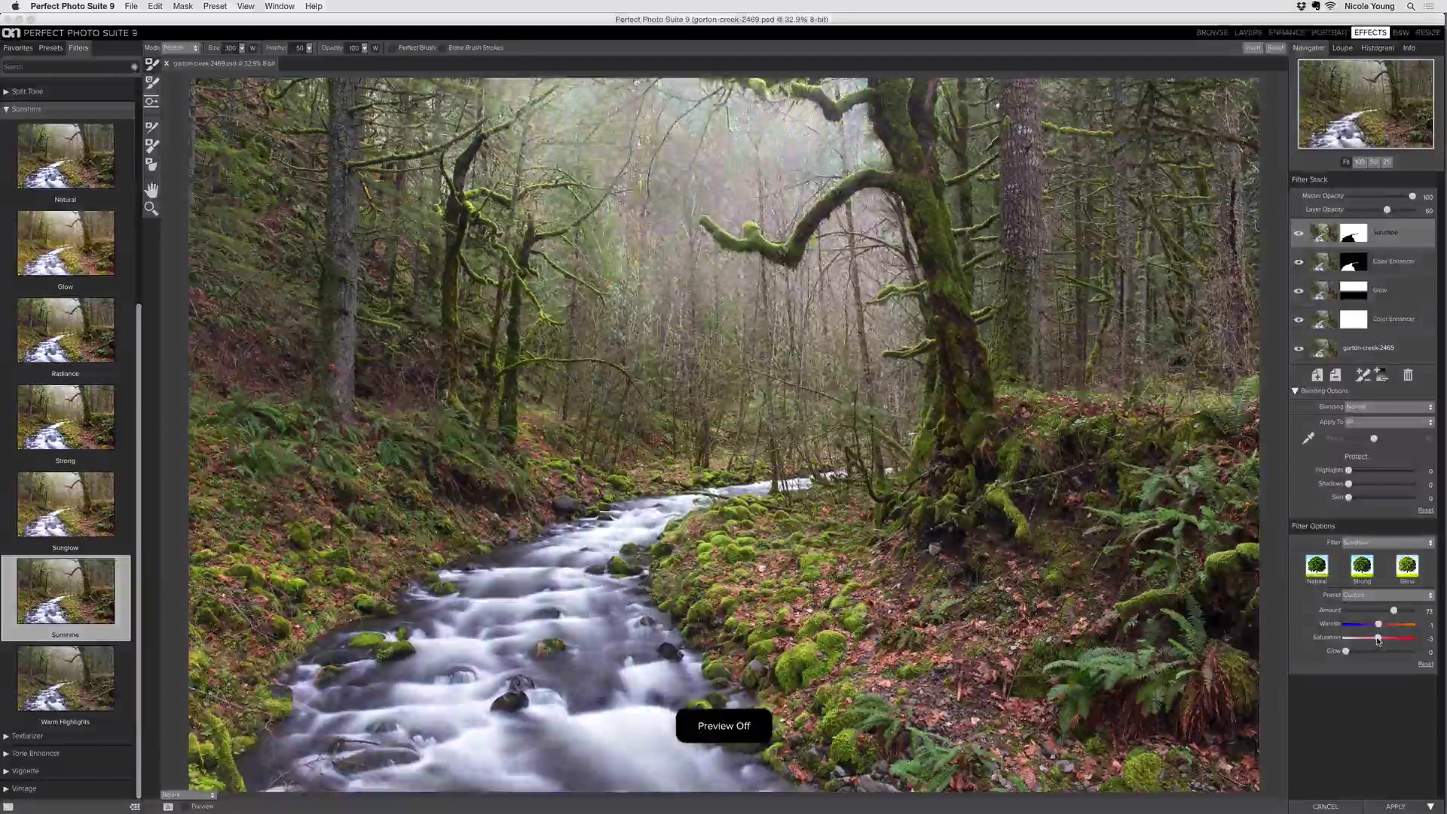
# - Add an empty filter layer on top of the stack, set its filter to Sharpening, and choose the Computer sharpening style
pyautogui.press('super+p')
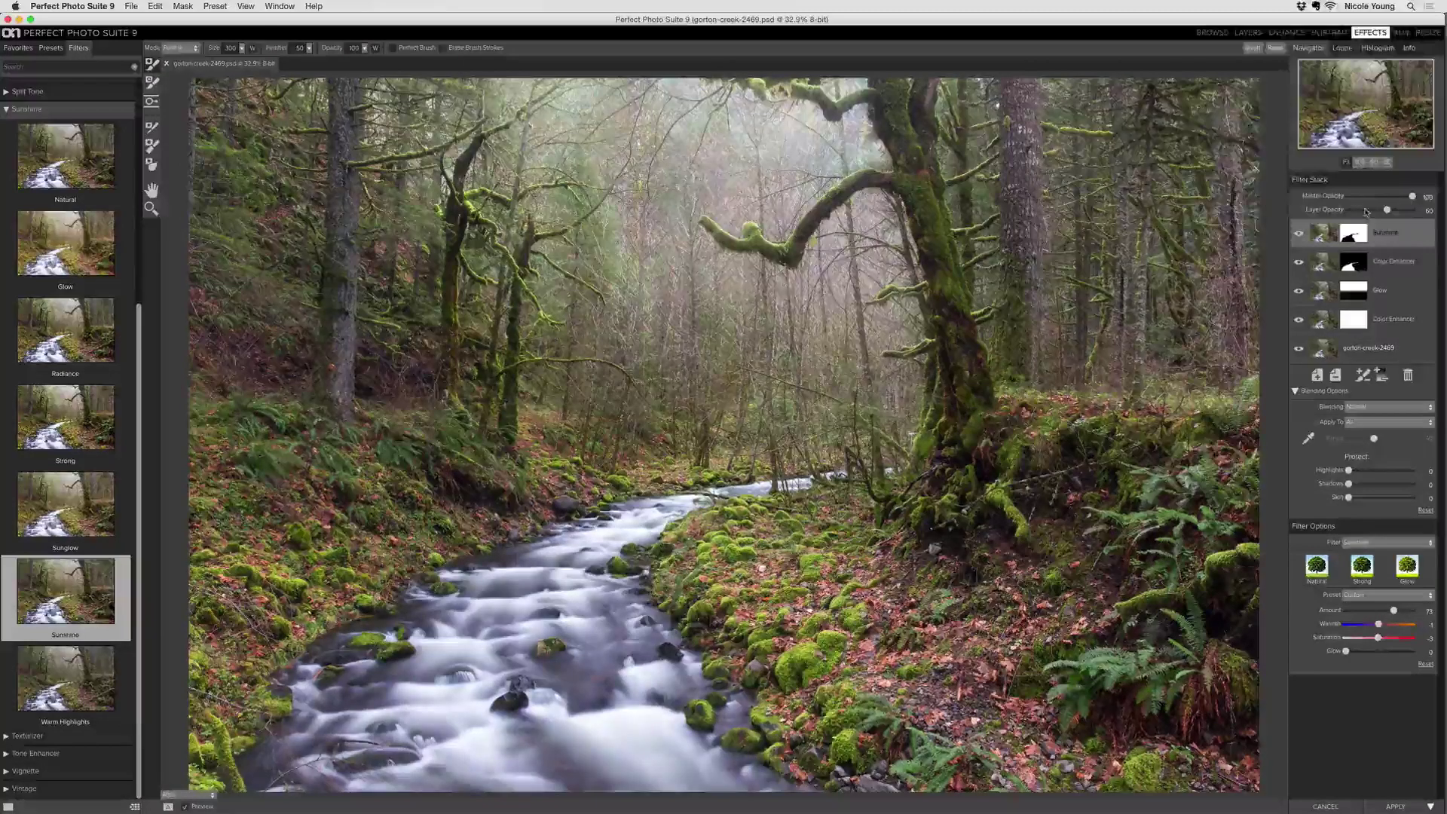
pyautogui.click(1272, 259)
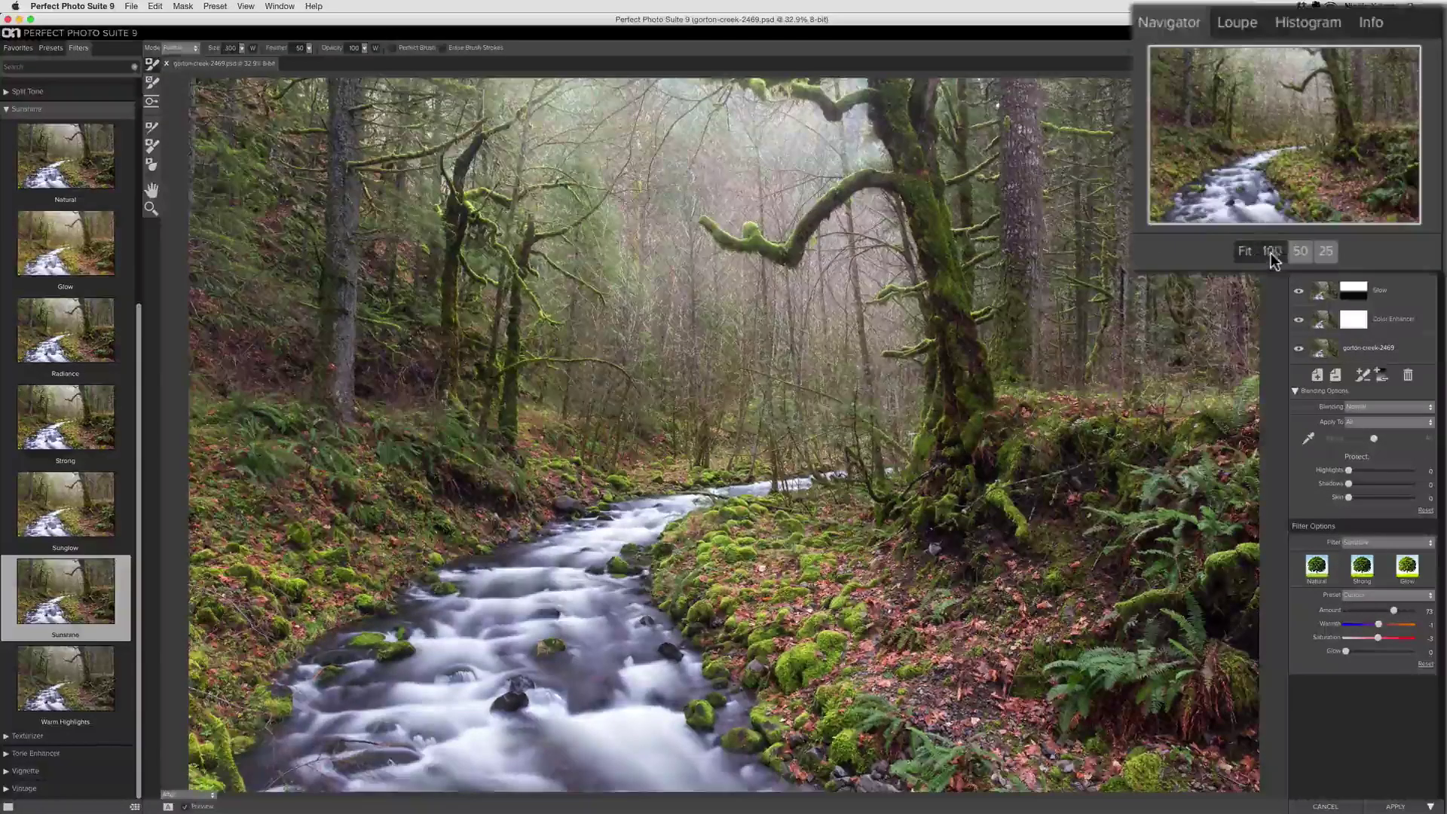
pyautogui.moveTo(1276, 141); pyautogui.dragTo(1368, 117)
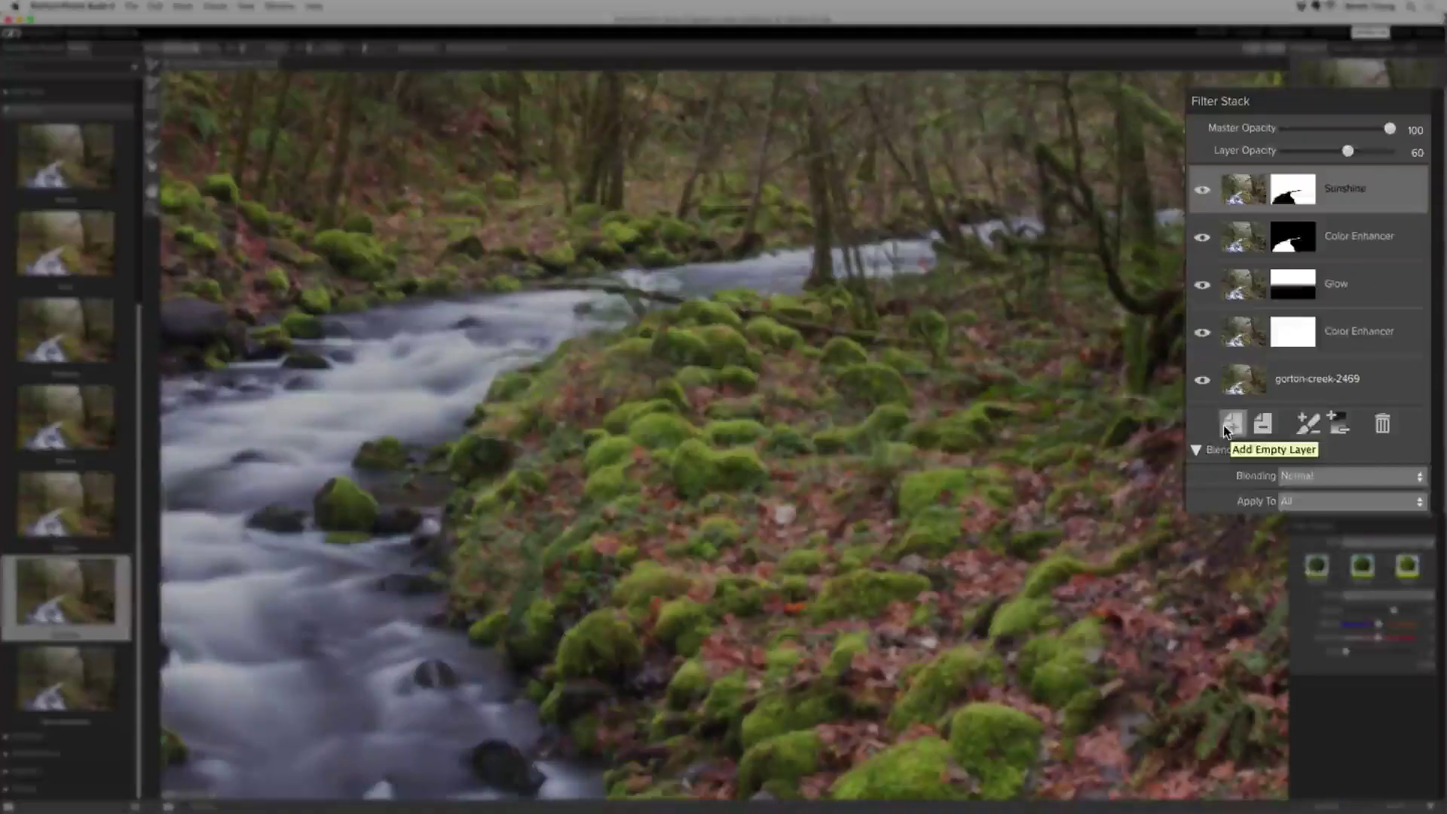
pyautogui.click(1224, 425)
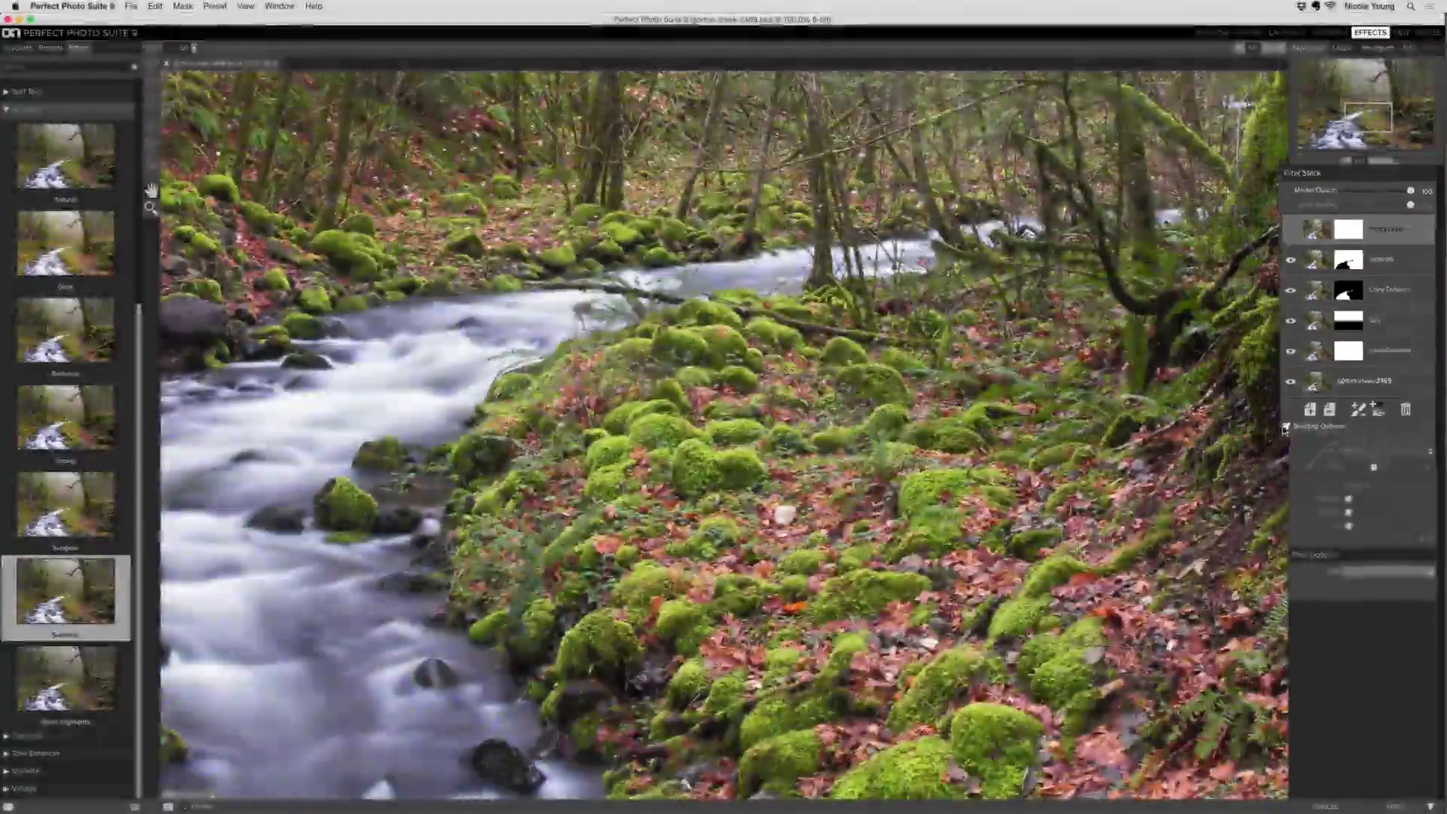
pyautogui.click(1295, 419)
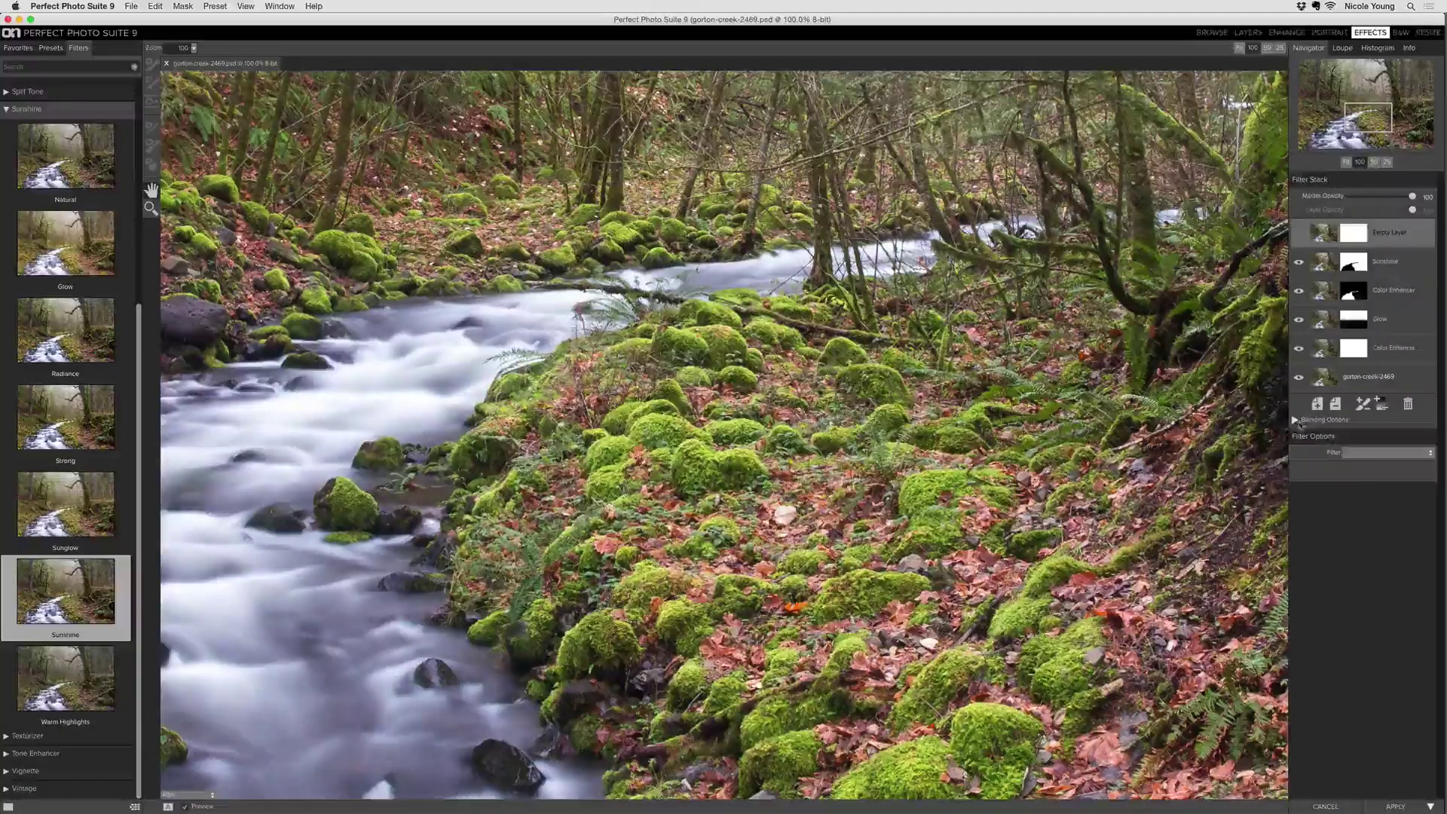
pyautogui.click(1368, 453)
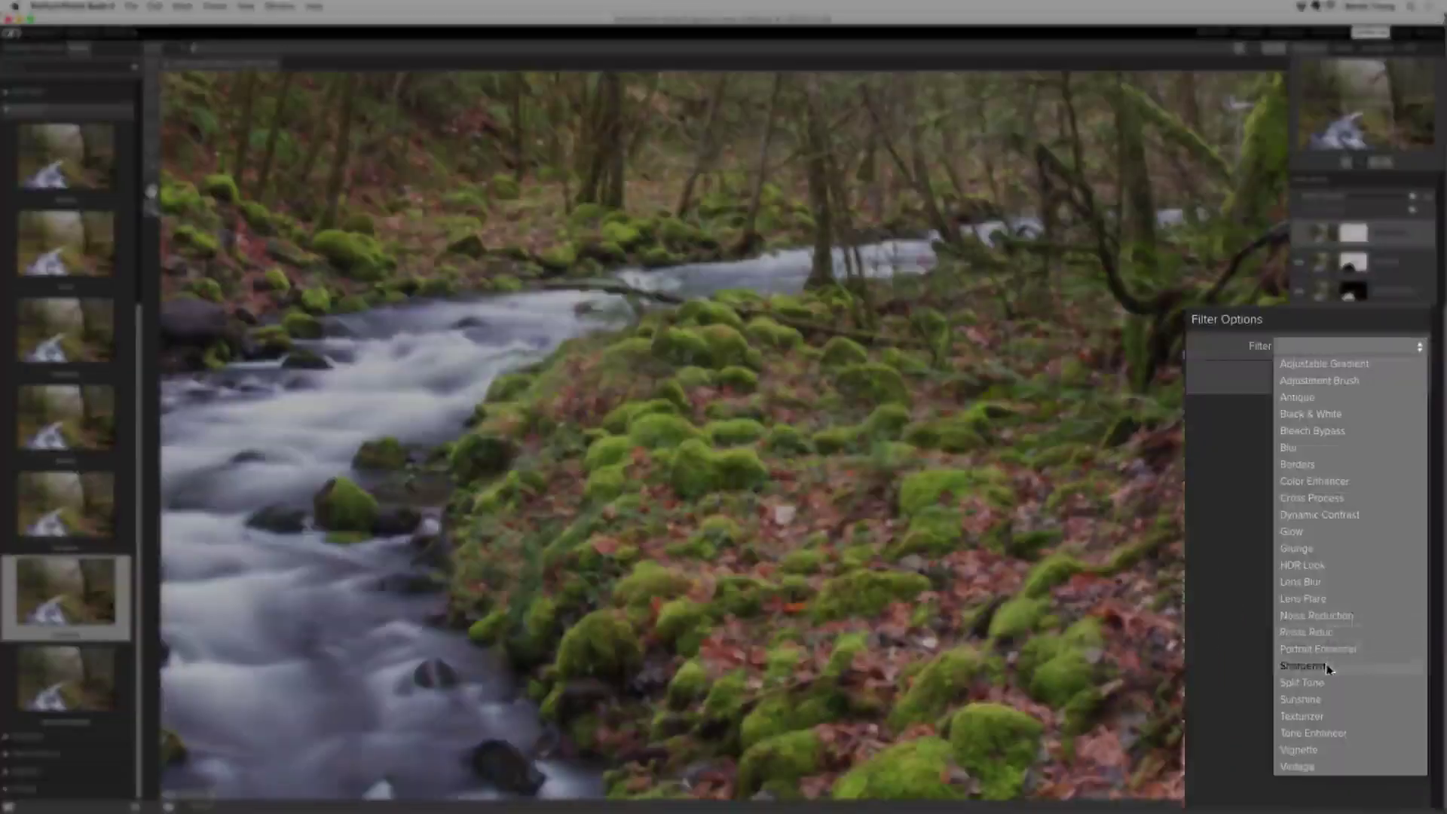
pyautogui.click(1328, 668)
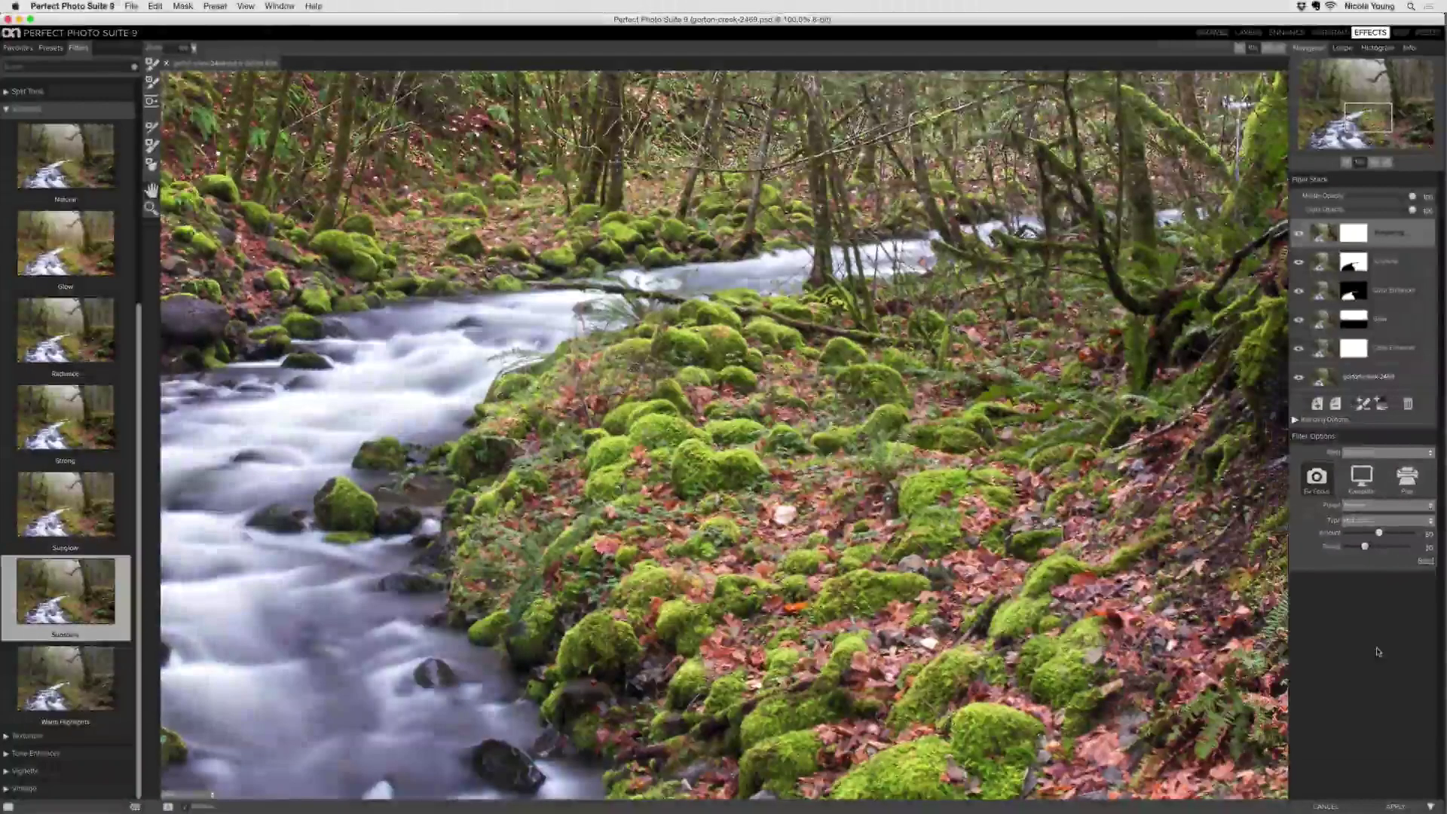
pyautogui.click(1372, 507)
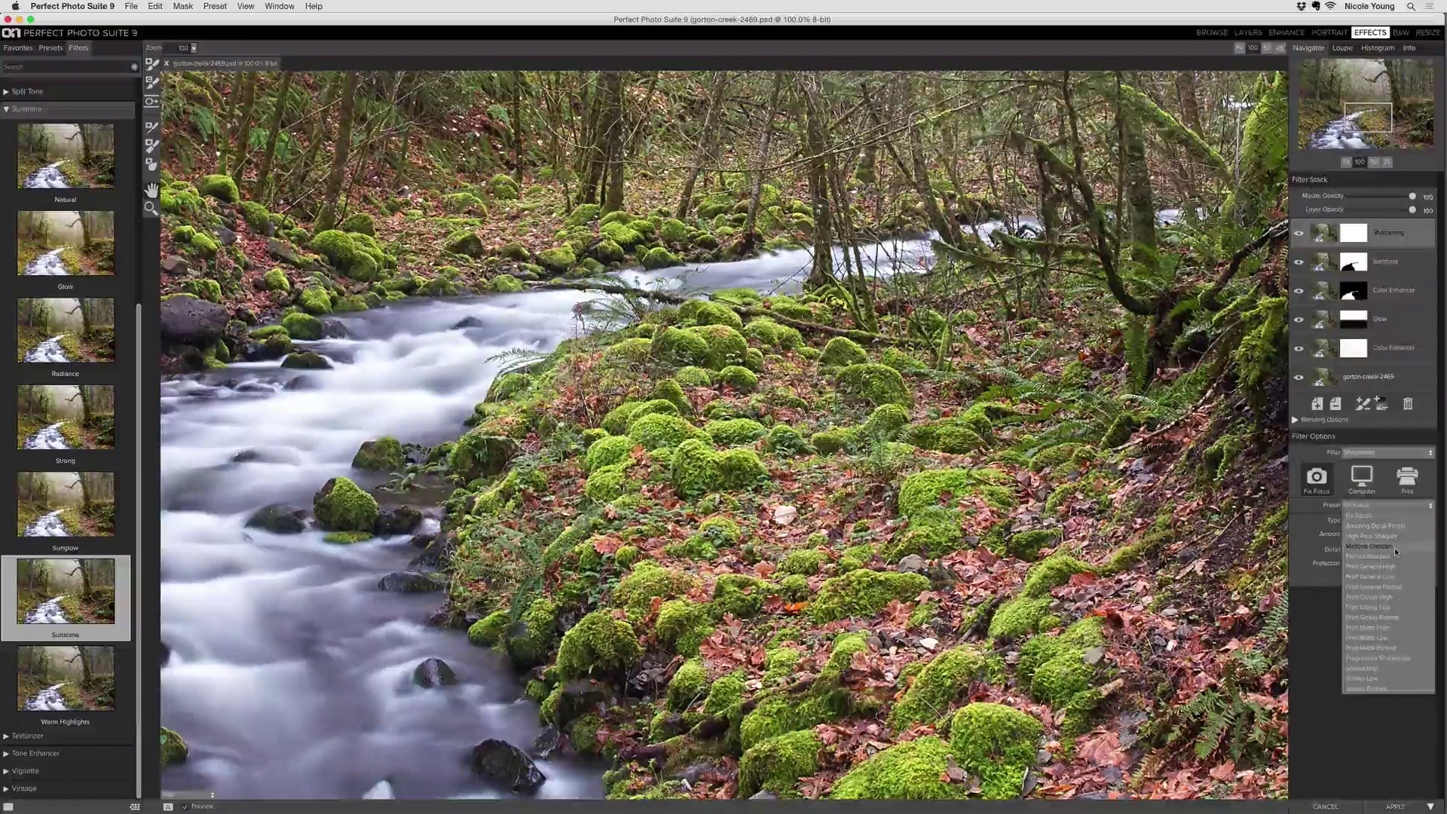
pyautogui.click(1400, 680)
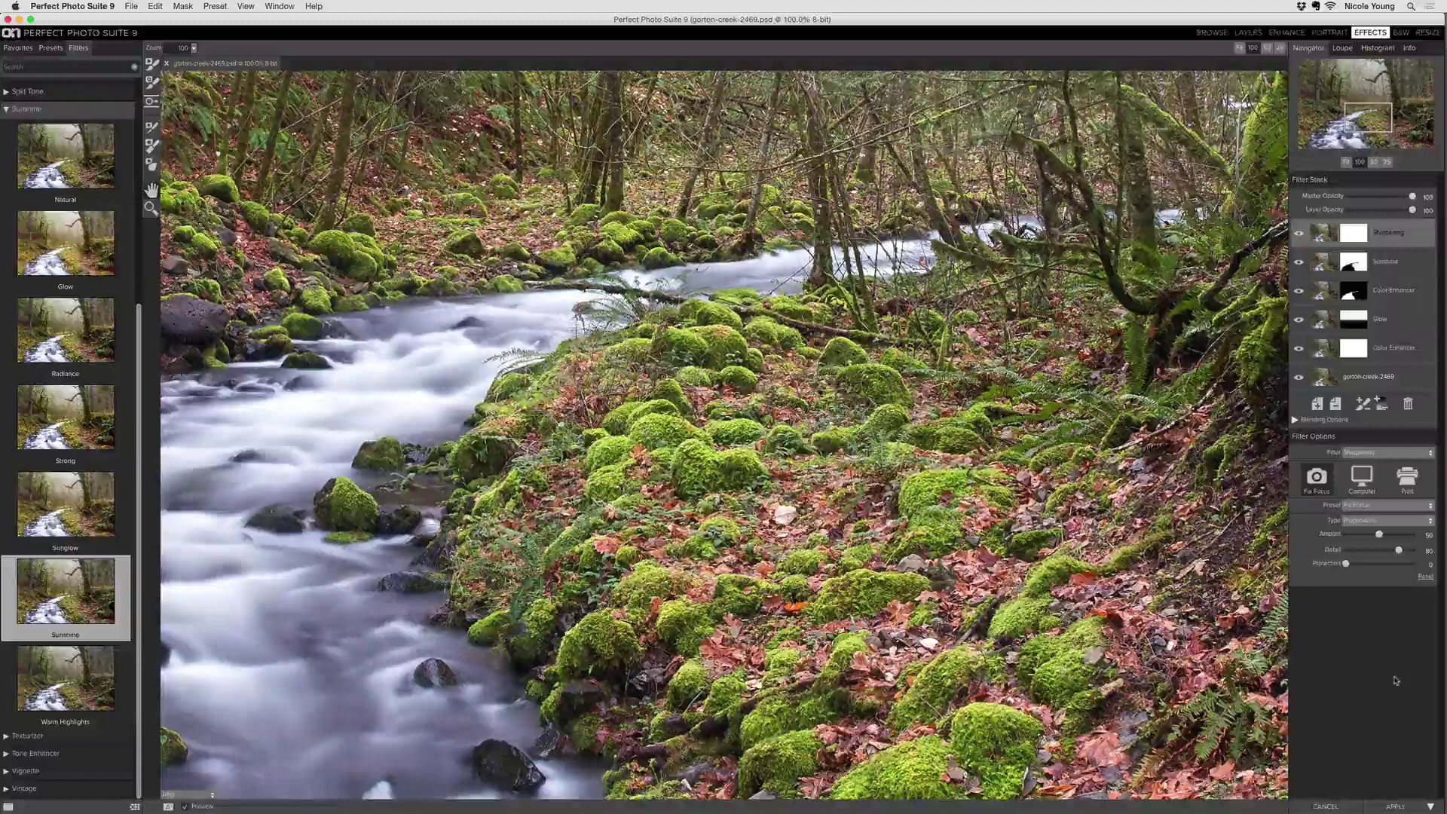
# - Compare the photo with and without the Sharpening layer, at 100% zoom and fitted to the window
pyautogui.click(1298, 233)
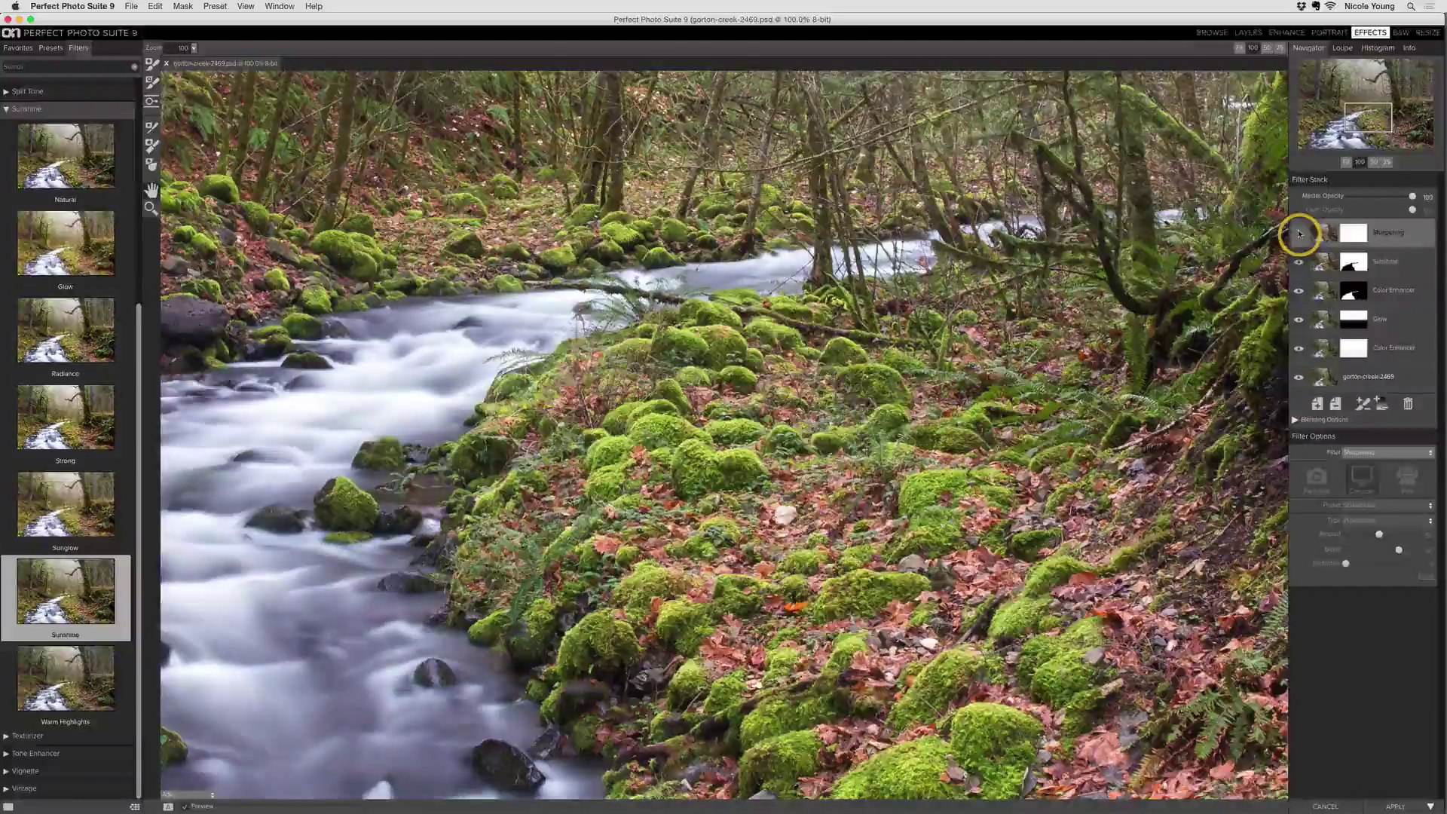
pyautogui.click(1299, 234)
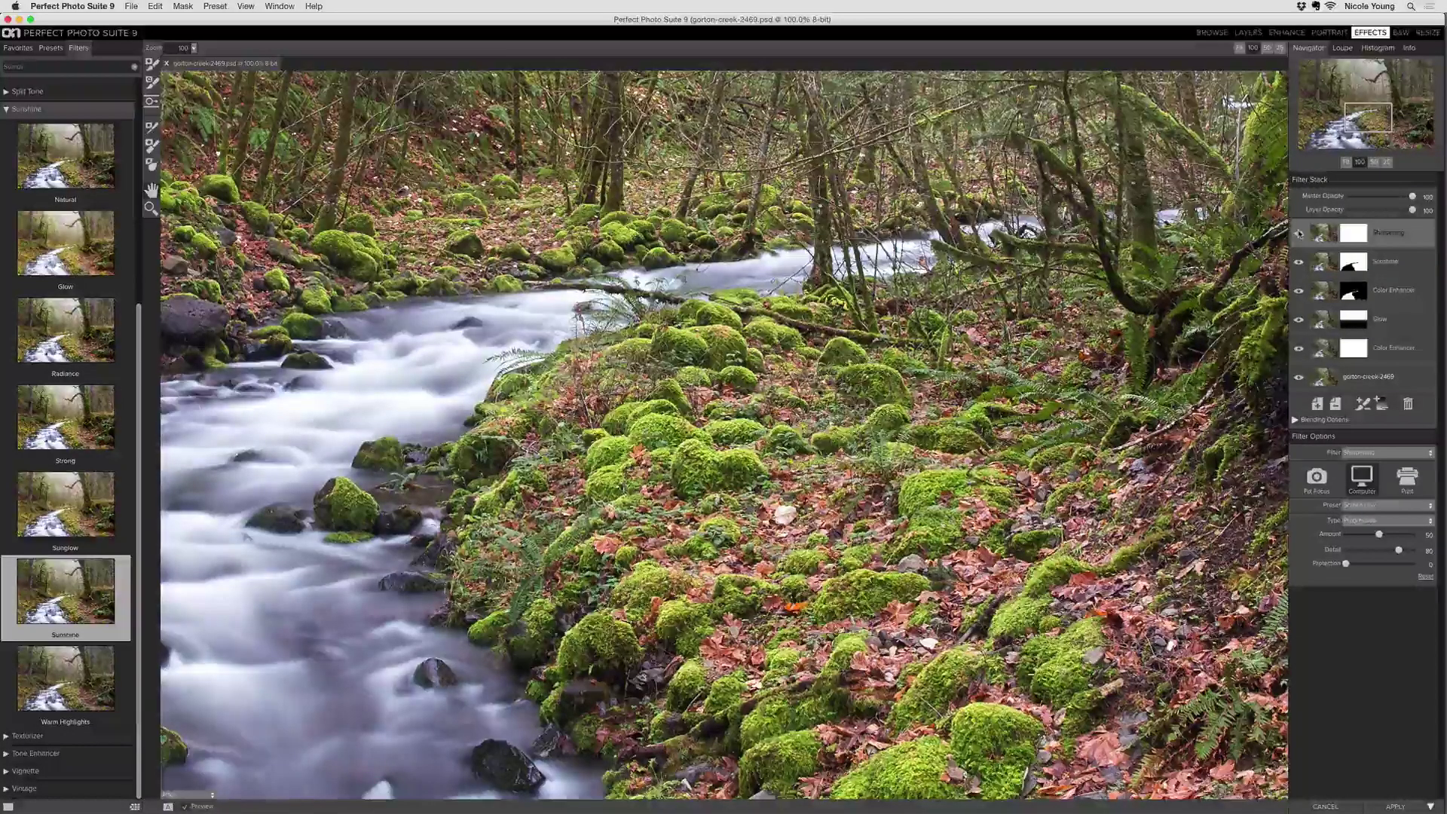
pyautogui.click(1299, 233)
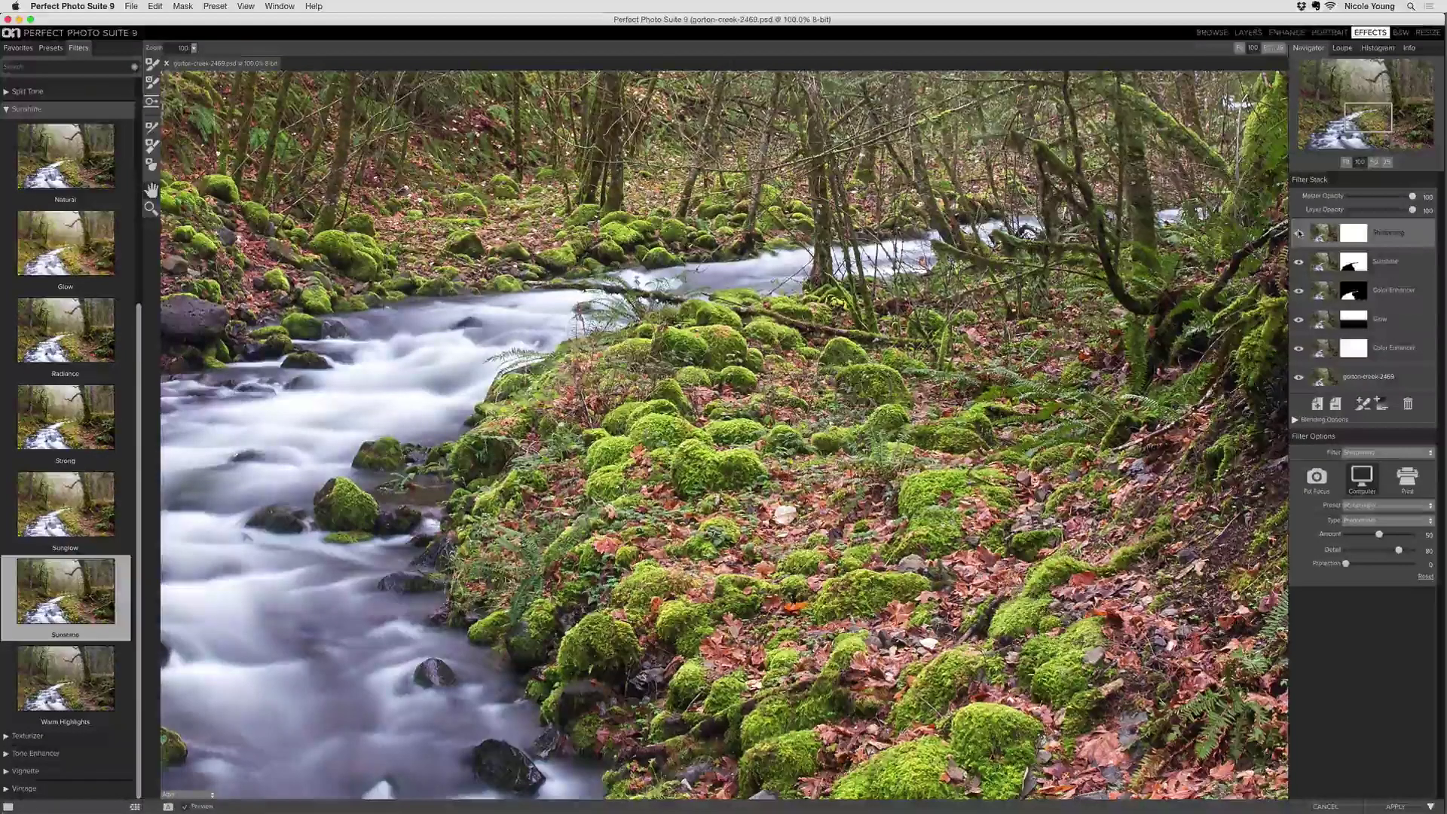
pyautogui.click(1299, 234)
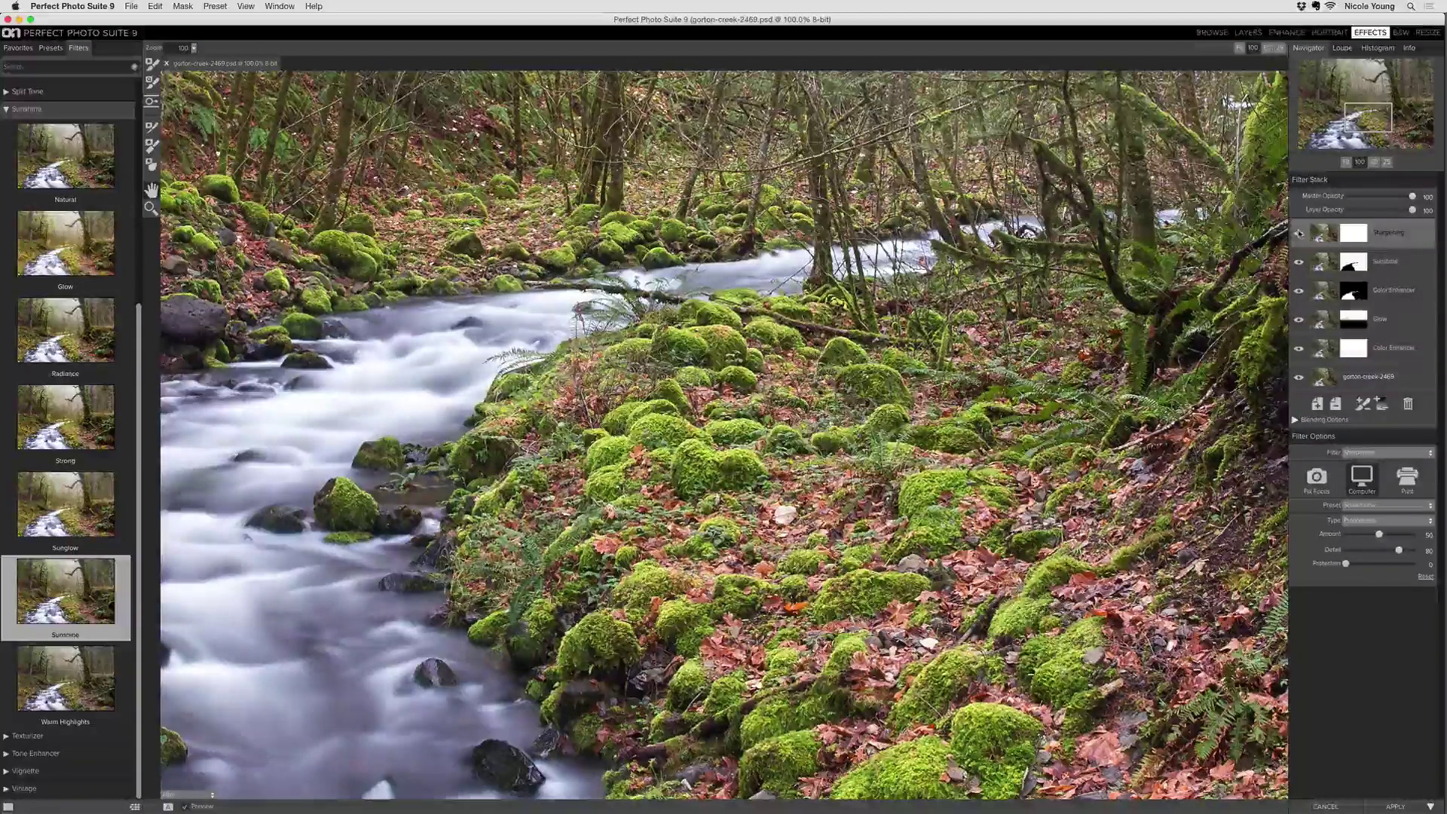
pyautogui.press('super+0')
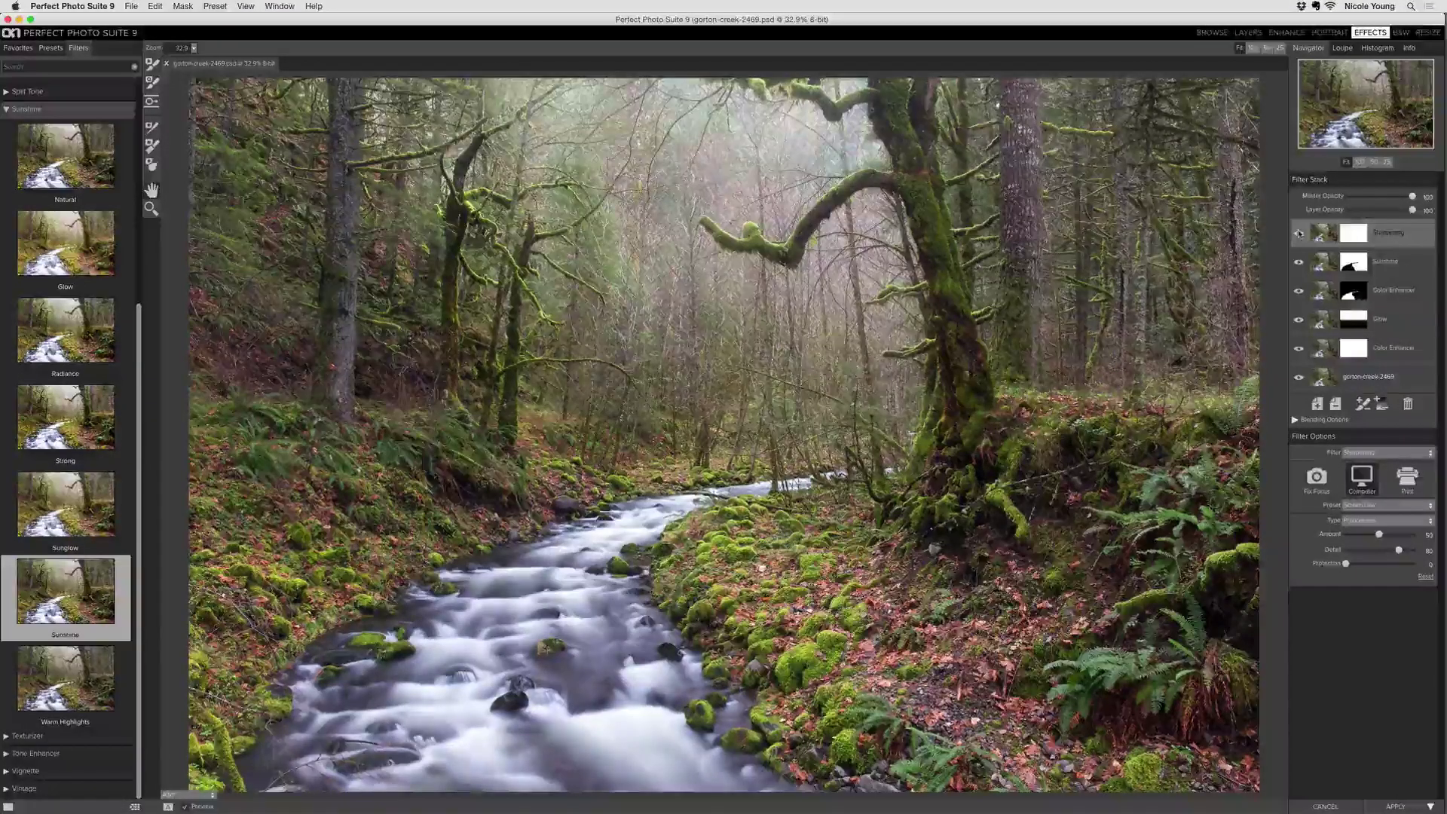
pyautogui.click(1299, 233)
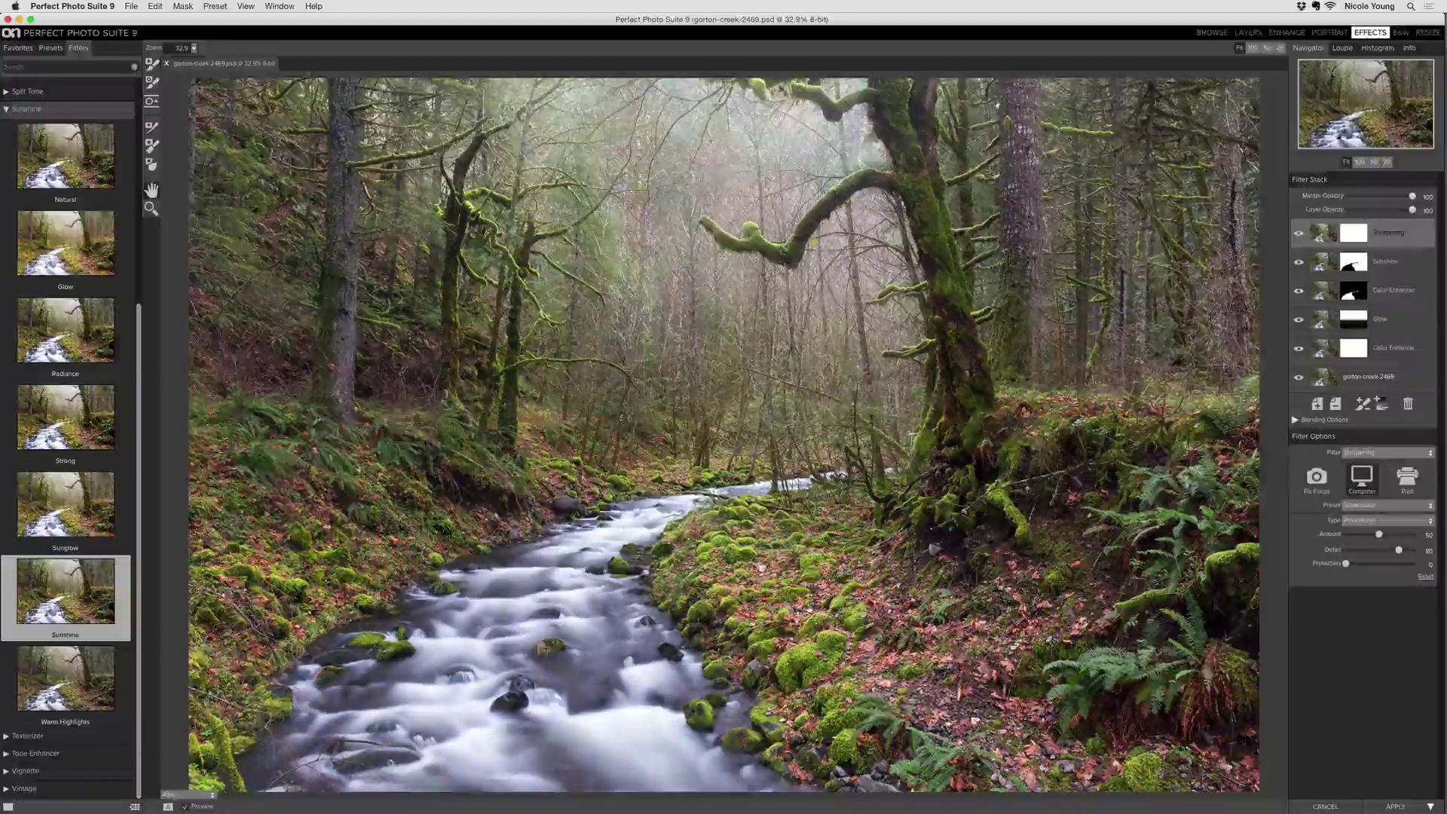
# - Start saving the filter stack as a new preset named "Mossy Forest" in the "In Progress" category
pyautogui.click(212, 6)
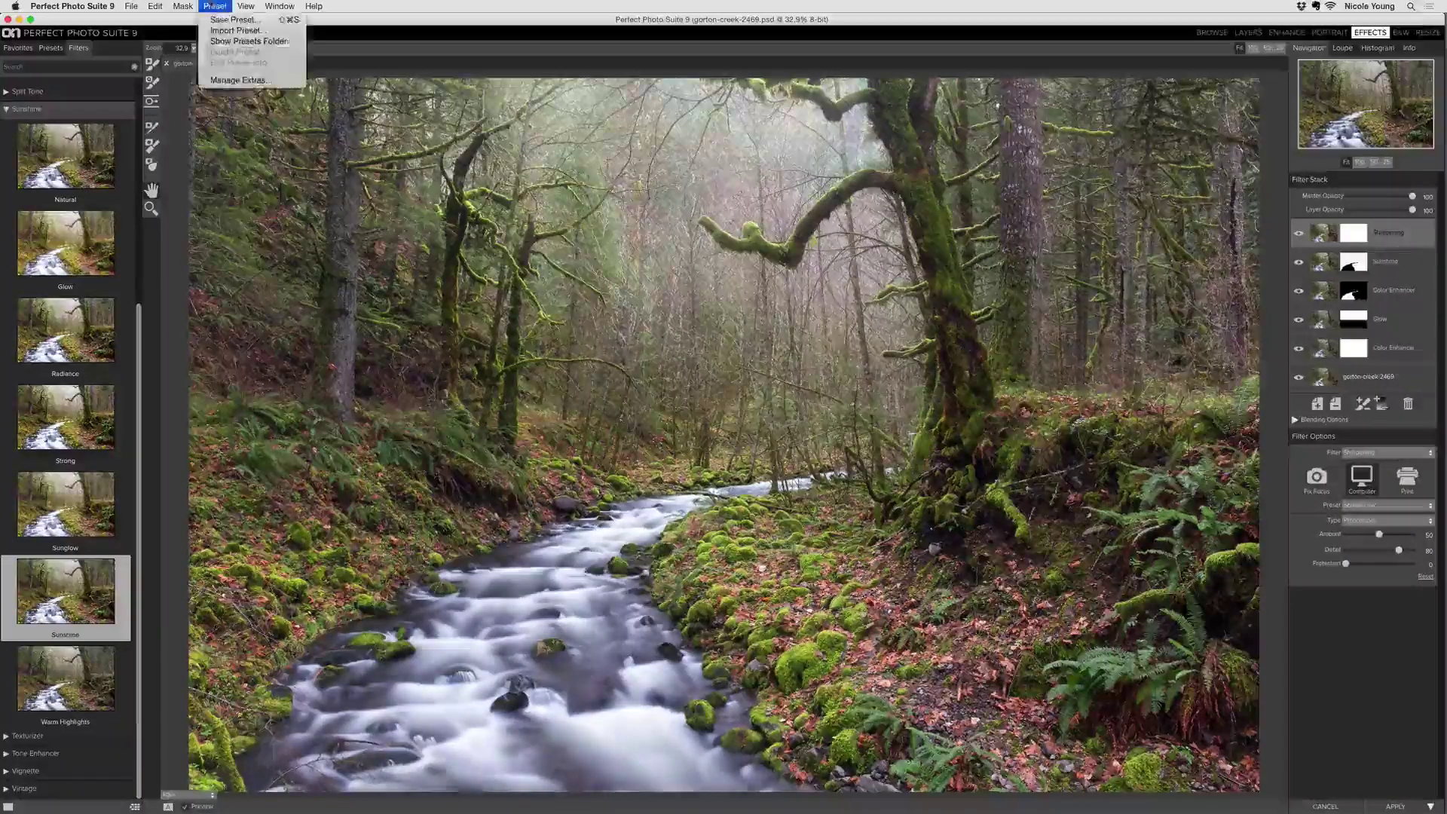
pyautogui.click(221, 19)
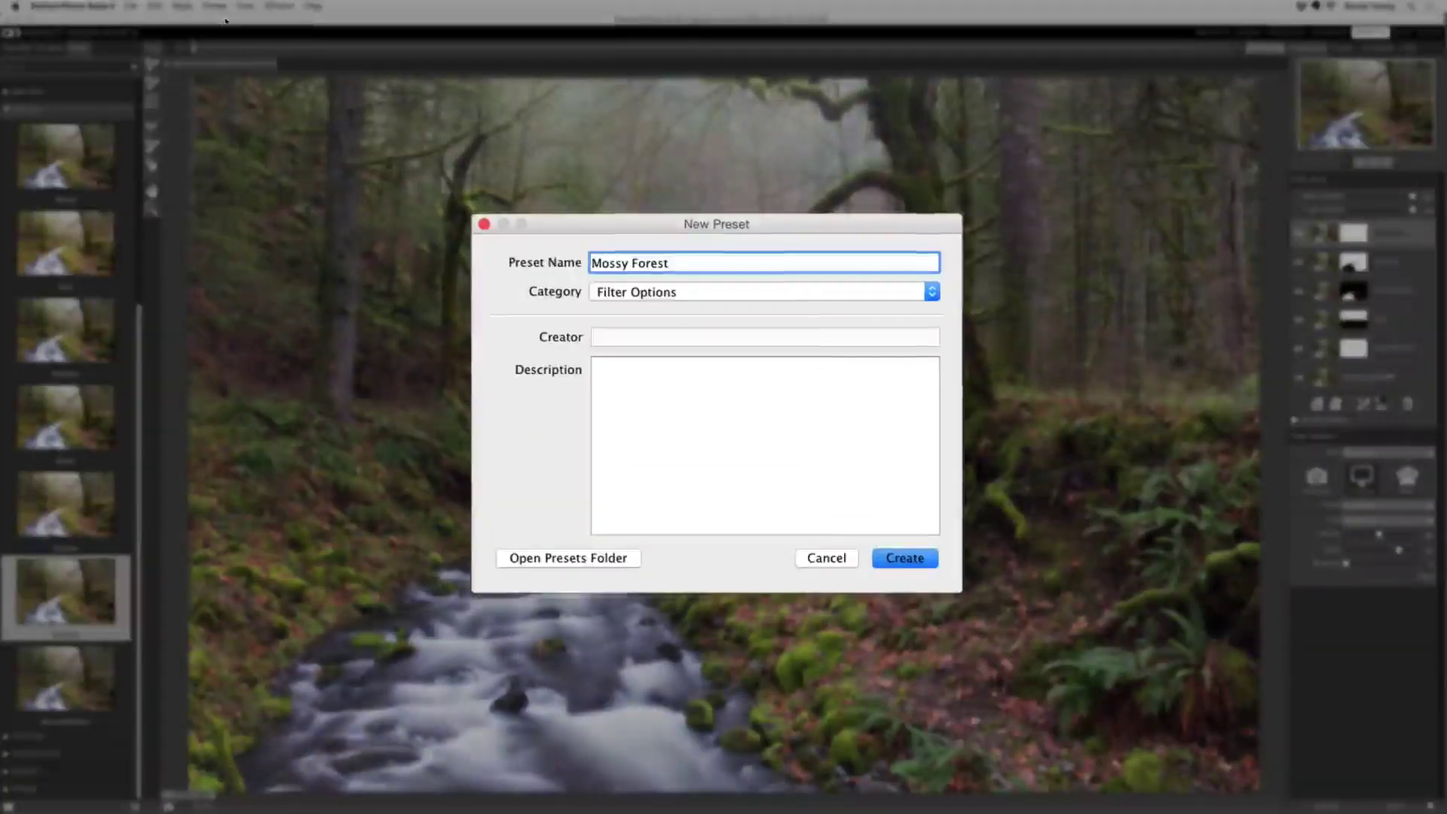
pyautogui.click(642, 295)
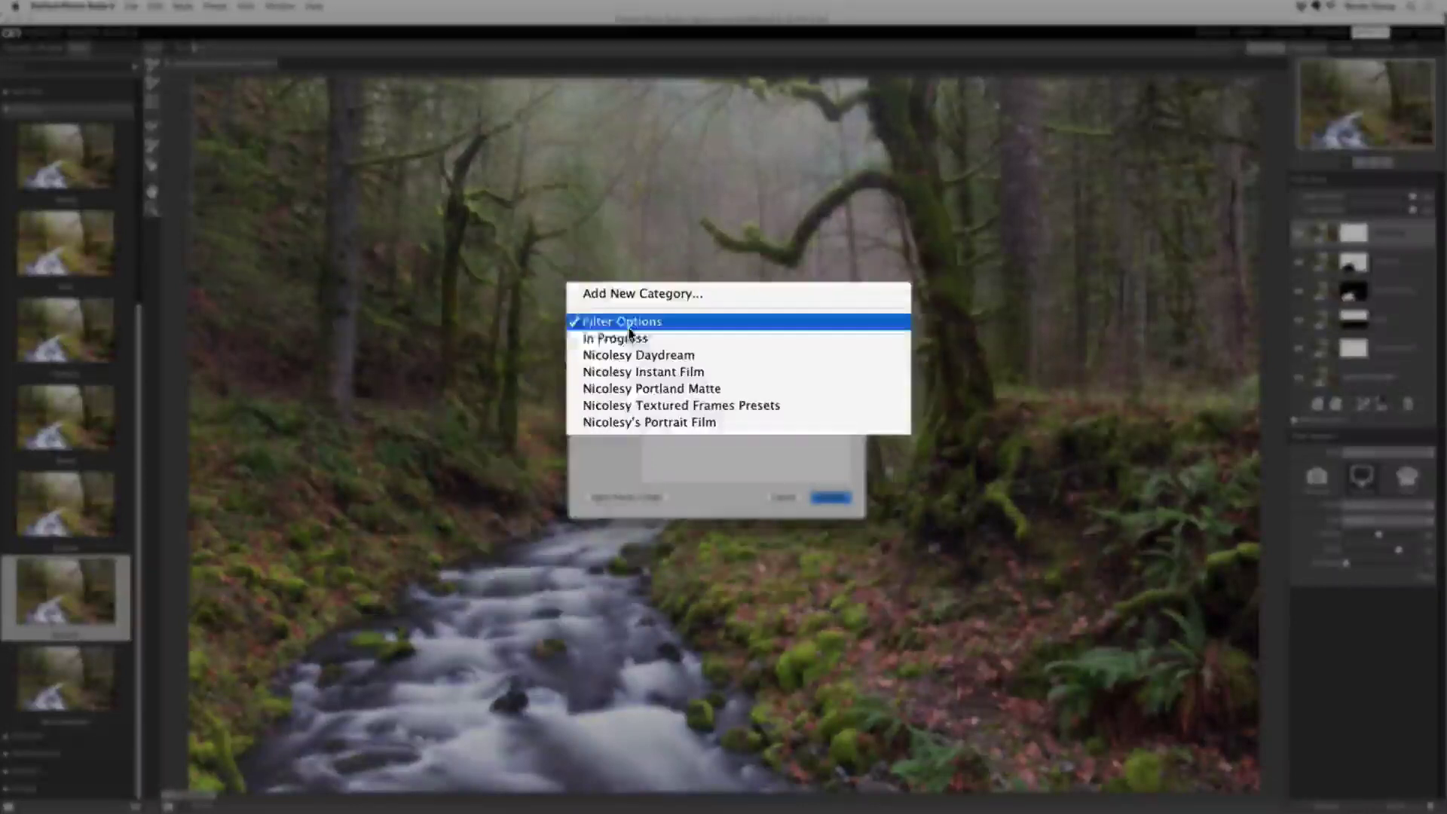
pyautogui.click(633, 339)
# - Enter the creator's name and the description "Subtle color correction and glow.", and create the preset
pyautogui.click(642, 333)
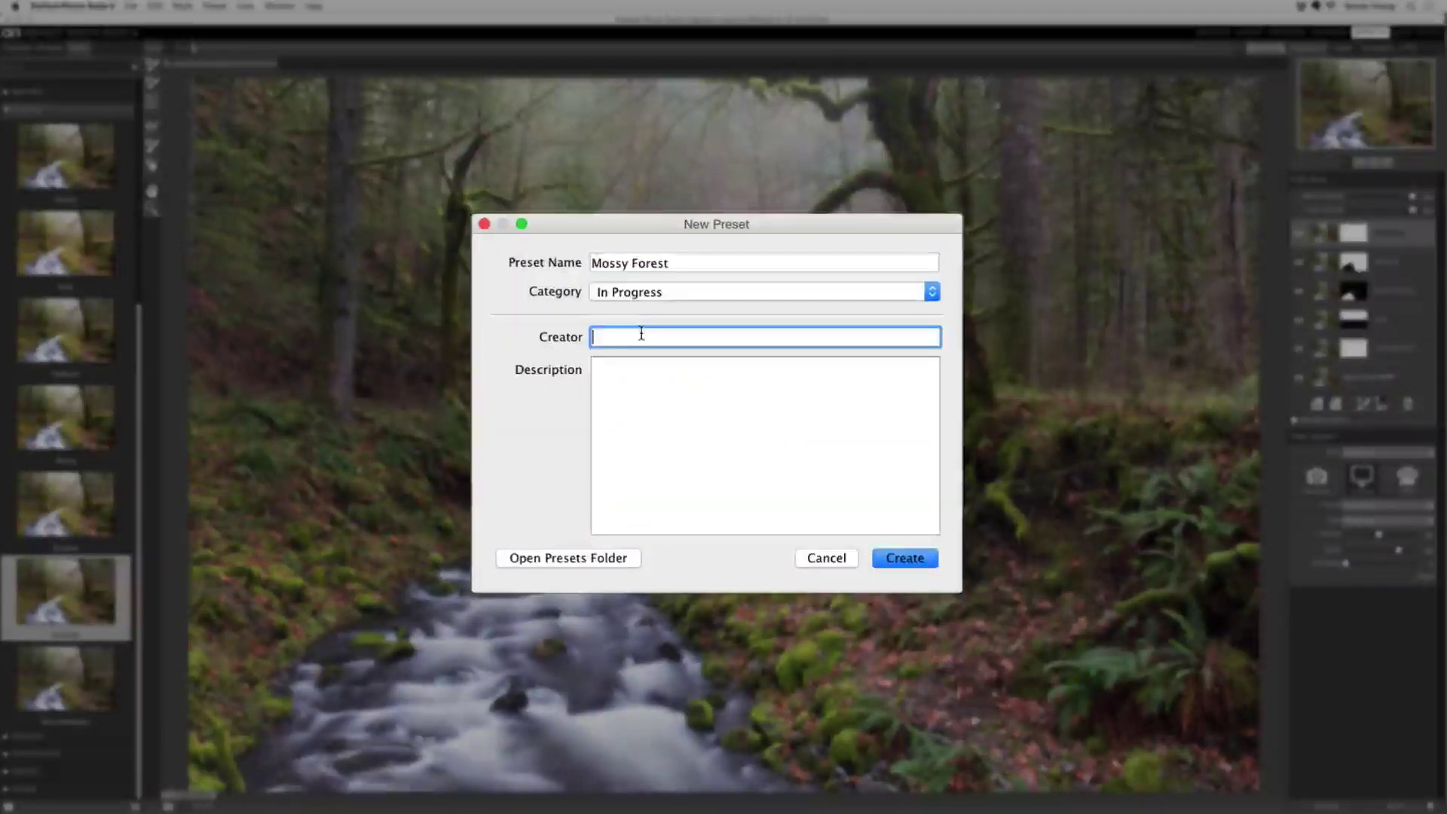
pyautogui.write('Nico')
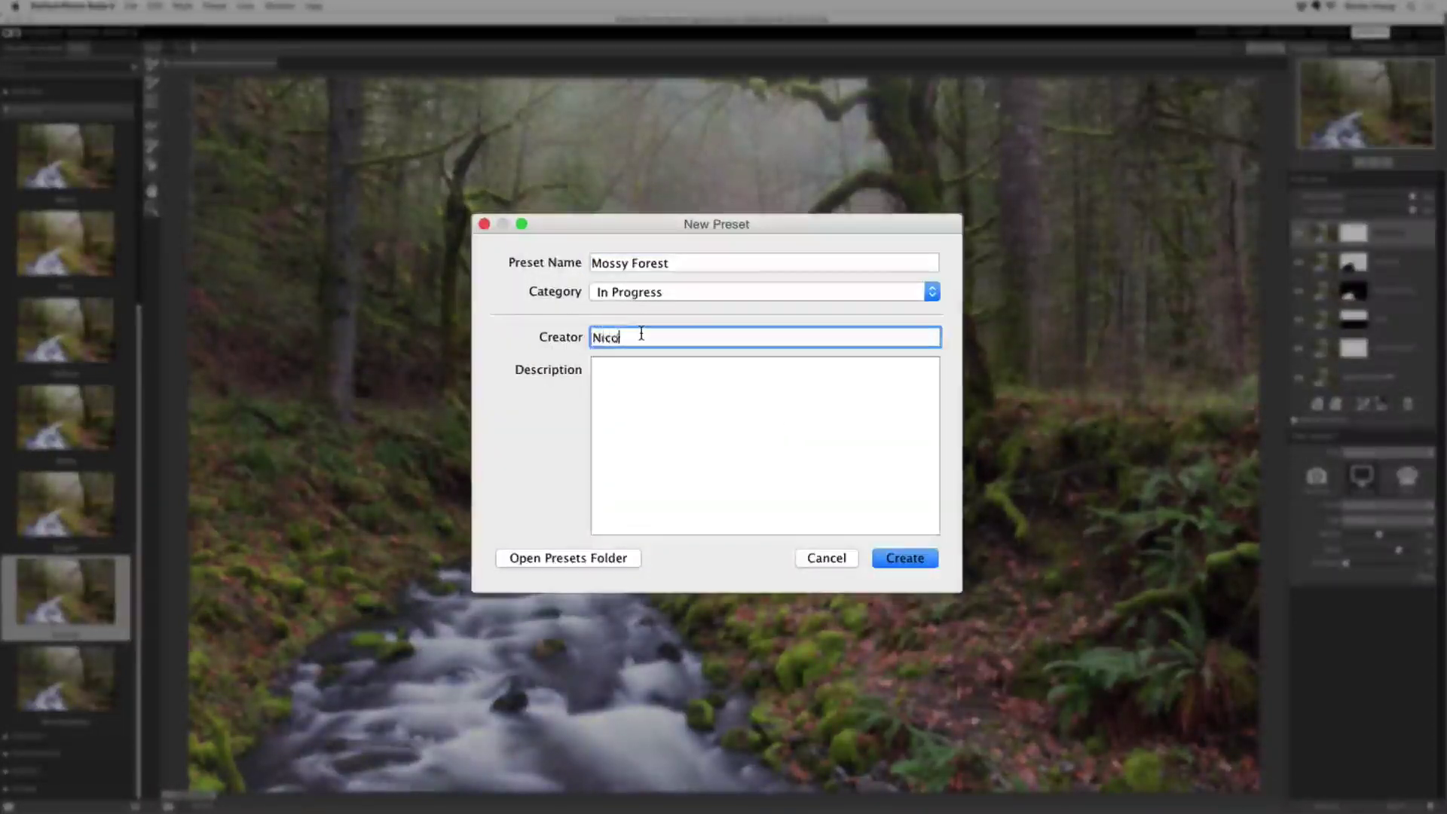
pyautogui.write('le S. Y')
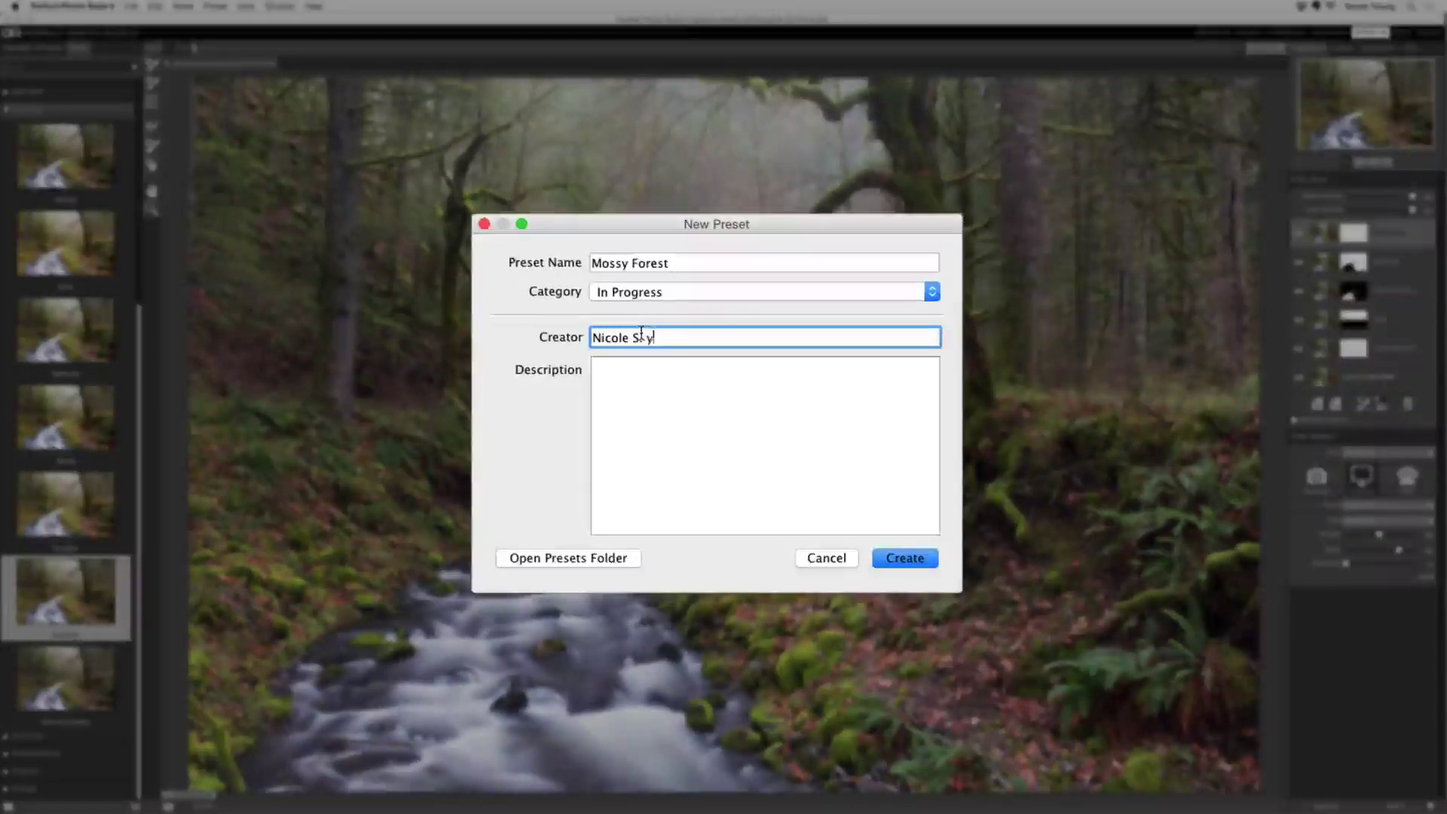
pyautogui.write('oung')
pyautogui.press('Tab')
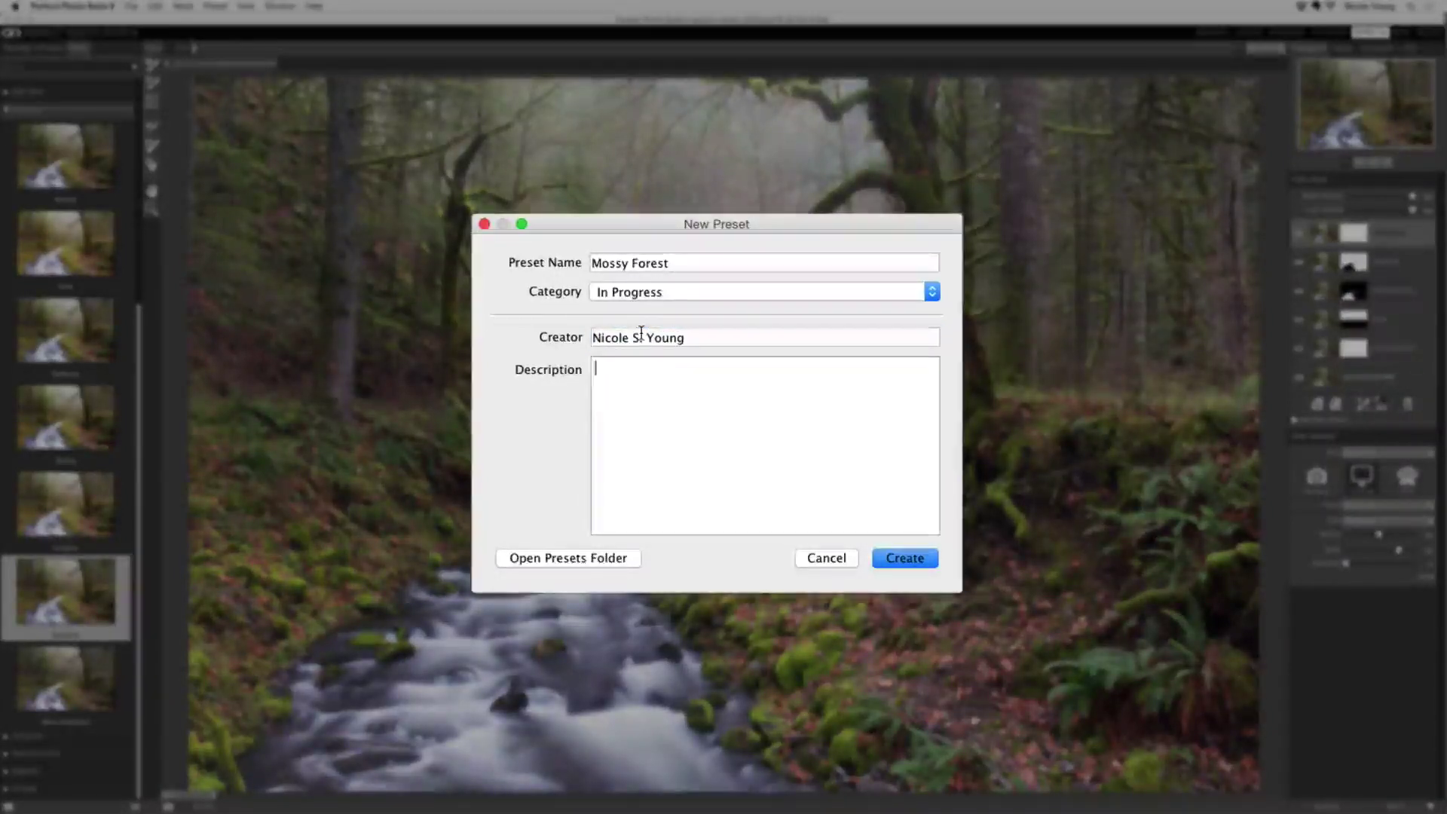
pyautogui.write('Subtle color correction and glow.')
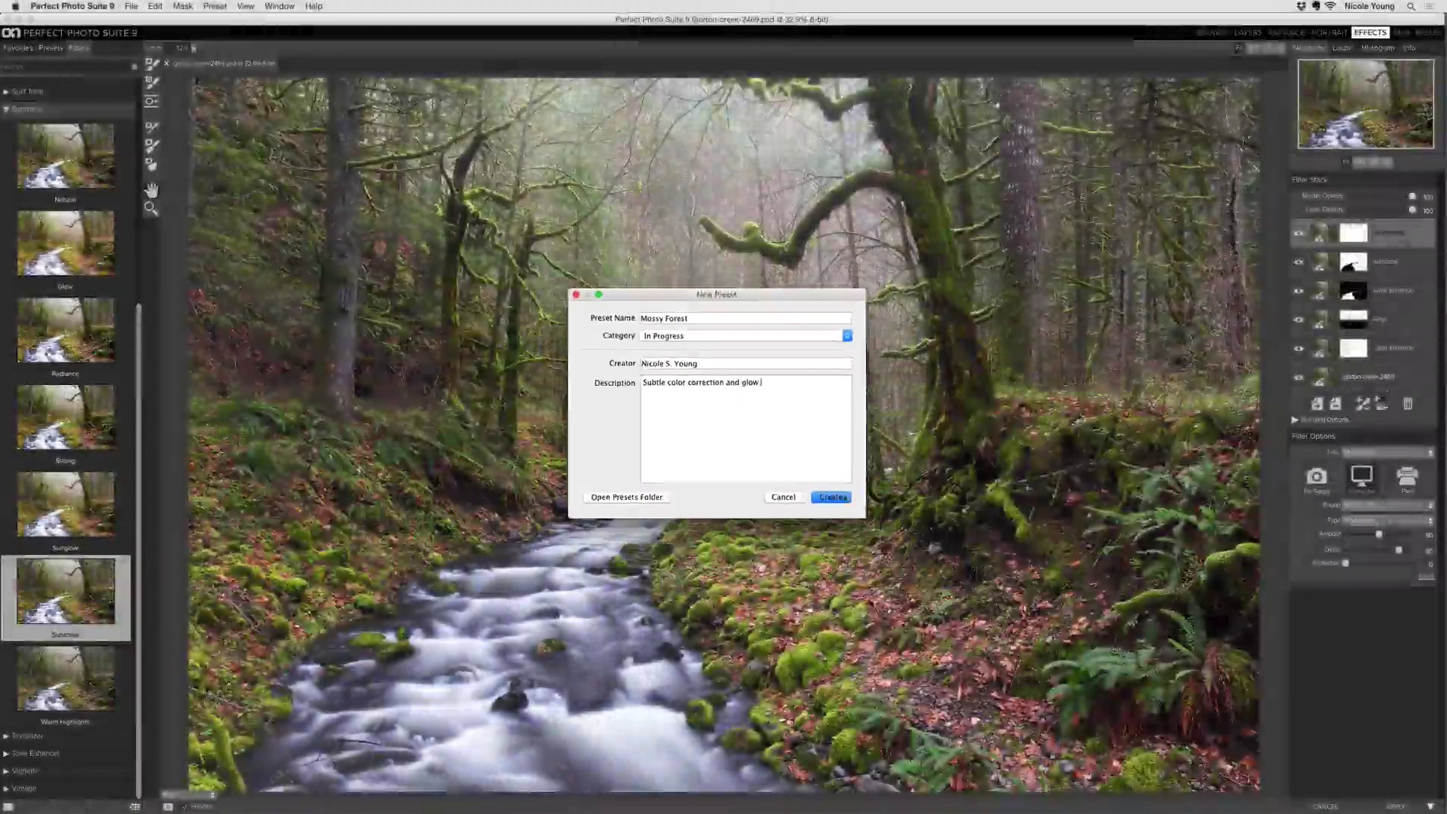
pyautogui.click(905, 558)
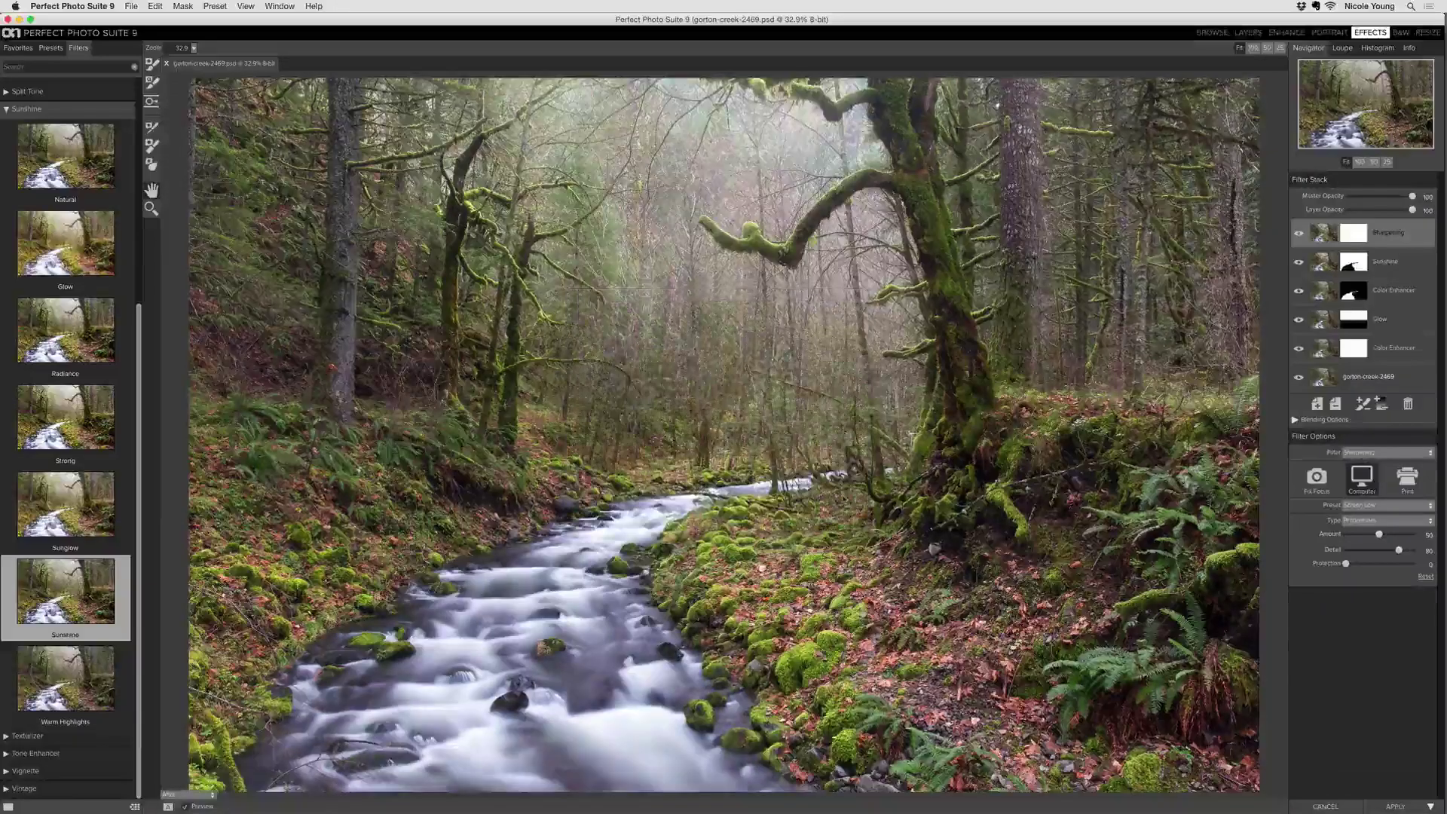
# - Display the presets saved under In Progress, and apply the filter stack to return the photo to Lightroom
pyautogui.click(51, 48)
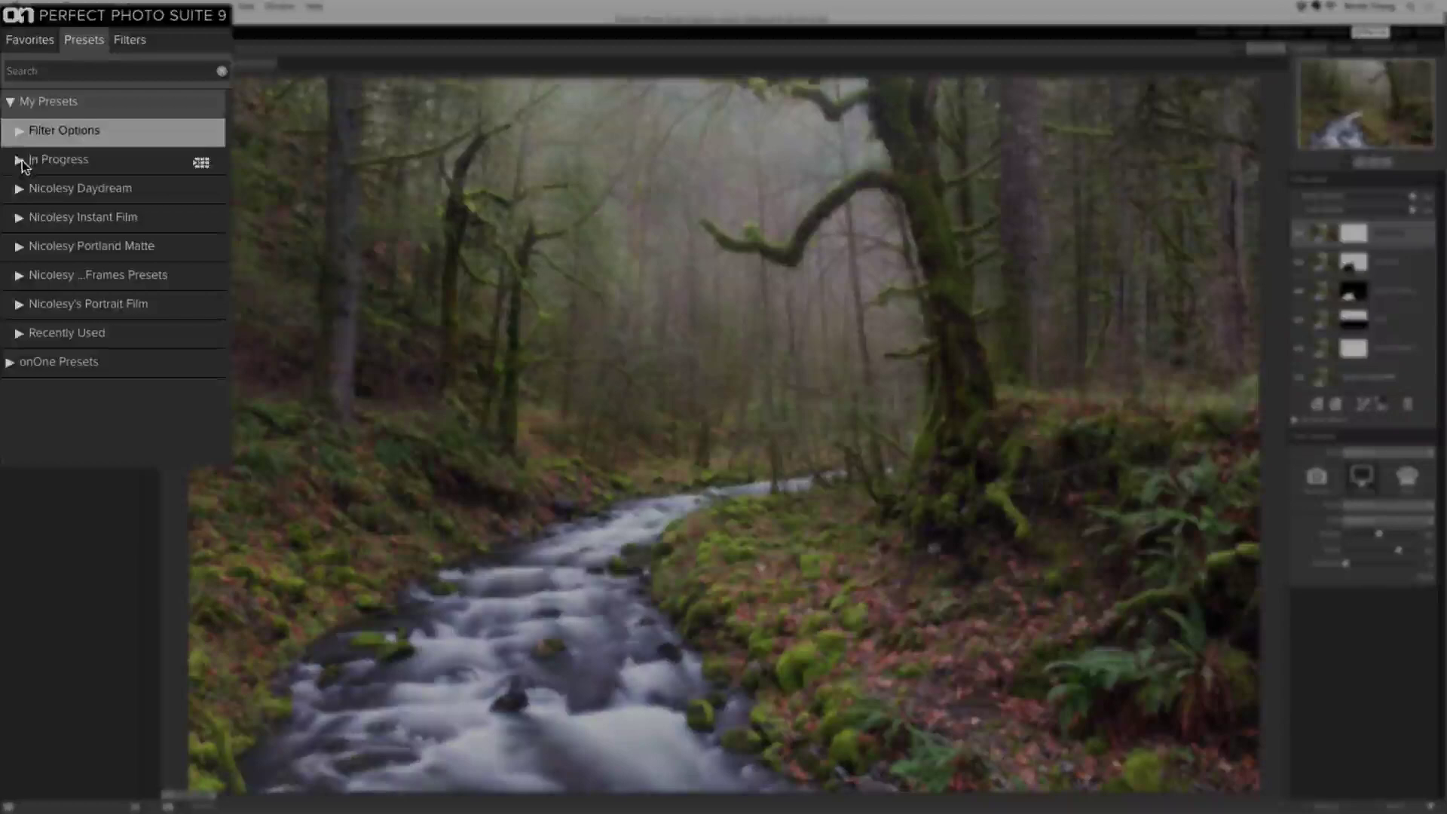
pyautogui.click(21, 160)
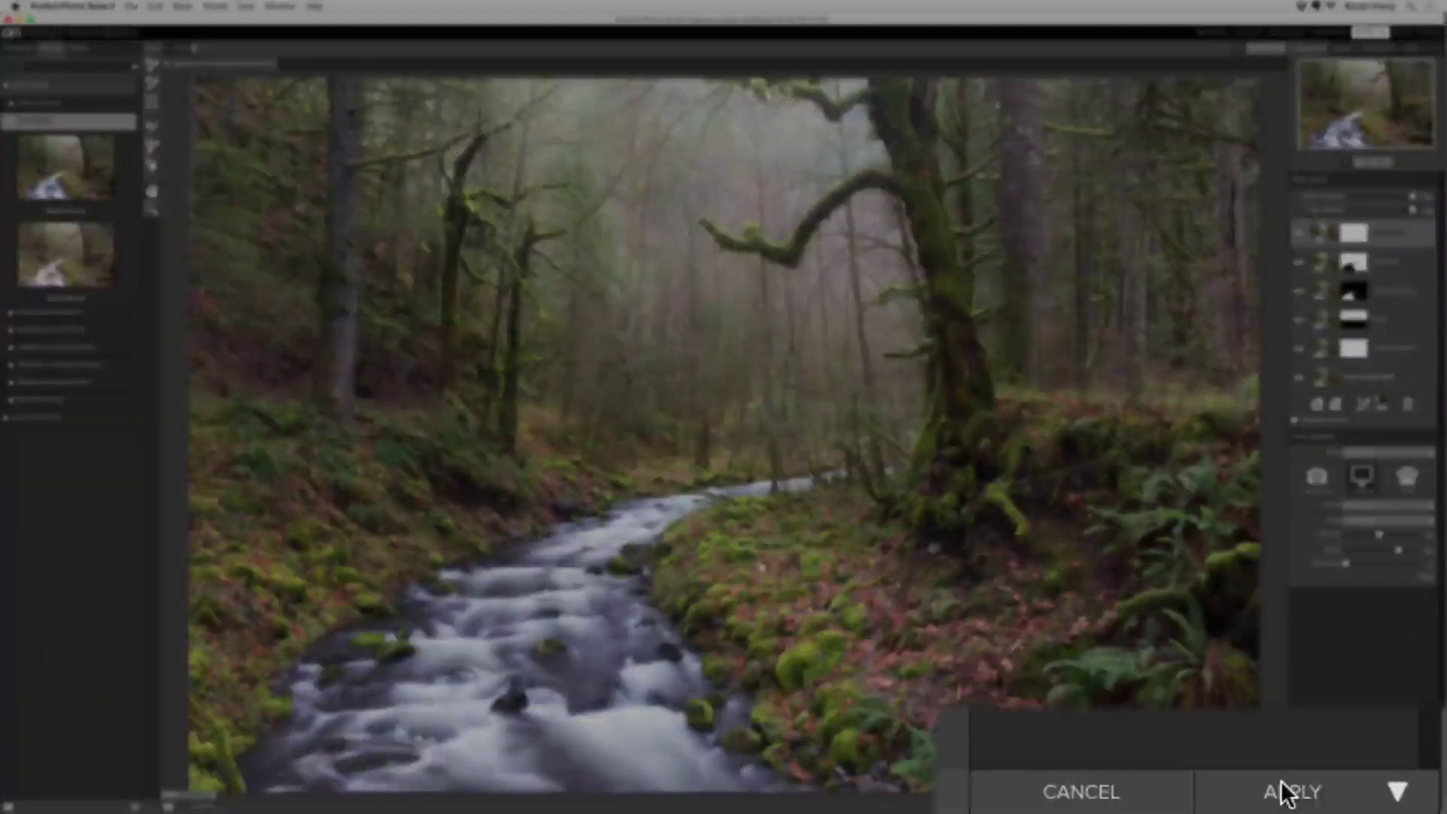
pyautogui.click(1396, 807)
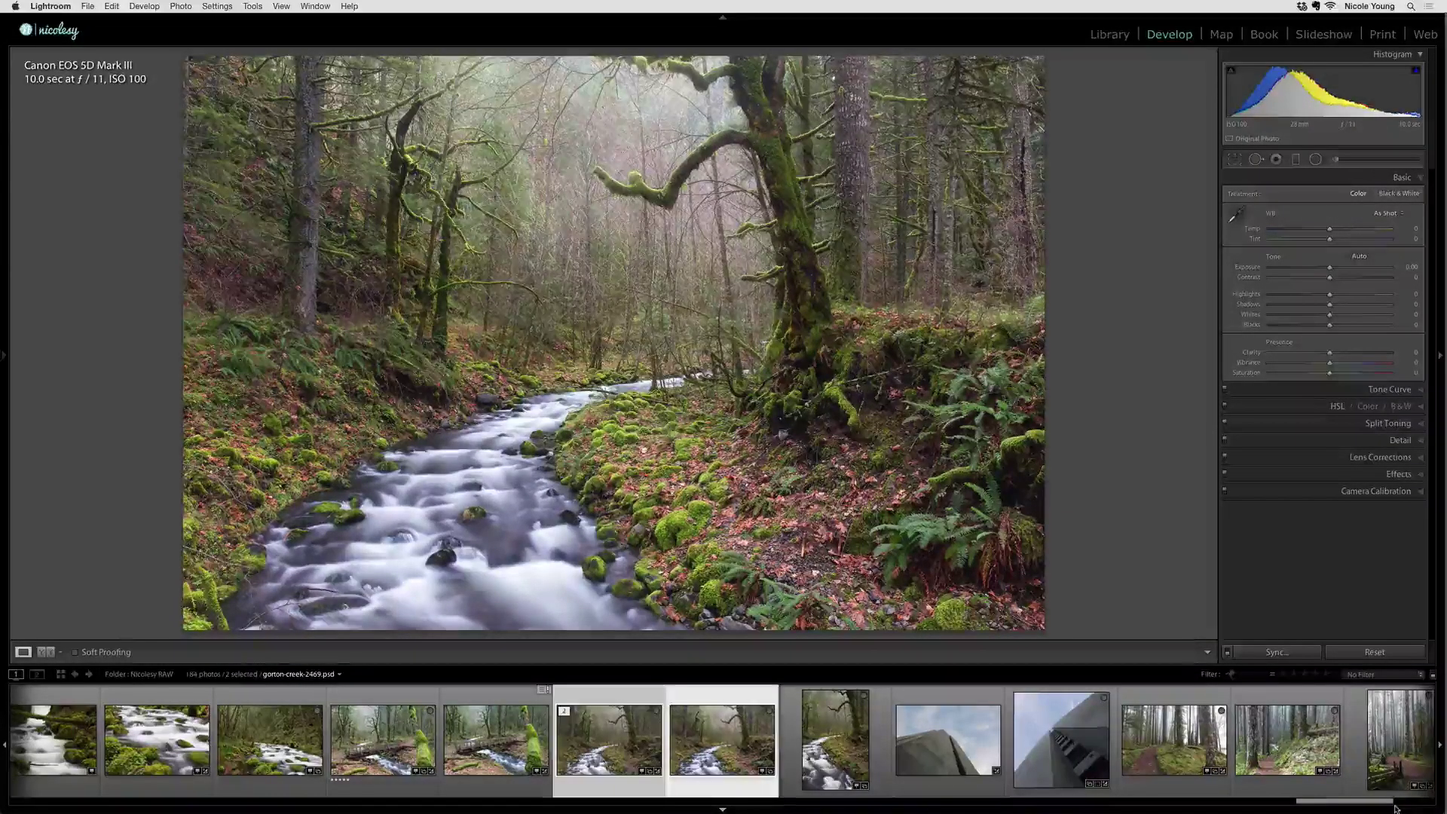
# - Compare the original and edited creek photos side by side in Lightroom's Survey view with the side panels hidden
pyautogui.press('n')
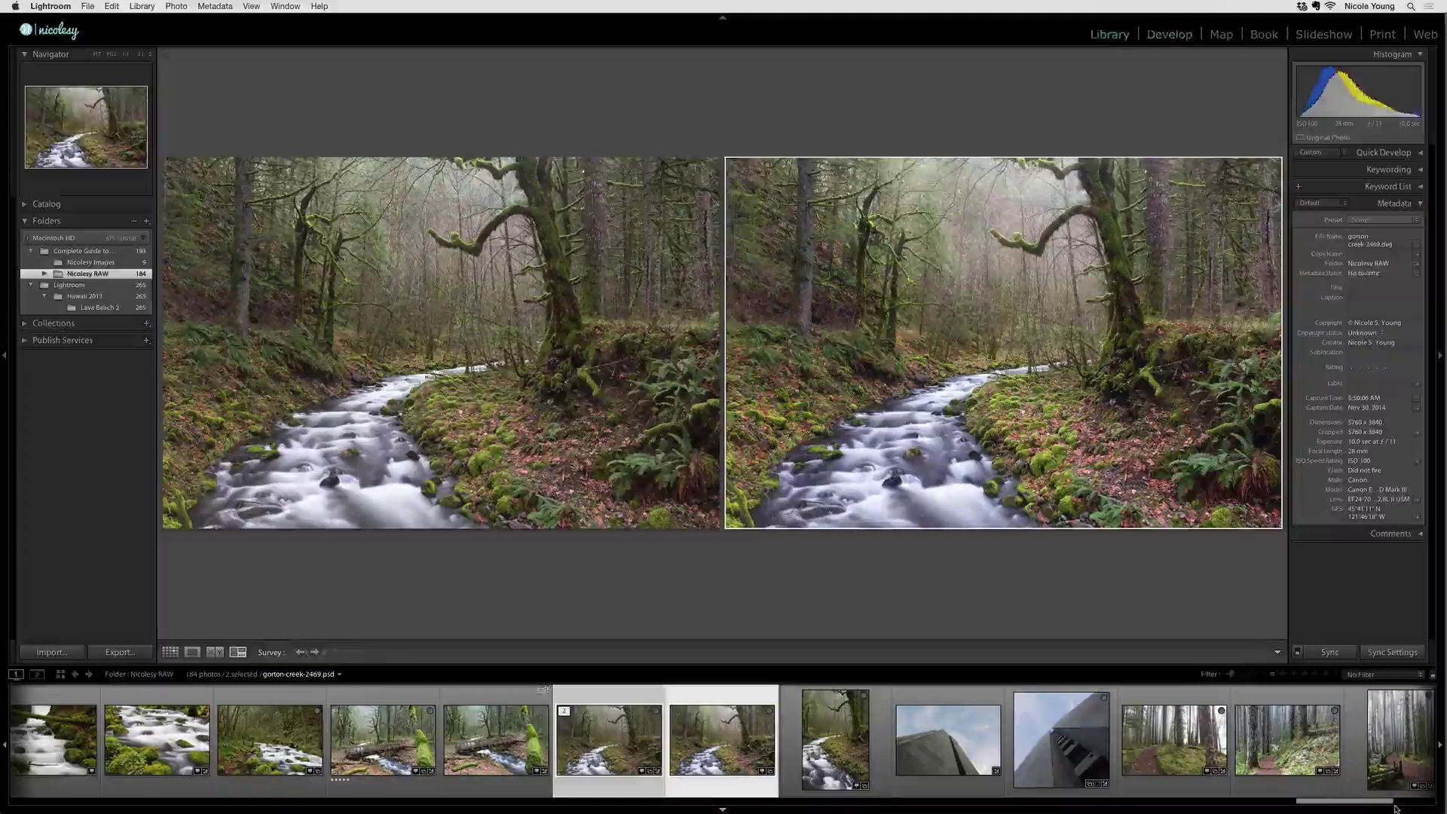
pyautogui.press('Tab')
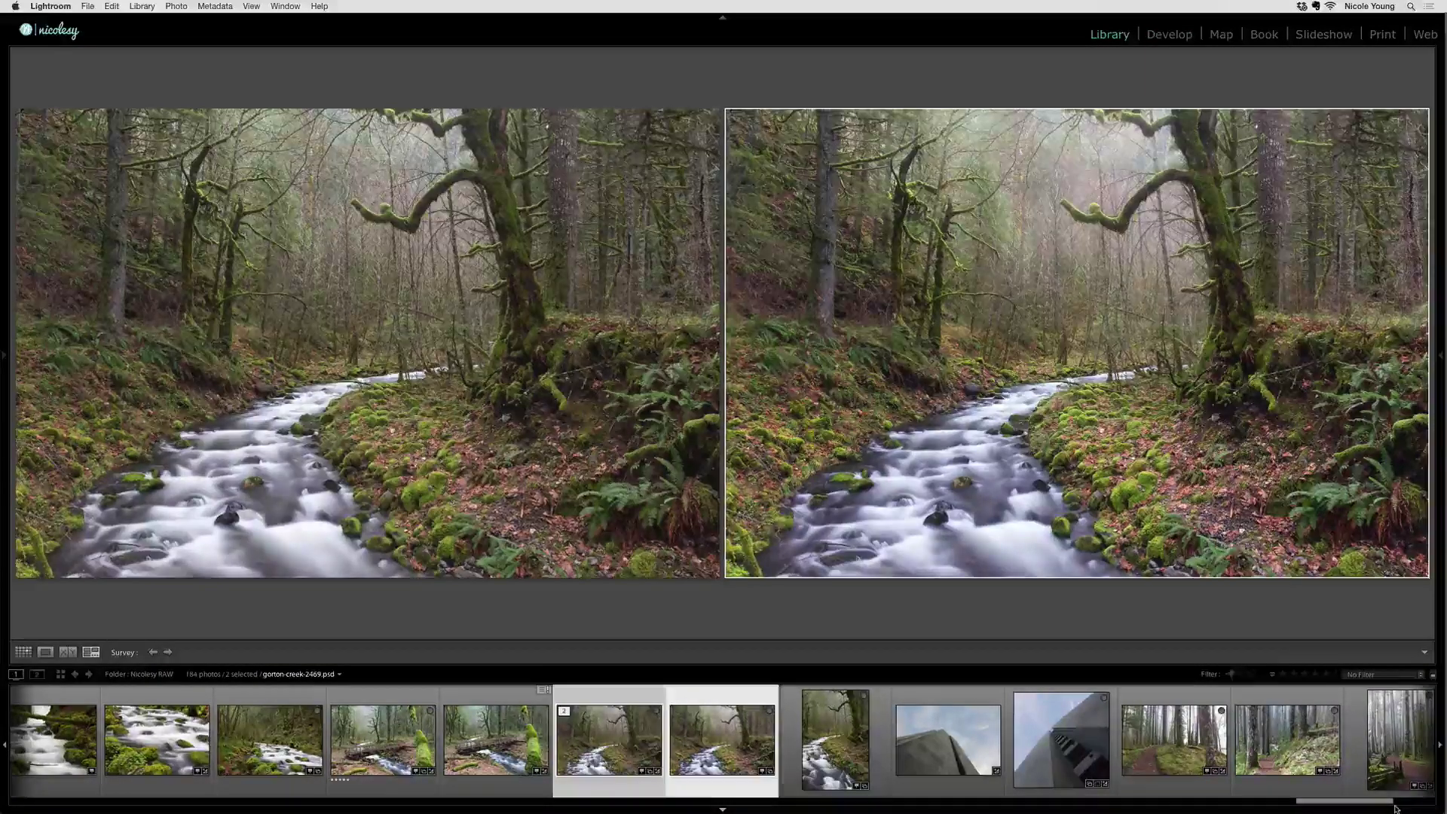